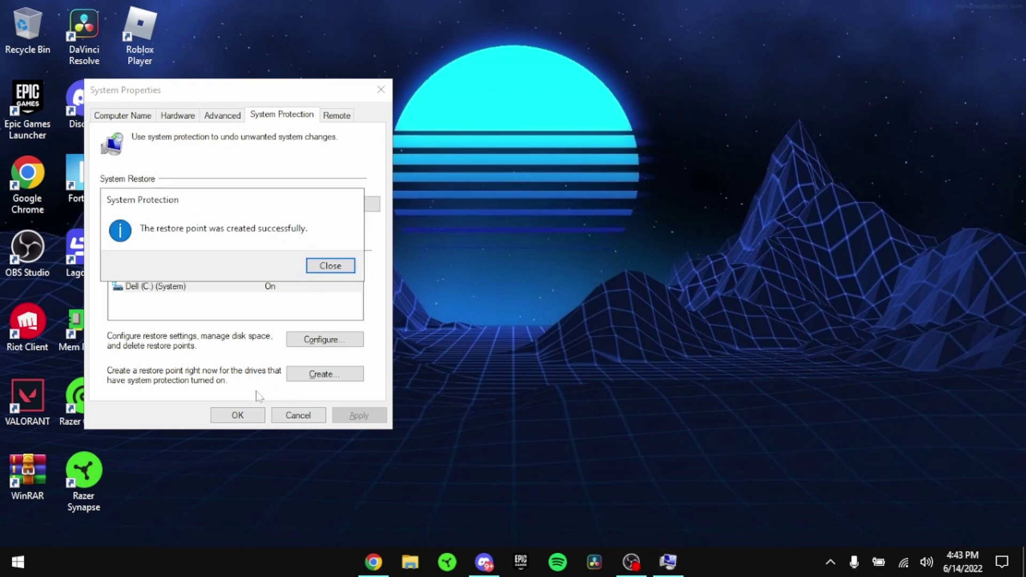
- Close the restore point message and the System Properties dialog, and open Windows Settings
click(316, 270)
click(256, 413)
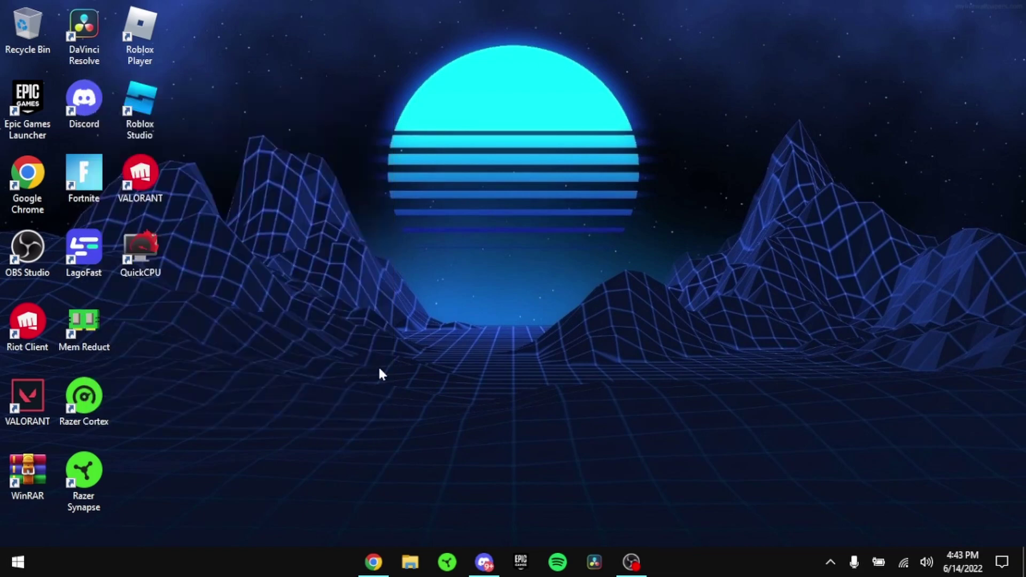
click(17, 562)
scroll(113, 360, down, 10)
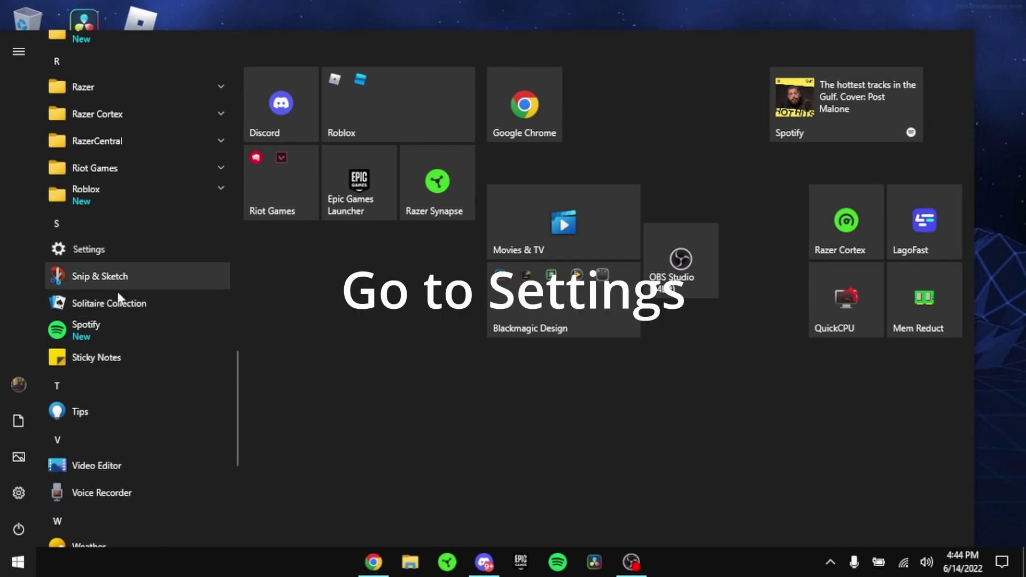
click(88, 249)
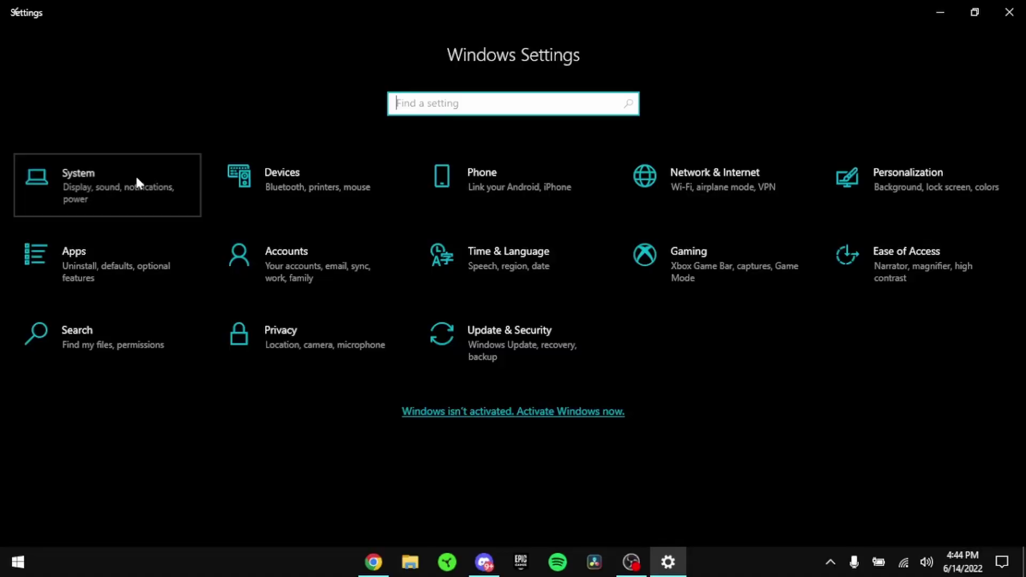
- Set the display resolution to 1366 × 768 in the System display settings
click(135, 174)
scroll(329, 300, down, 3)
click(331, 309)
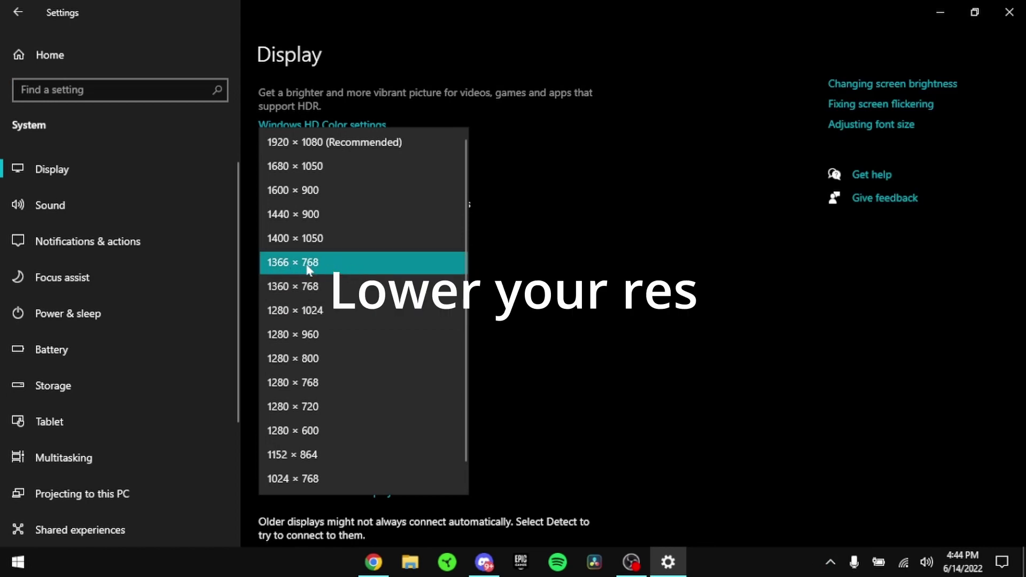
click(308, 268)
click(329, 306)
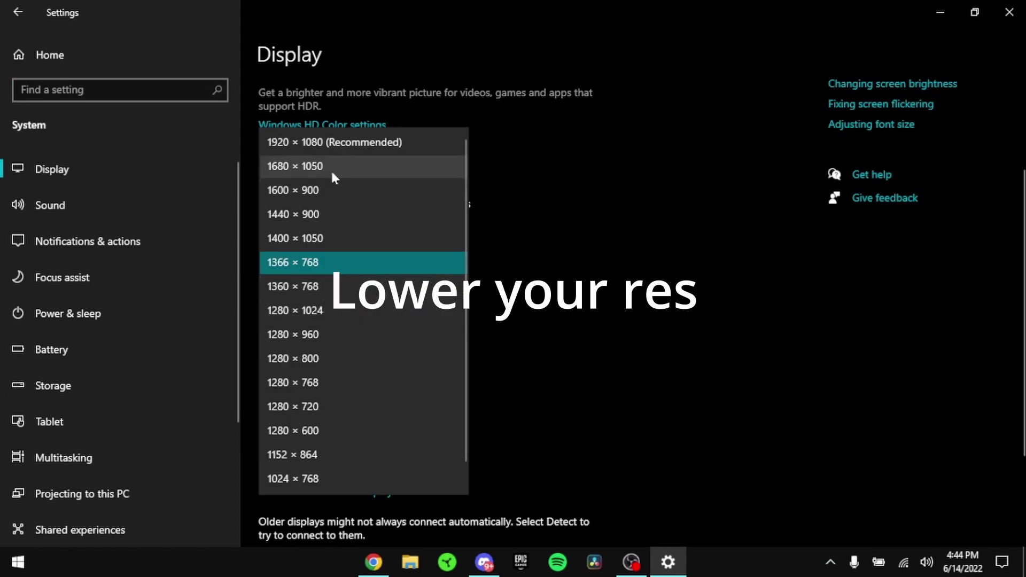
click(716, 275)
- Open the display's graphics settings and save High performance as the graphics preference for Fortnite
scroll(367, 374, down, 2)
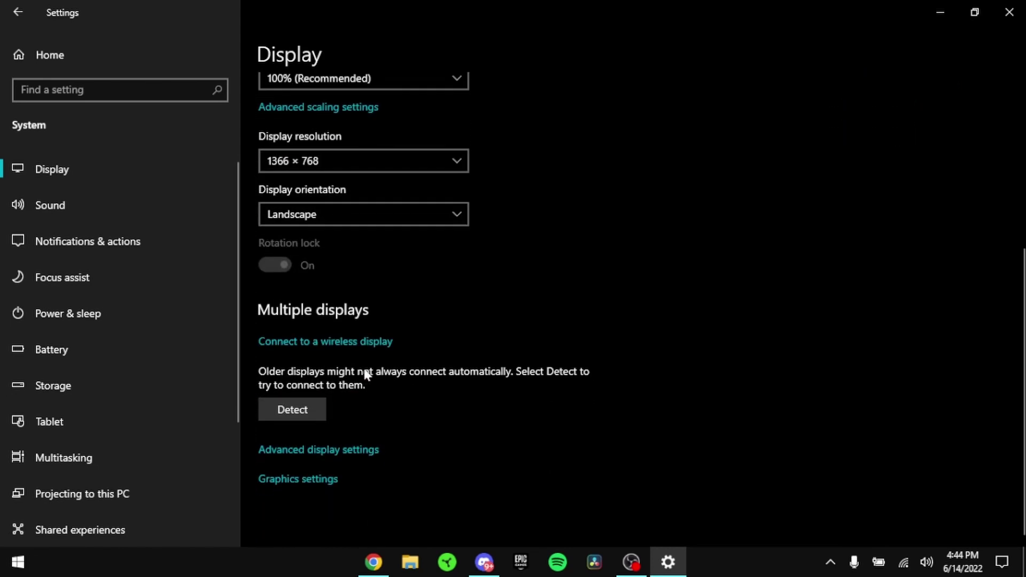
click(299, 481)
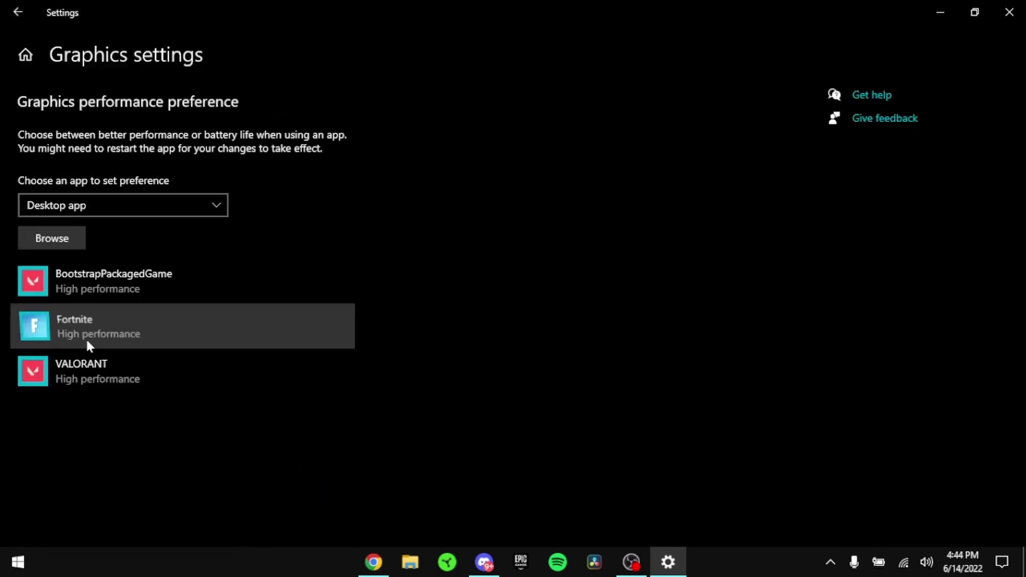
click(87, 342)
click(270, 404)
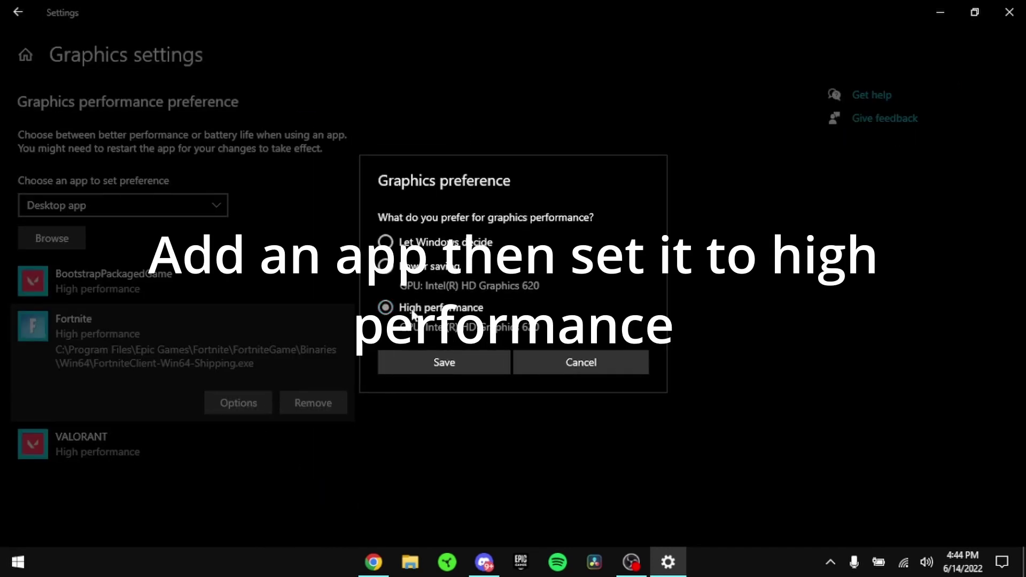
click(445, 363)
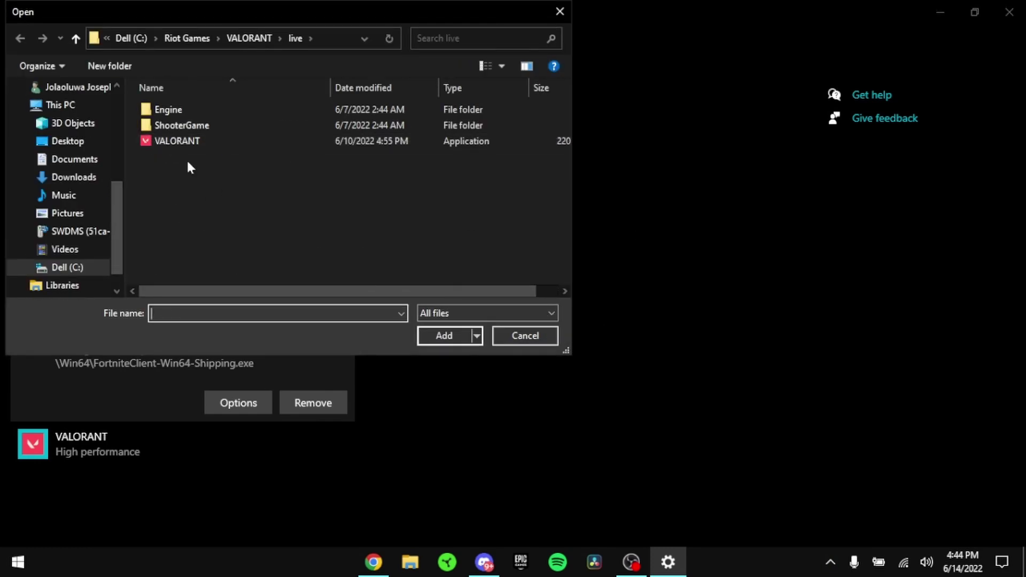
- Cancel the app file selection and save the High performance graphics preference for VALORANT
click(547, 336)
click(203, 439)
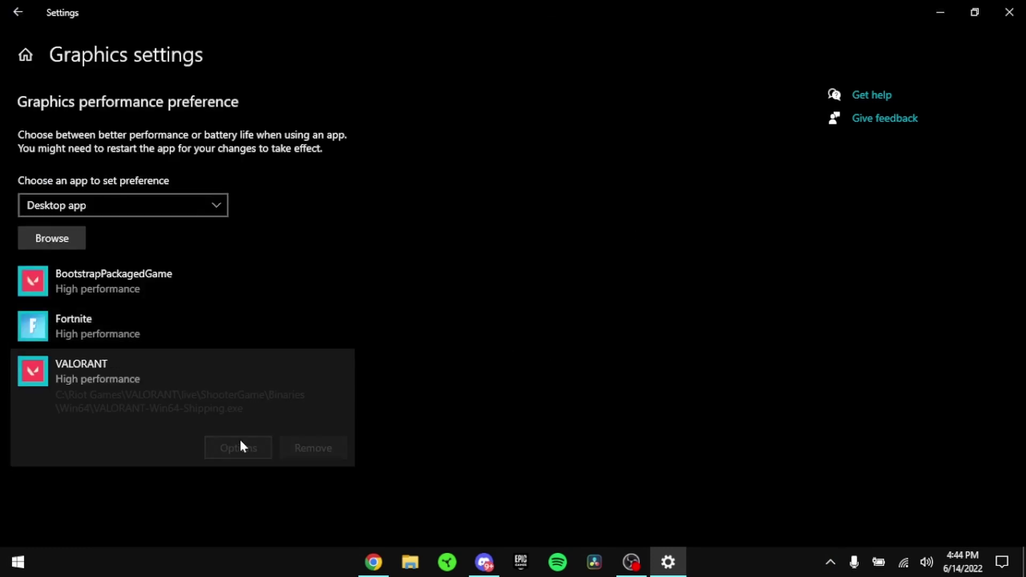
click(239, 446)
click(456, 362)
- Save the High performance graphics preference for Fortnite again and for BootstrapPackagedGame
click(183, 332)
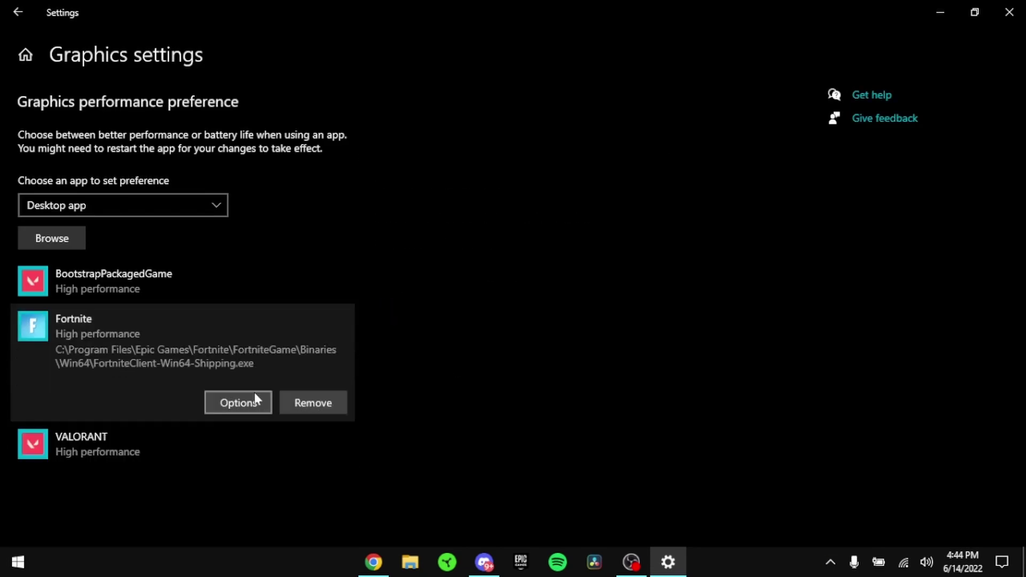
click(238, 402)
click(443, 360)
click(215, 298)
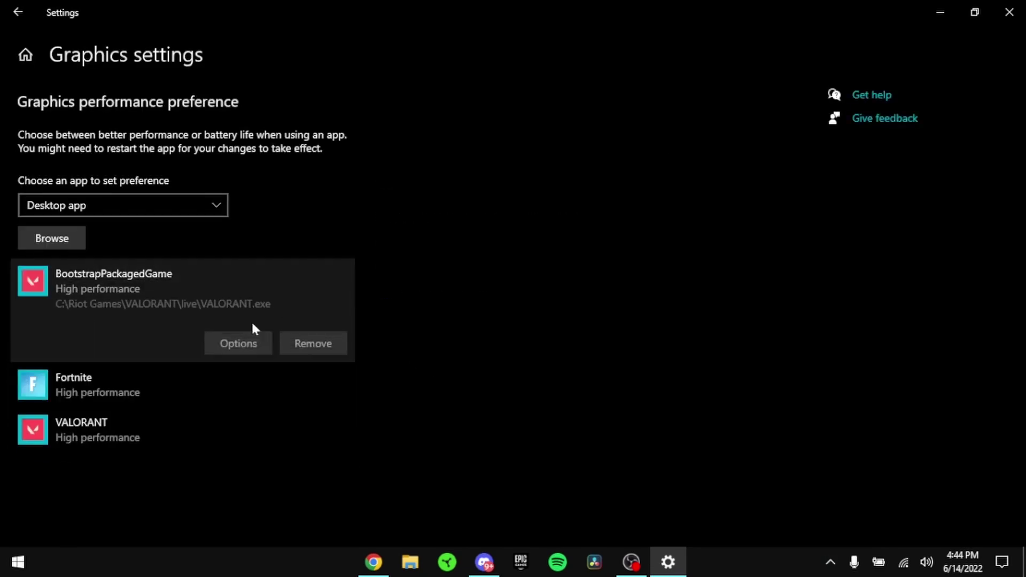
click(268, 343)
click(426, 368)
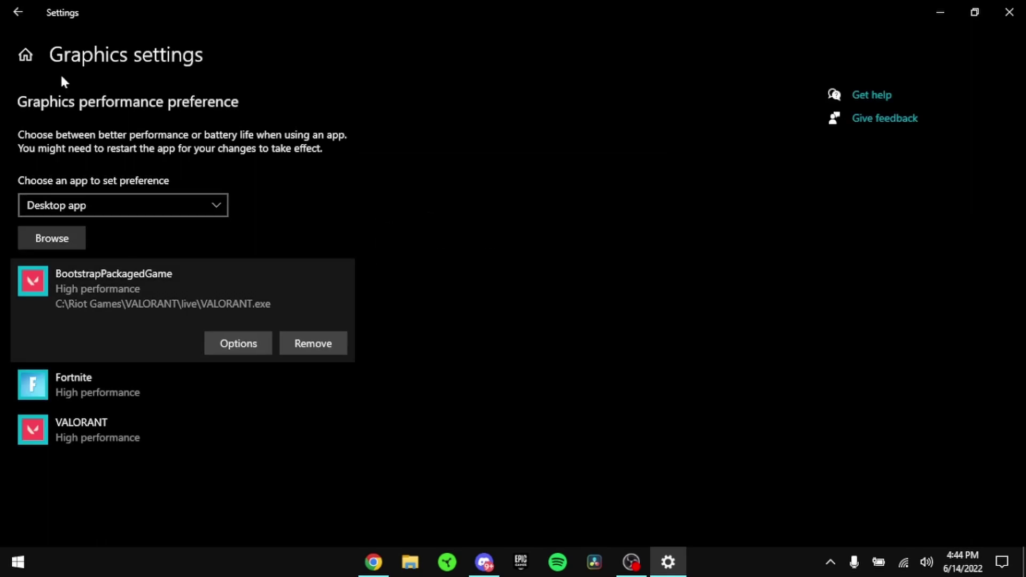
- Review the Storage Sense schedule and cleanup options, and the Snap windows setting under Multitasking
click(7, 12)
scroll(101, 265, down, 3)
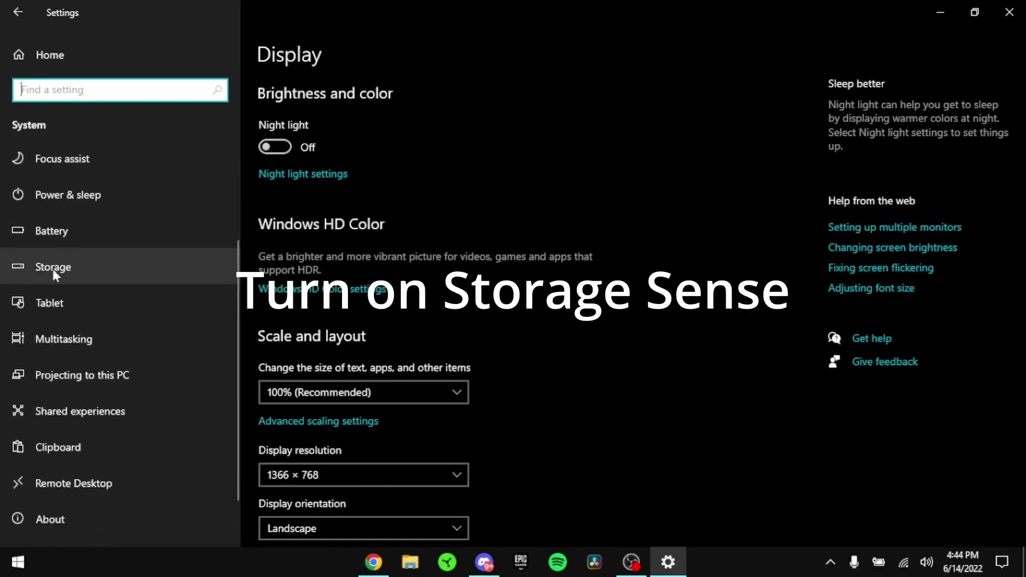
click(53, 268)
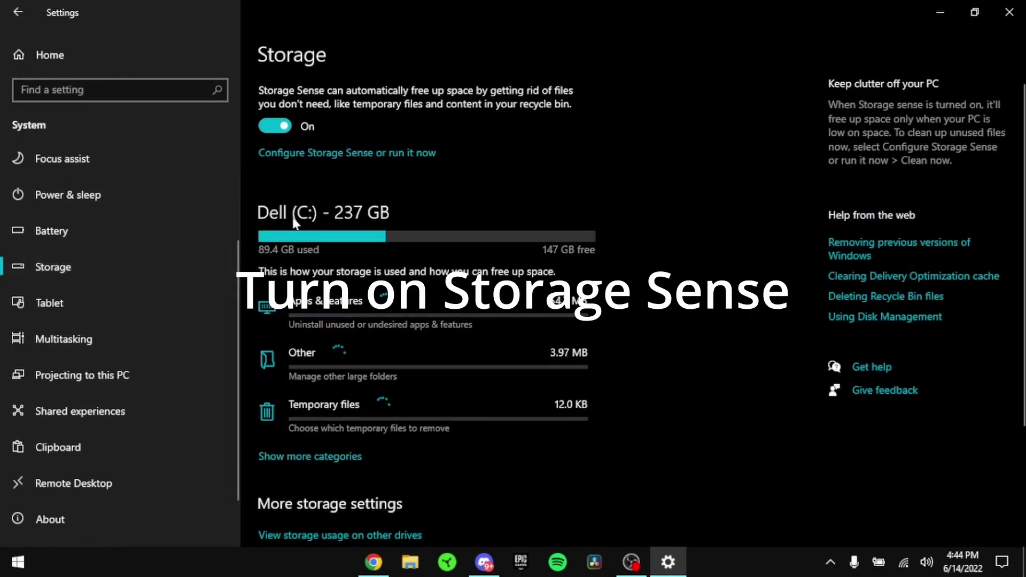
click(299, 154)
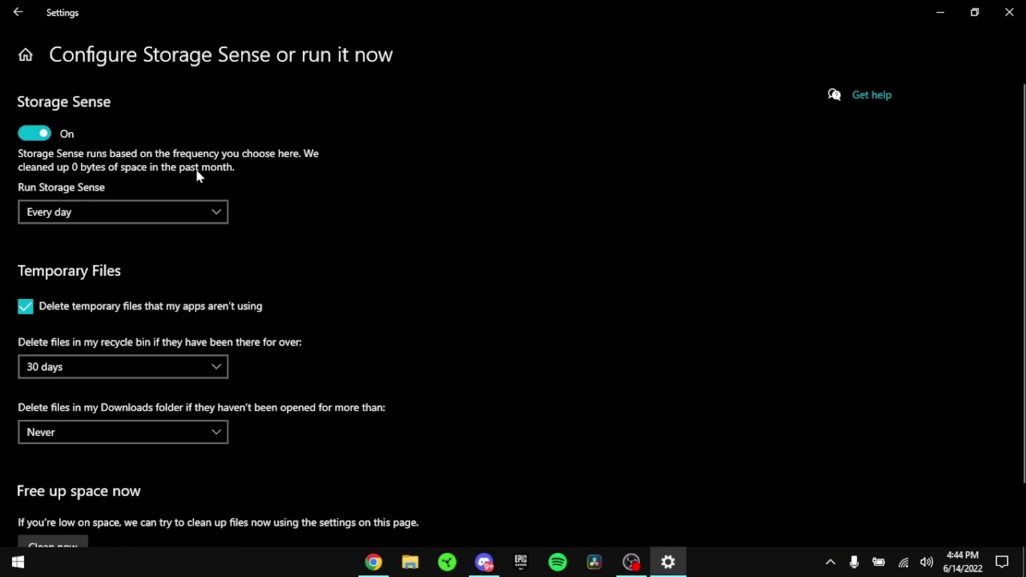
scroll(98, 347, down, 1)
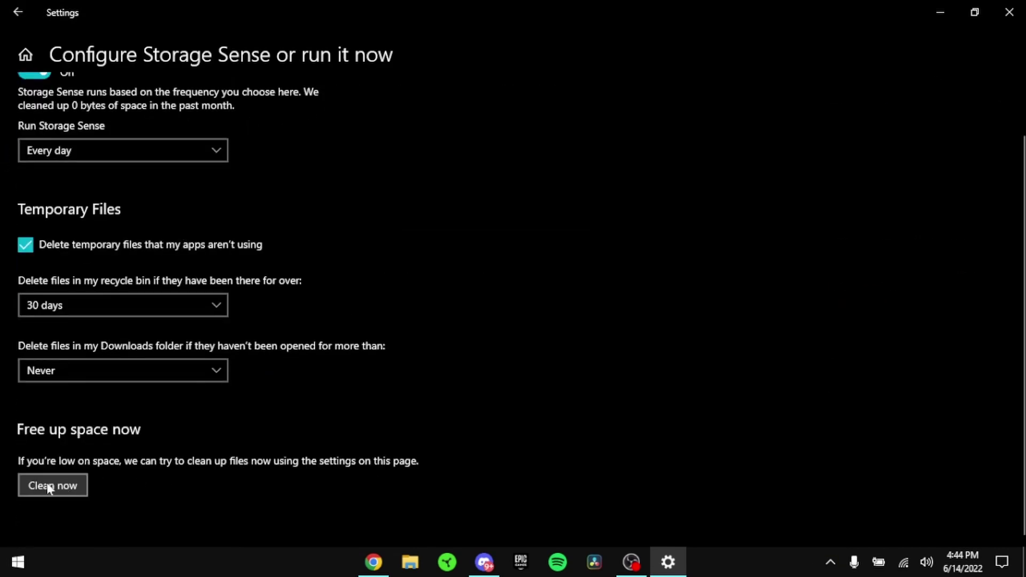
scroll(101, 198, up, 1)
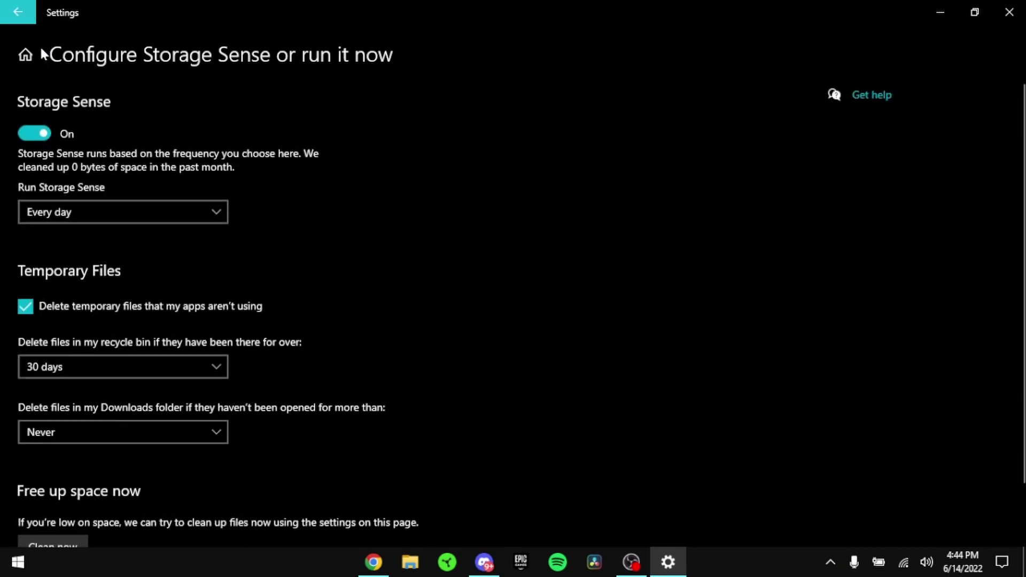
click(72, 456)
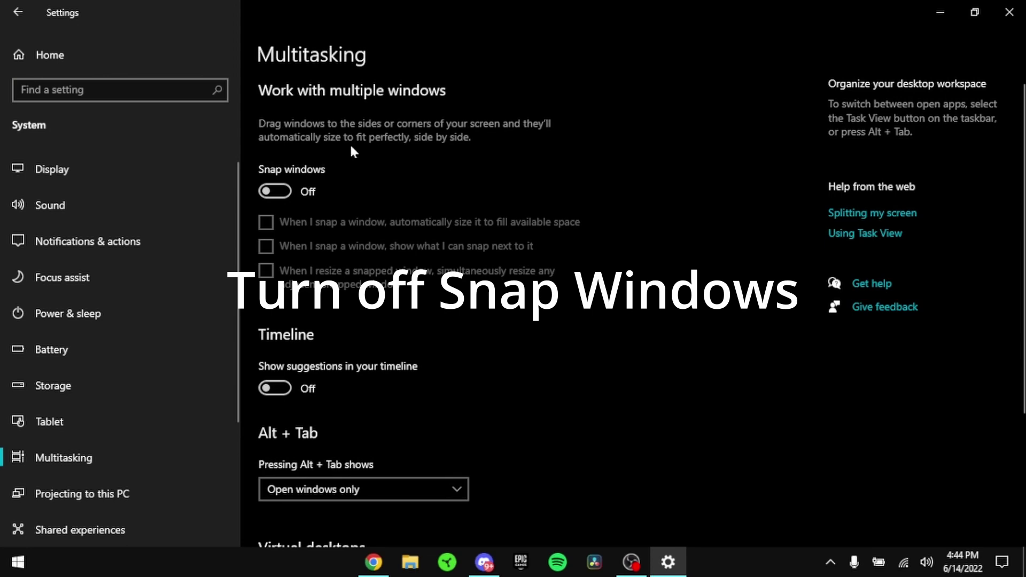
scroll(373, 303, down, 4)
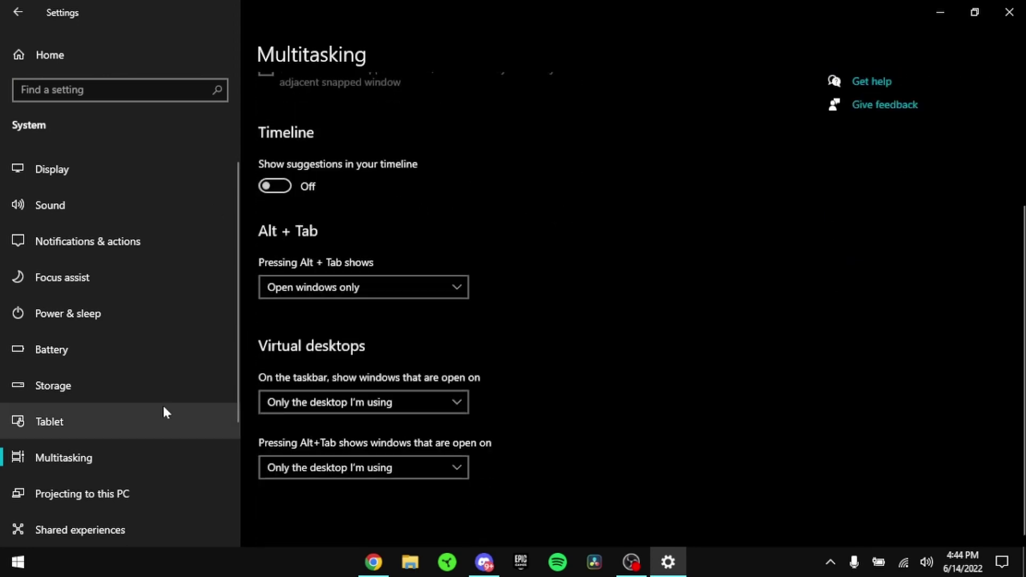
- Switch notifications from apps and other senders on and back off in the Notifications & actions settings
click(94, 238)
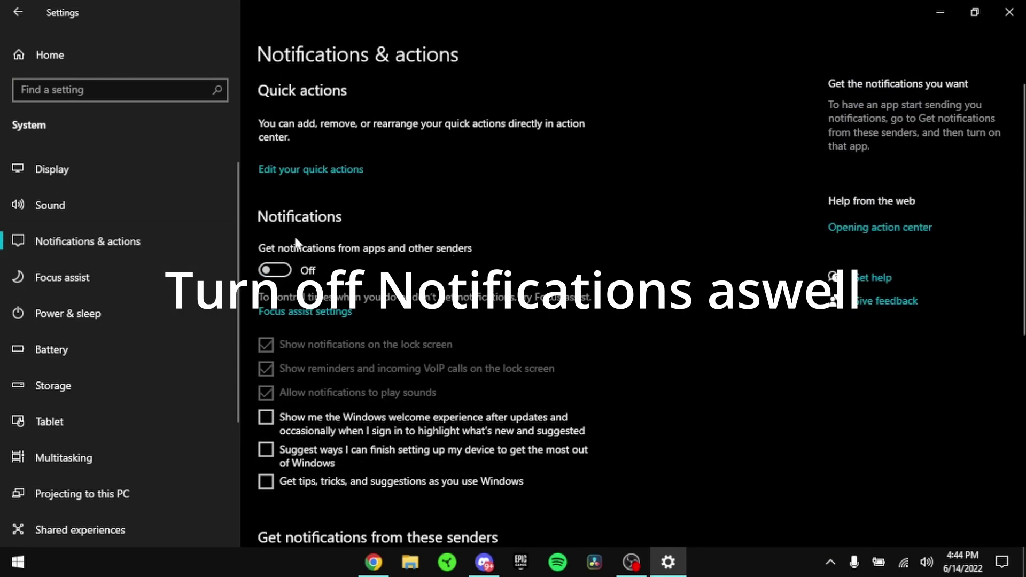
click(282, 271)
click(282, 271)
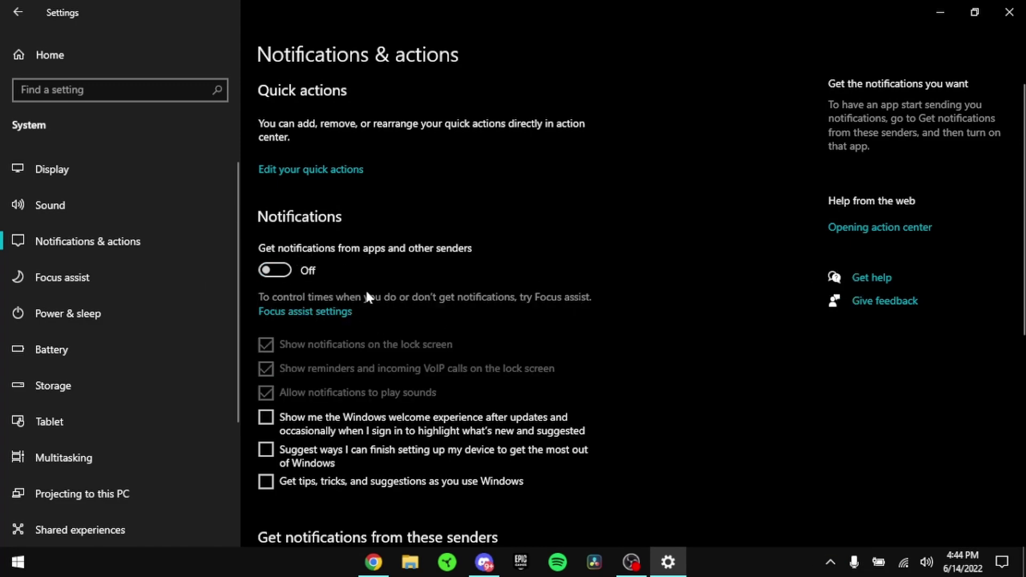
scroll(342, 290, down, 8)
- Review the Focus assist mode and its automatic rules
click(193, 274)
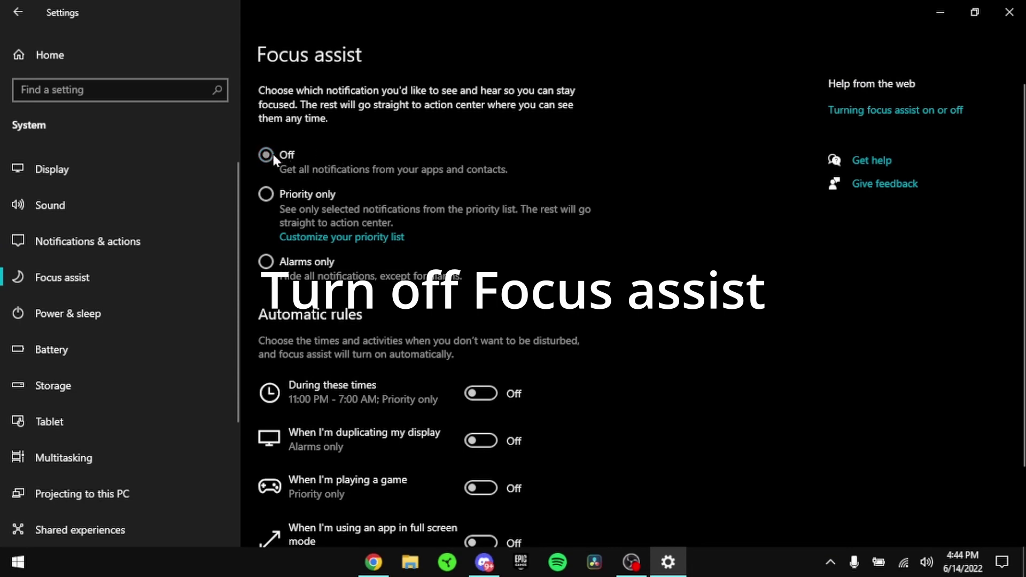
scroll(155, 316, down, 1)
- Open Performance Options through the advanced system settings of the About page and shift the dialog aside
scroll(155, 316, down, 2)
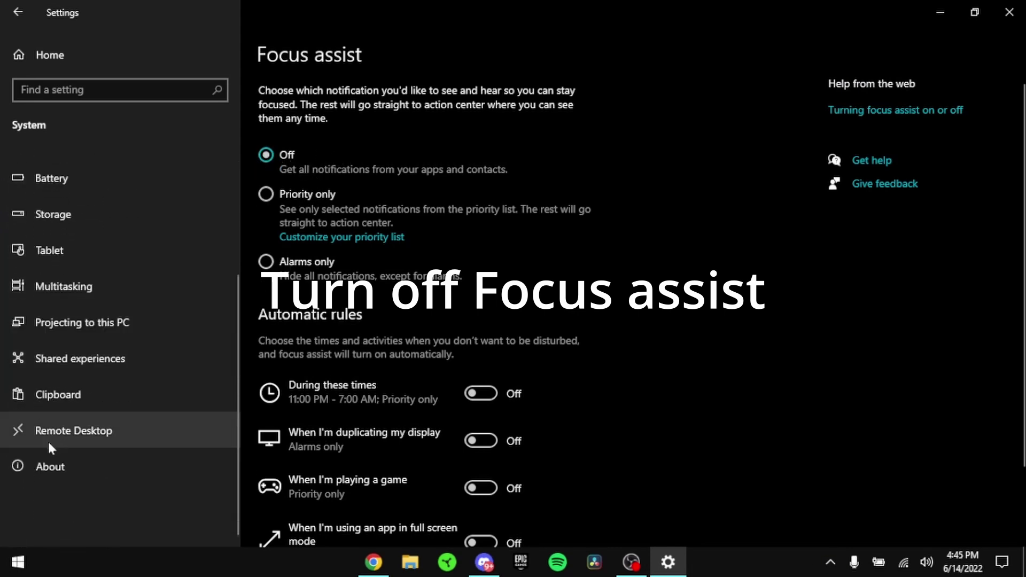
click(51, 465)
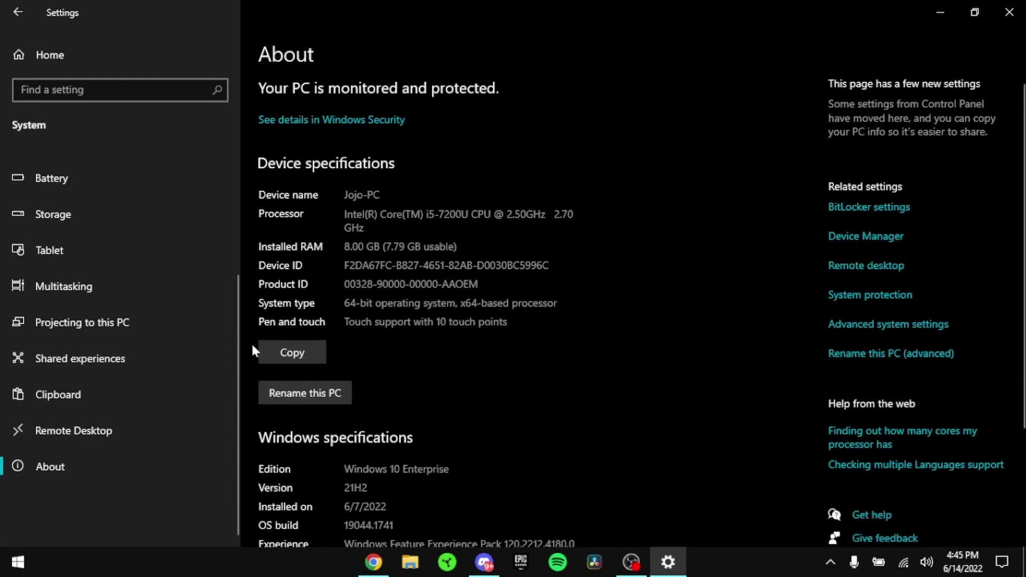
click(871, 325)
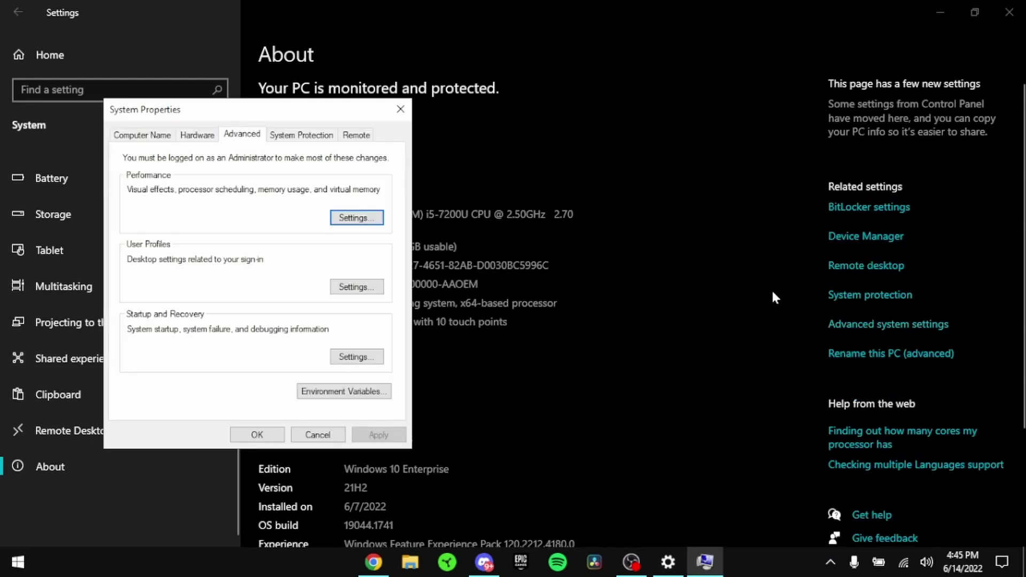
click(355, 218)
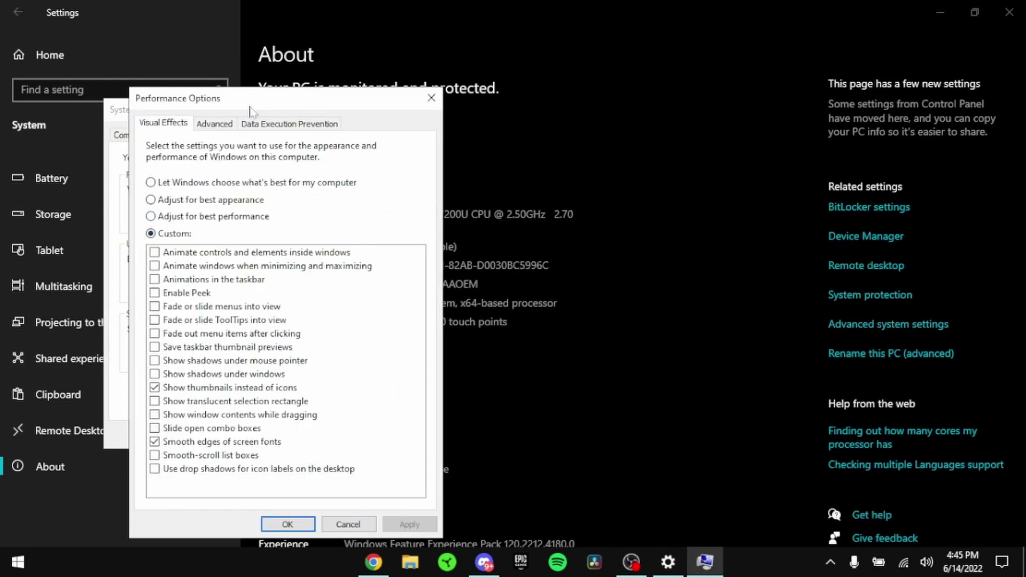
drag(265, 104, 342, 104)
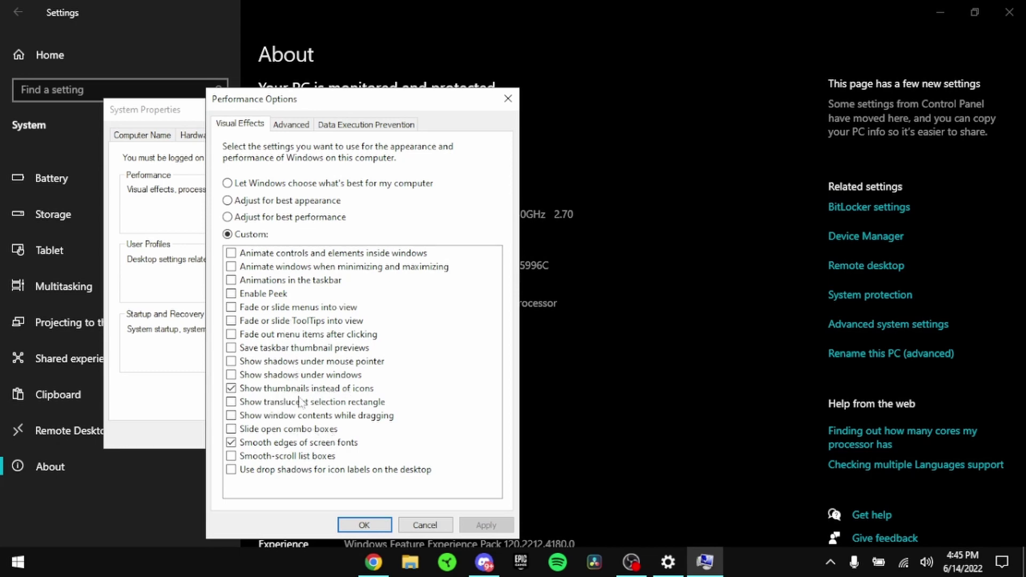
- Adjust visual effects for best performance, re-enable smooth edges of screen fonts and thumbnails instead of icons, apply the changes and close the dialogs
click(273, 220)
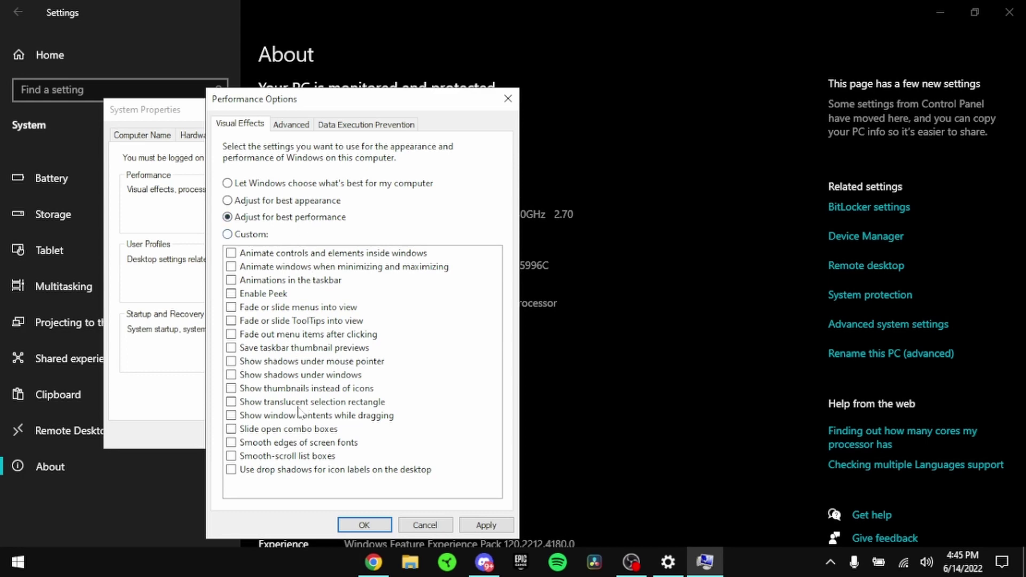
click(237, 446)
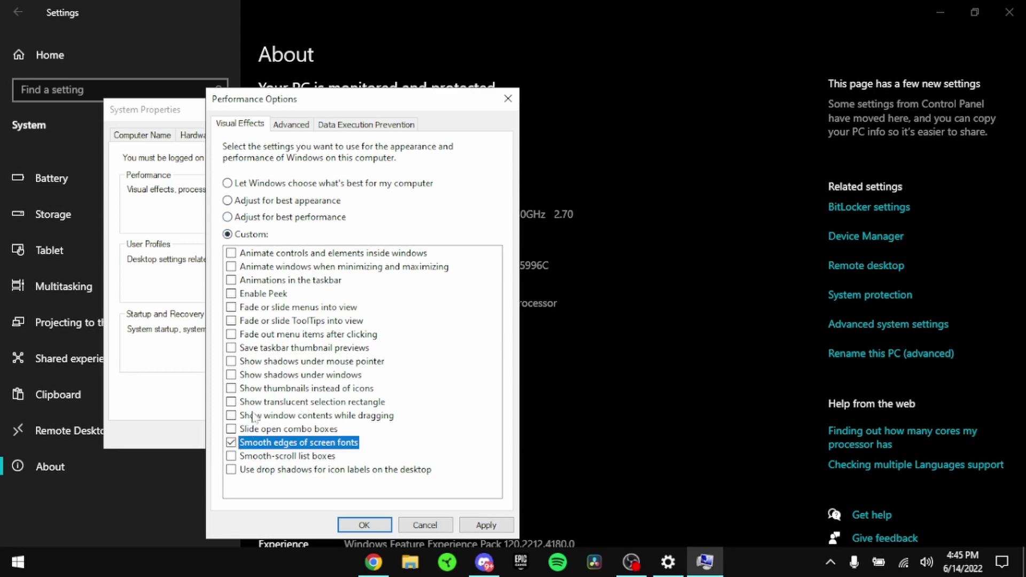
click(231, 390)
click(486, 525)
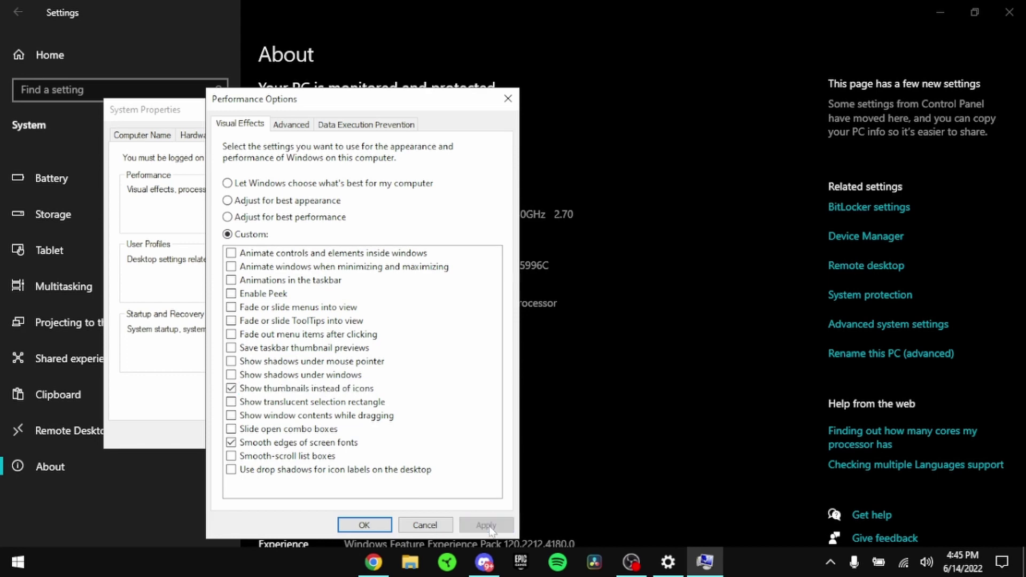
click(350, 521)
click(257, 431)
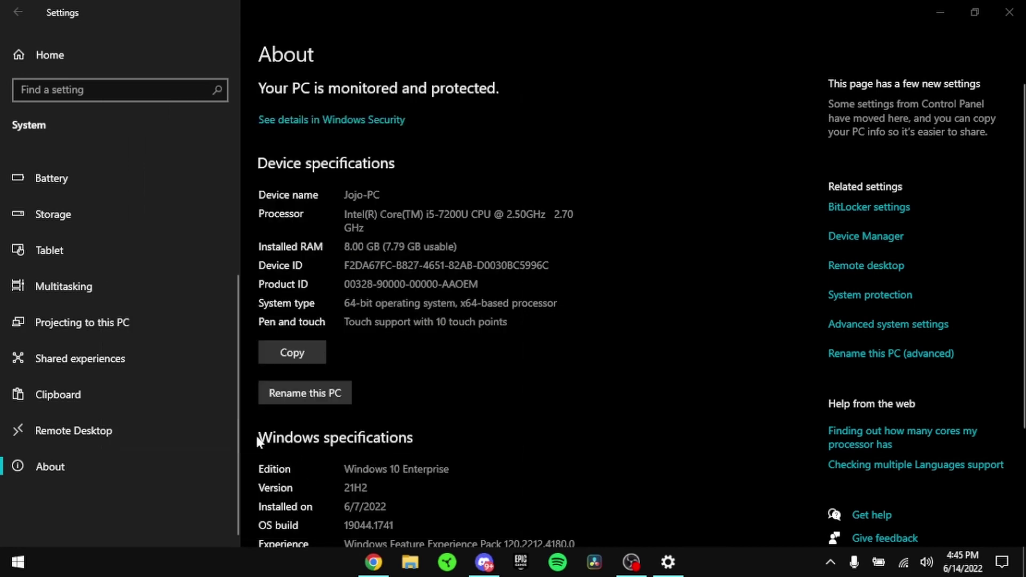
- Open the Wi-Fi connection's properties through the adapter options of the Network & Internet settings
scroll(112, 267, up, 3)
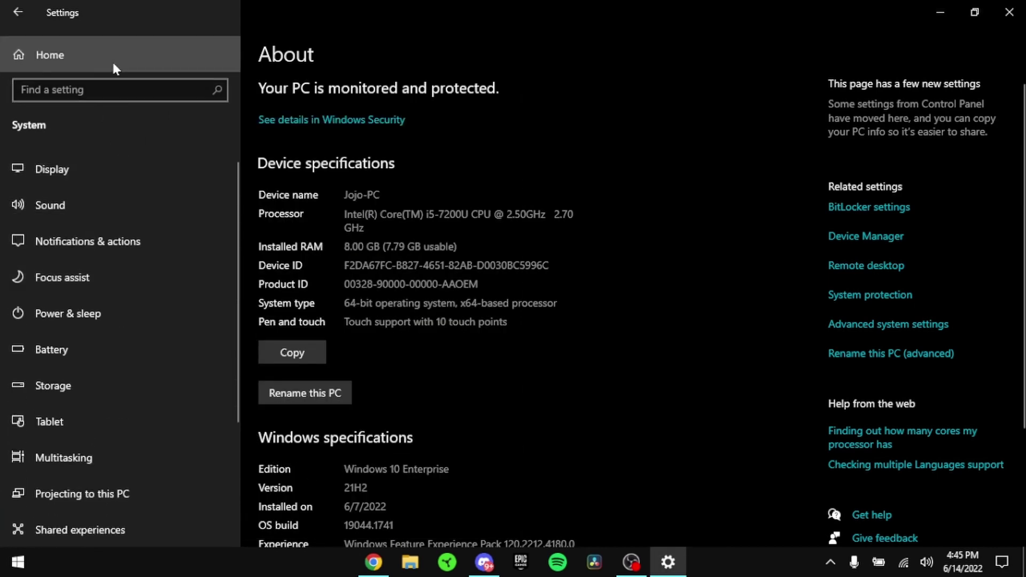
click(112, 60)
click(632, 207)
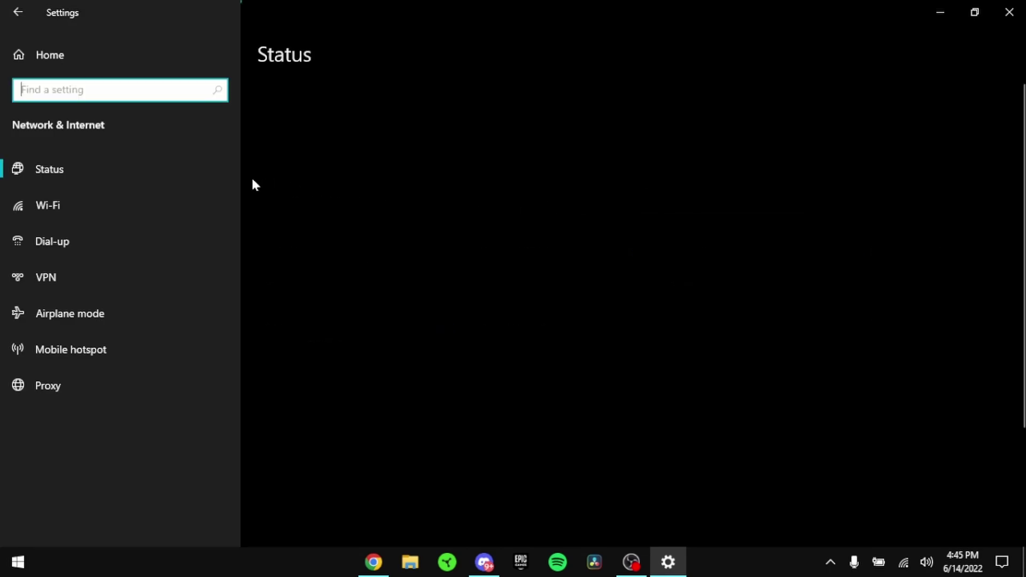
click(170, 199)
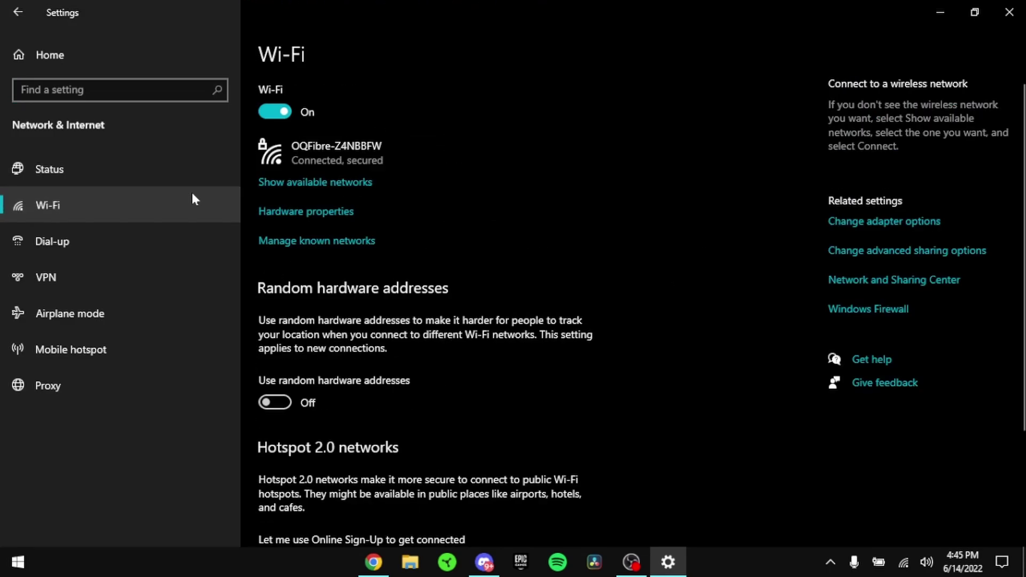
click(882, 225)
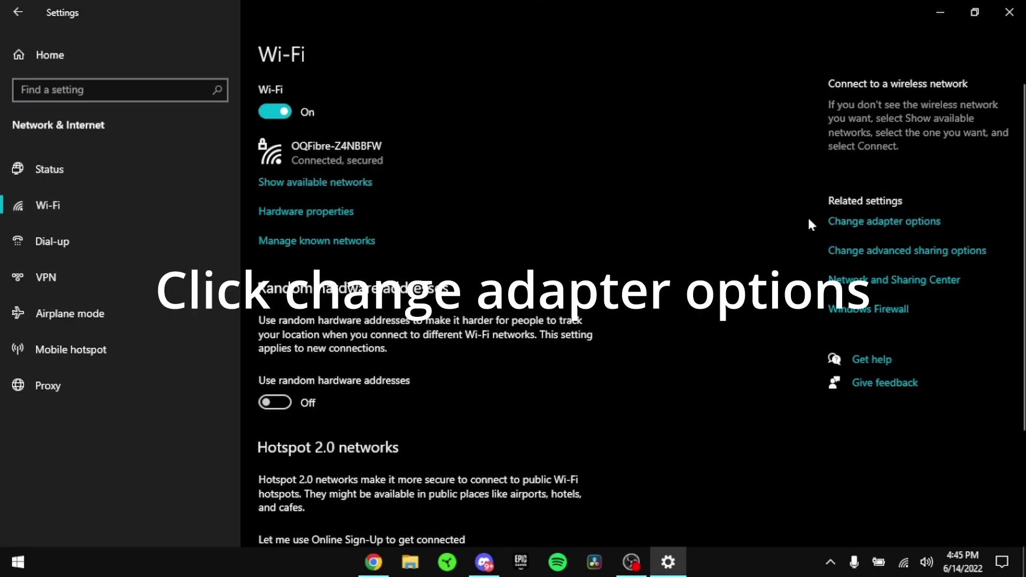
right_click(374, 179)
click(419, 337)
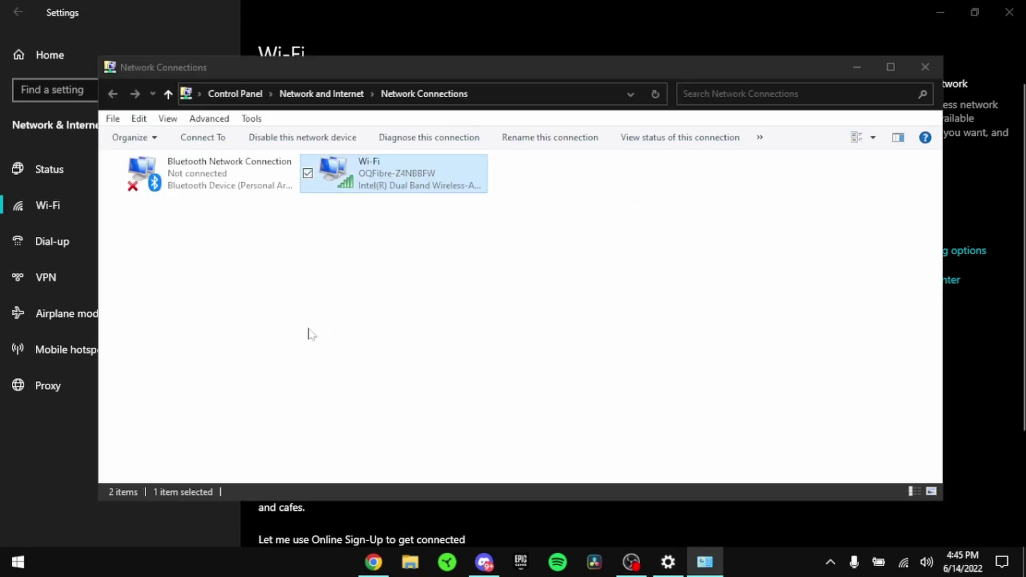
- Set the Wi-Fi connection's IPv4 DNS servers to 8.8.8.8 preferred and 8.8.4.4 alternate, and accept the changes
click(243, 295)
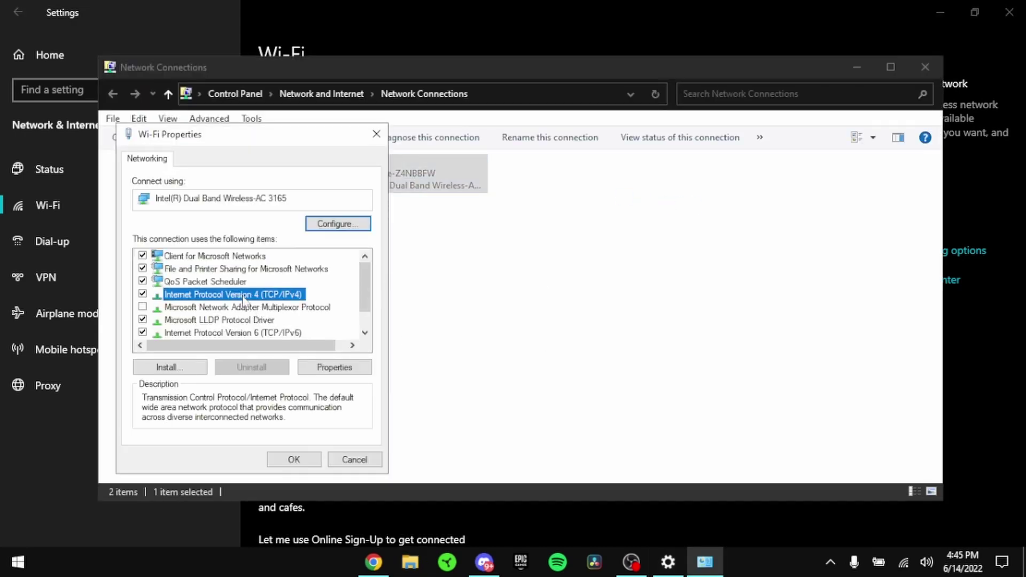
click(330, 365)
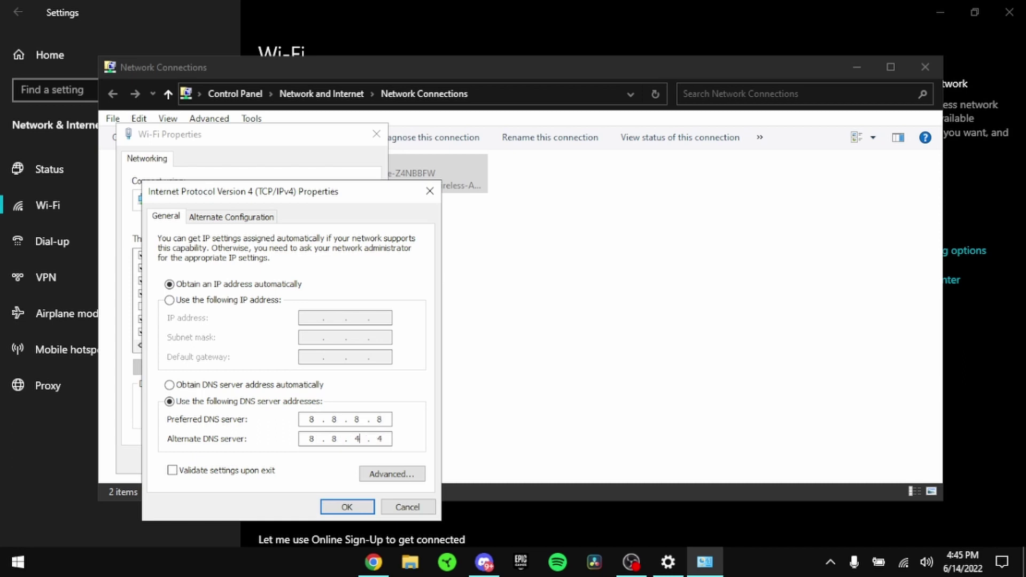
click(367, 505)
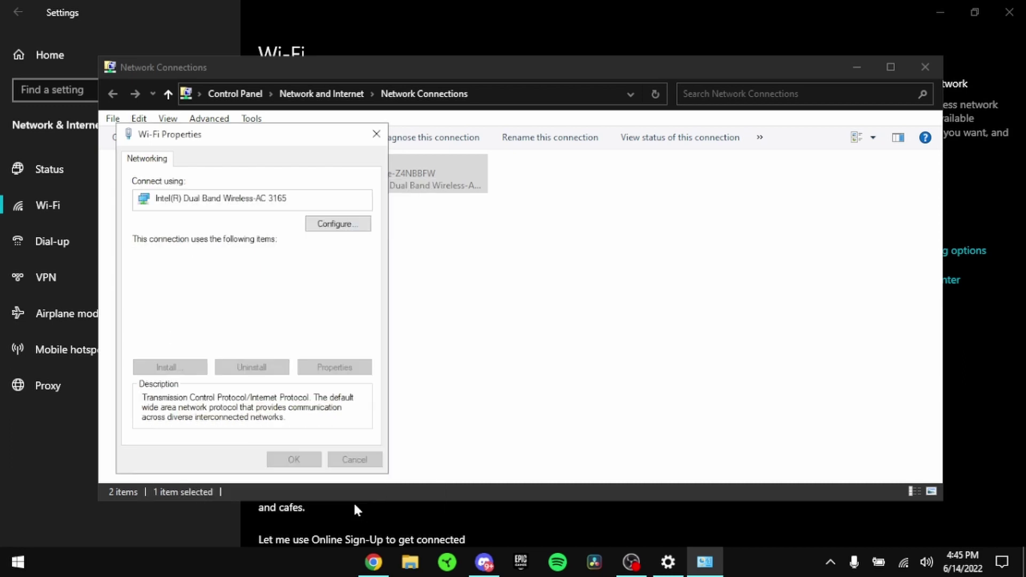
click(282, 460)
- Open the configuration of the Wi-Fi connection's network adapter and check its power management options
right_click(400, 168)
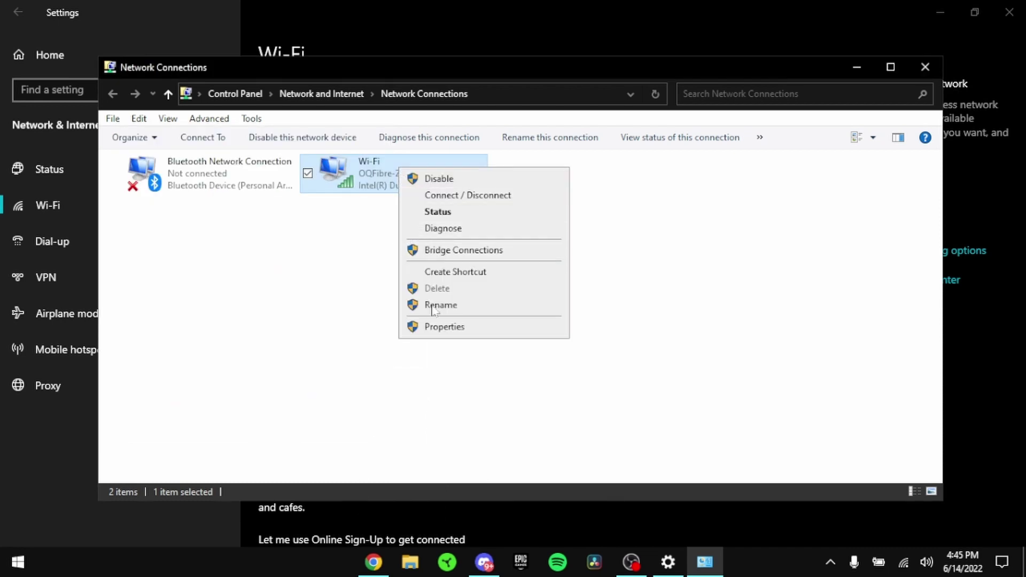
click(425, 326)
click(338, 227)
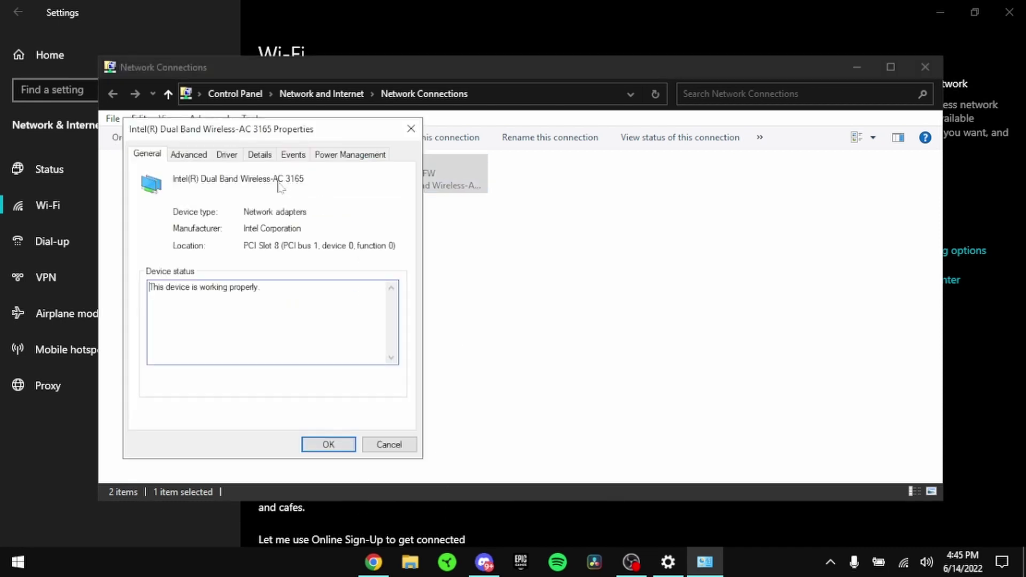
click(371, 158)
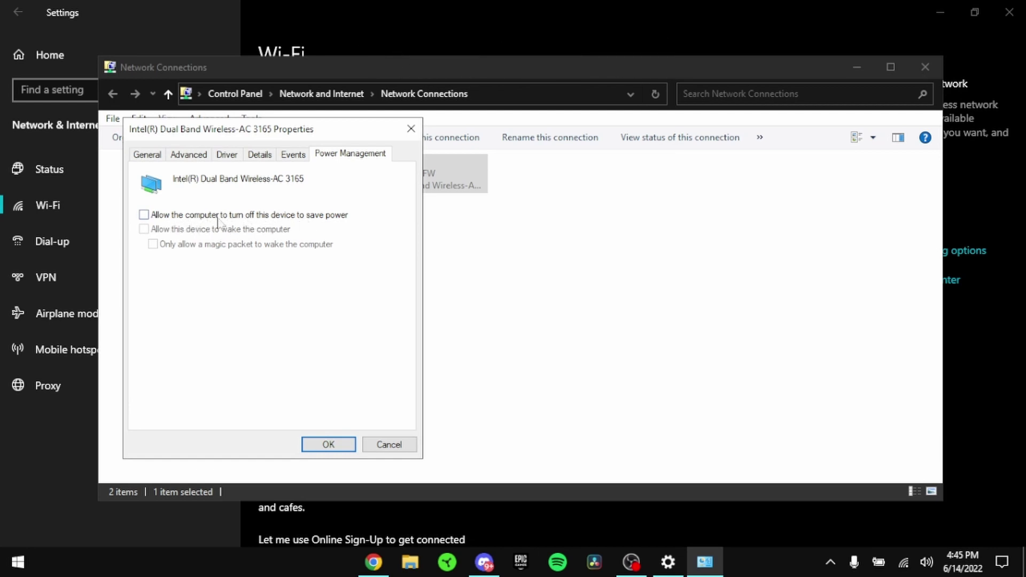
- Examine the wireless adapter's advanced property values one by one through Wake on Pattern Match, and close the adapter and Network Connections windows
click(191, 154)
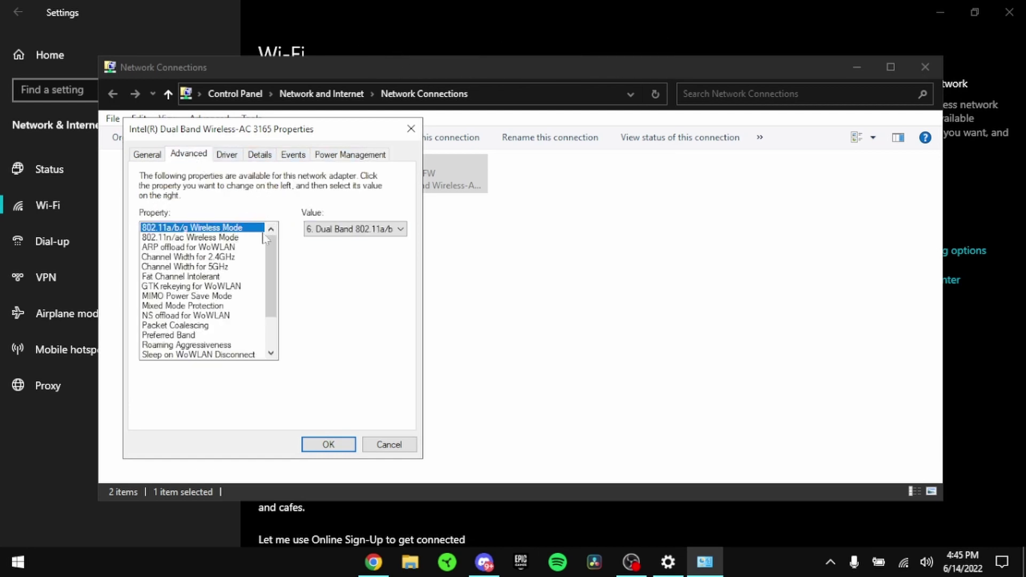
click(199, 240)
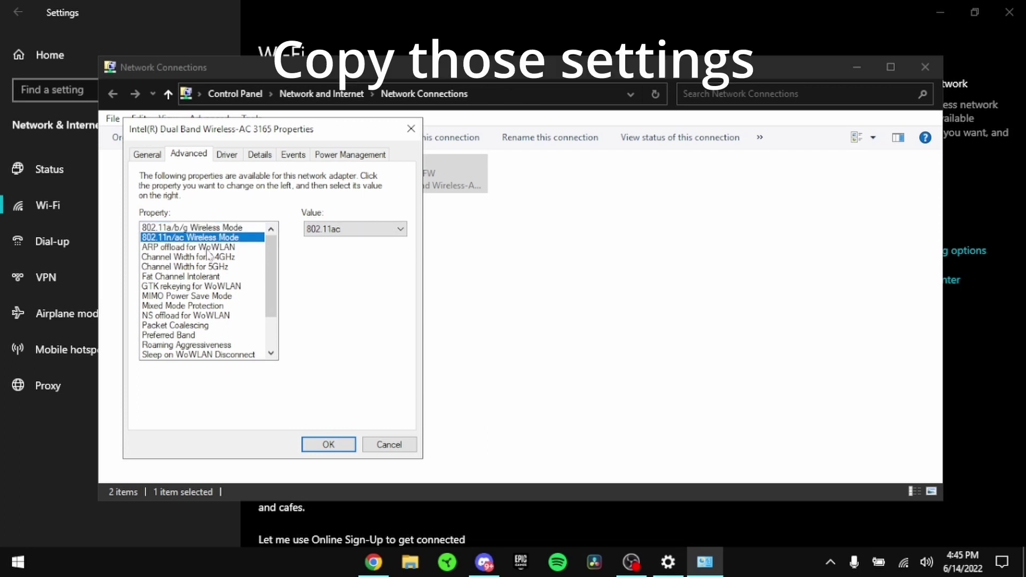
click(207, 248)
click(207, 258)
click(209, 267)
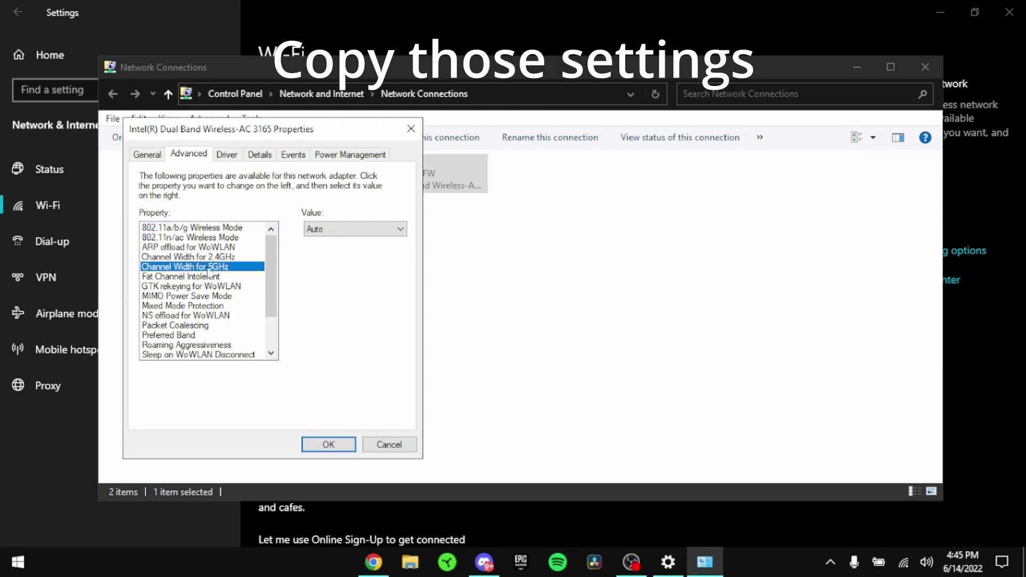
click(211, 277)
click(213, 287)
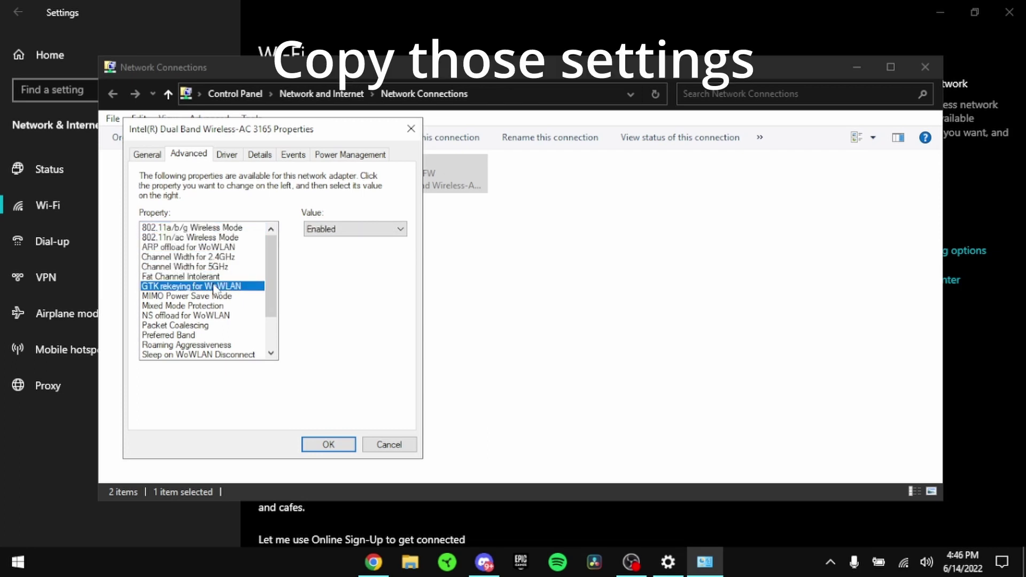
click(216, 296)
click(217, 307)
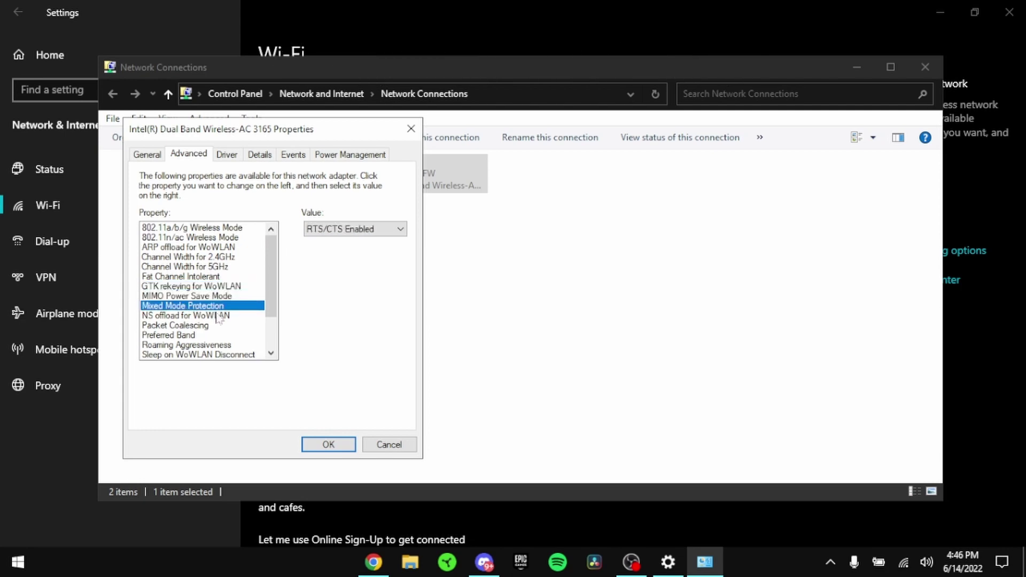
click(218, 316)
click(213, 326)
click(204, 335)
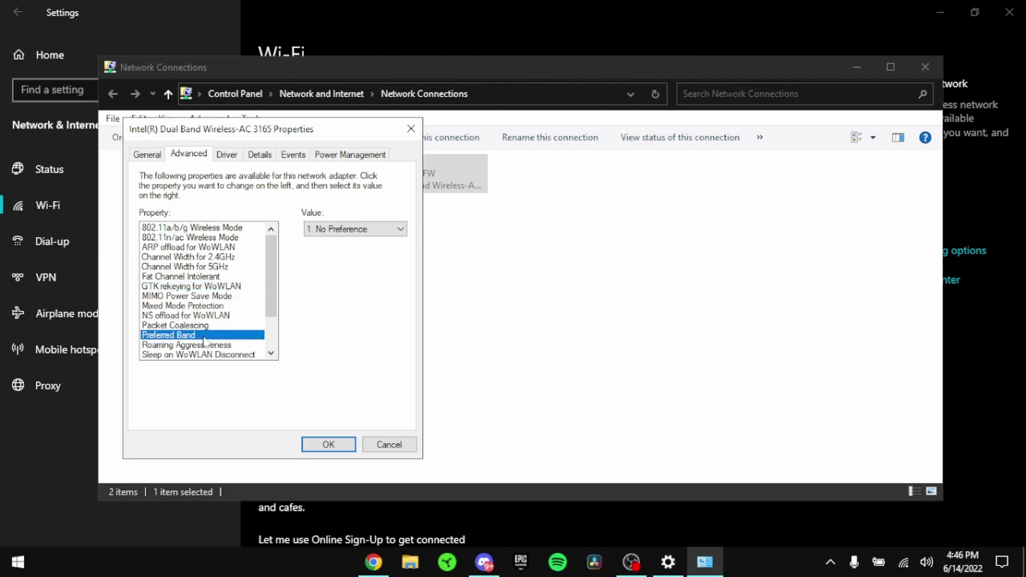
click(196, 345)
click(191, 355)
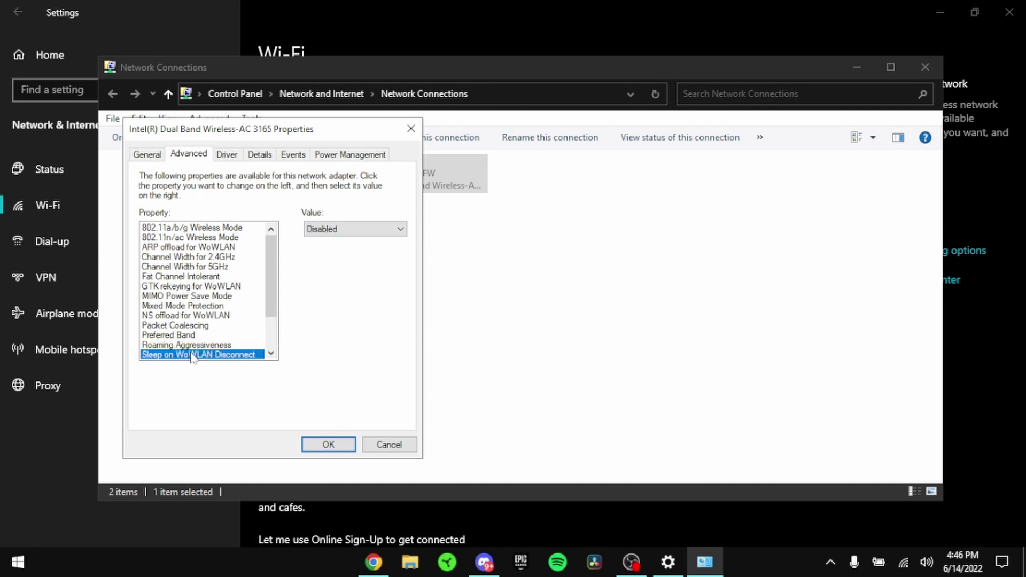
scroll(188, 333, down, 2)
click(185, 316)
click(178, 327)
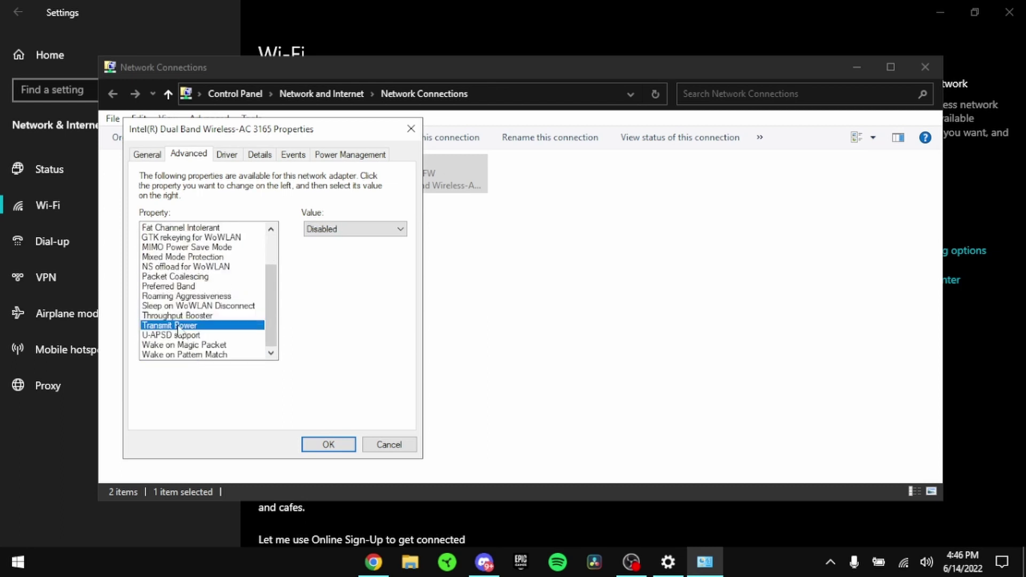
click(178, 336)
click(173, 346)
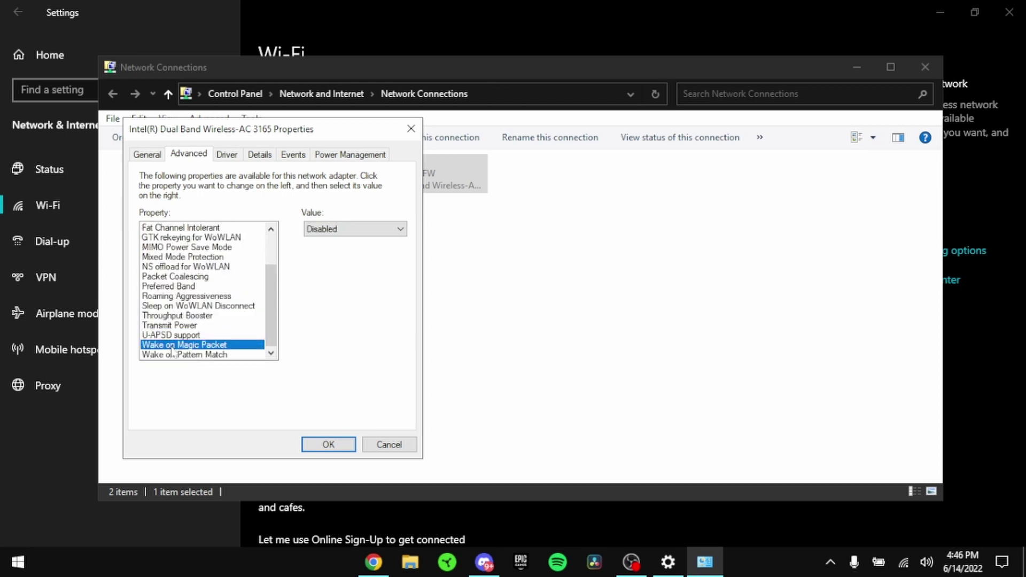
click(172, 356)
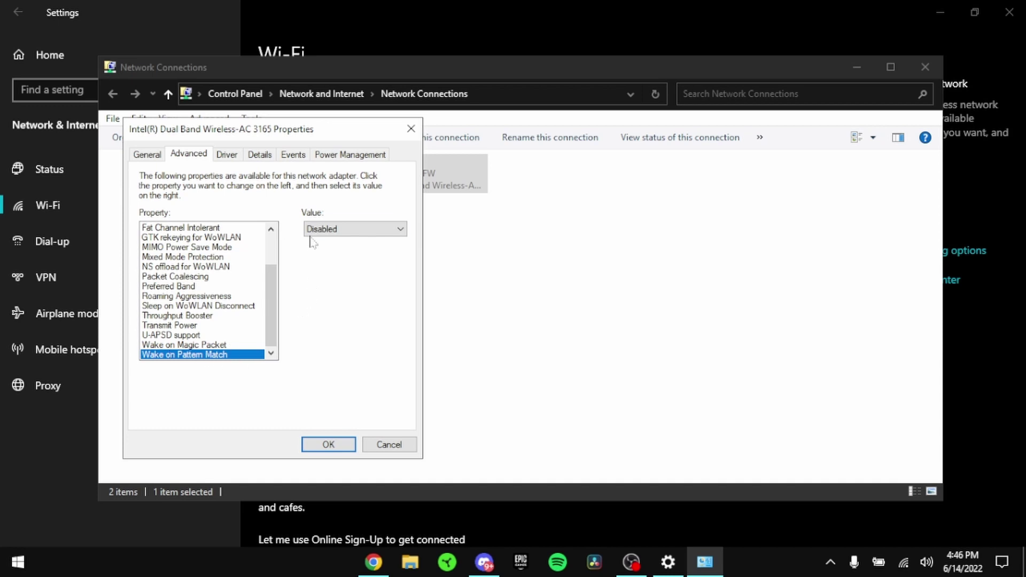
click(329, 445)
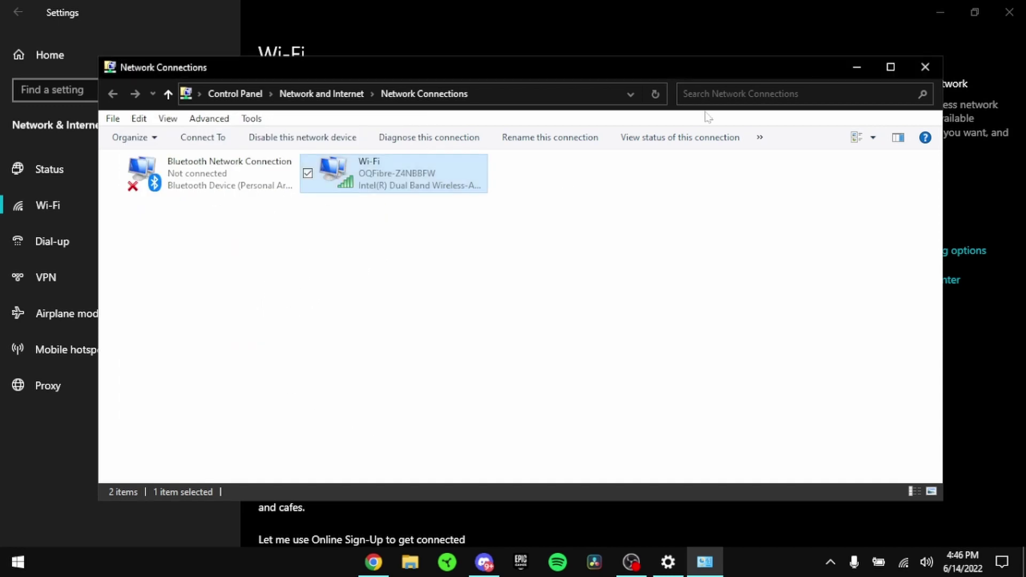
click(938, 67)
- Turn off Xbox Game Bar in the Gaming settings and check the Game Mode setting
click(140, 71)
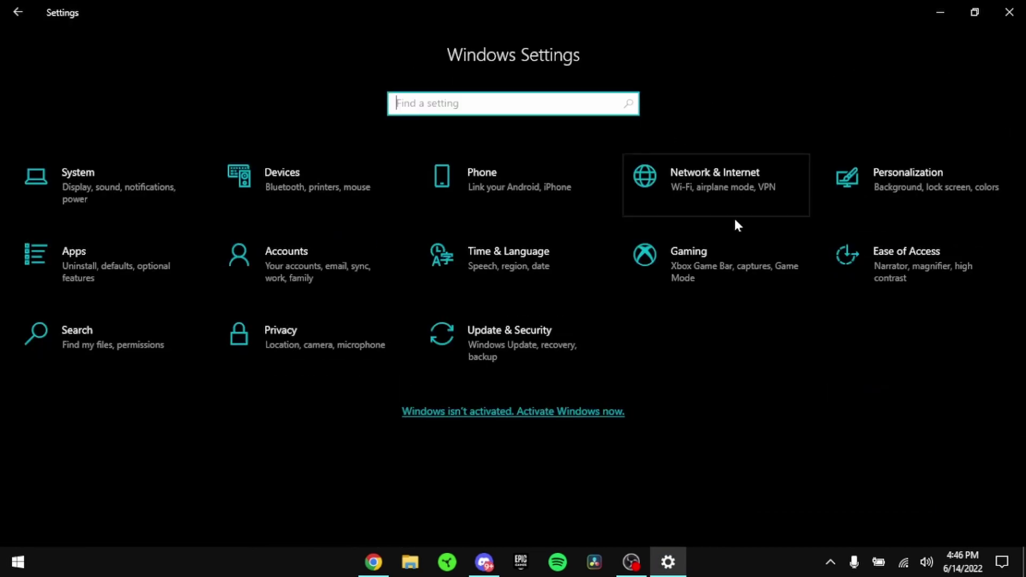
click(717, 264)
click(272, 173)
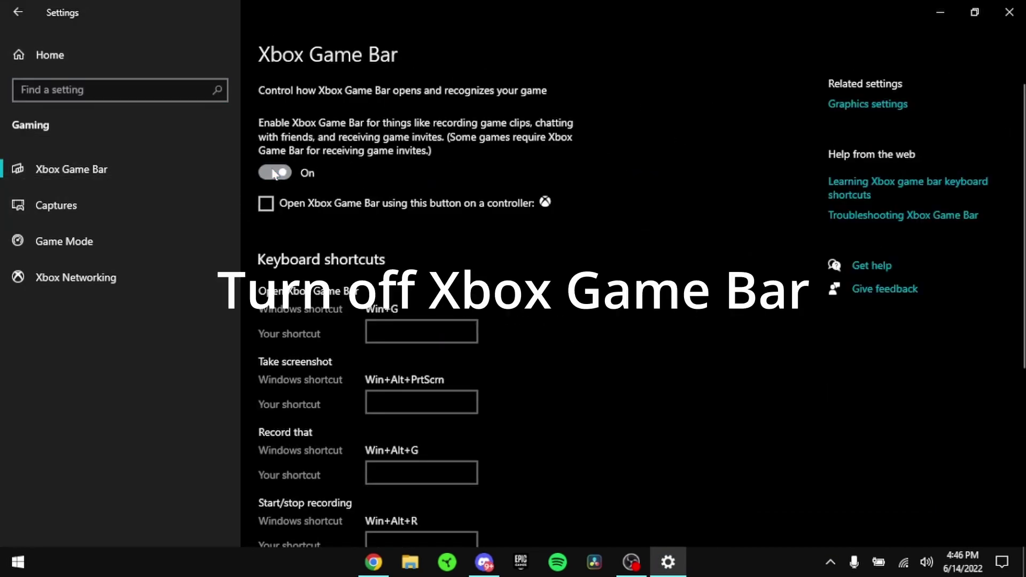
click(270, 175)
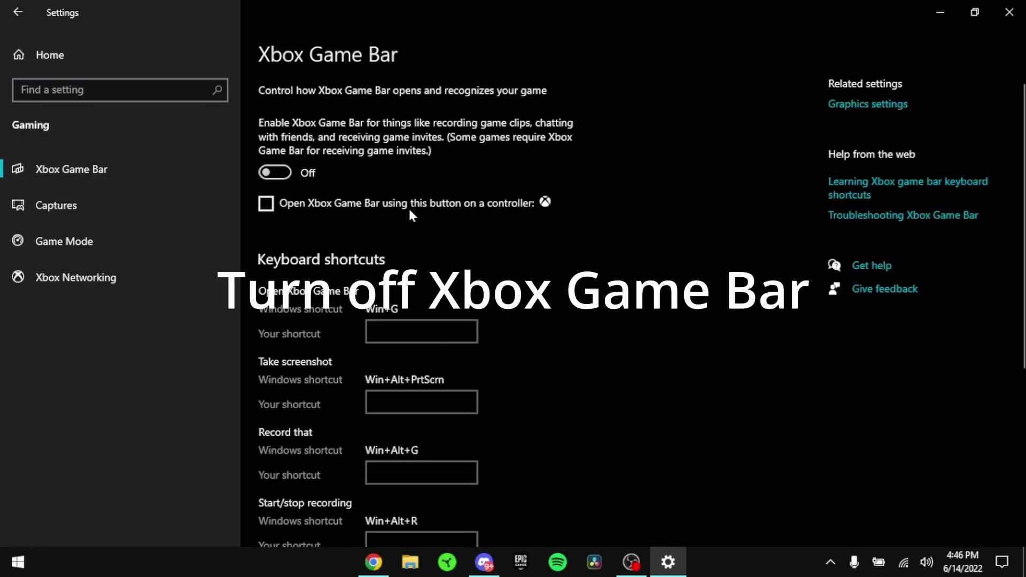
click(266, 203)
click(80, 242)
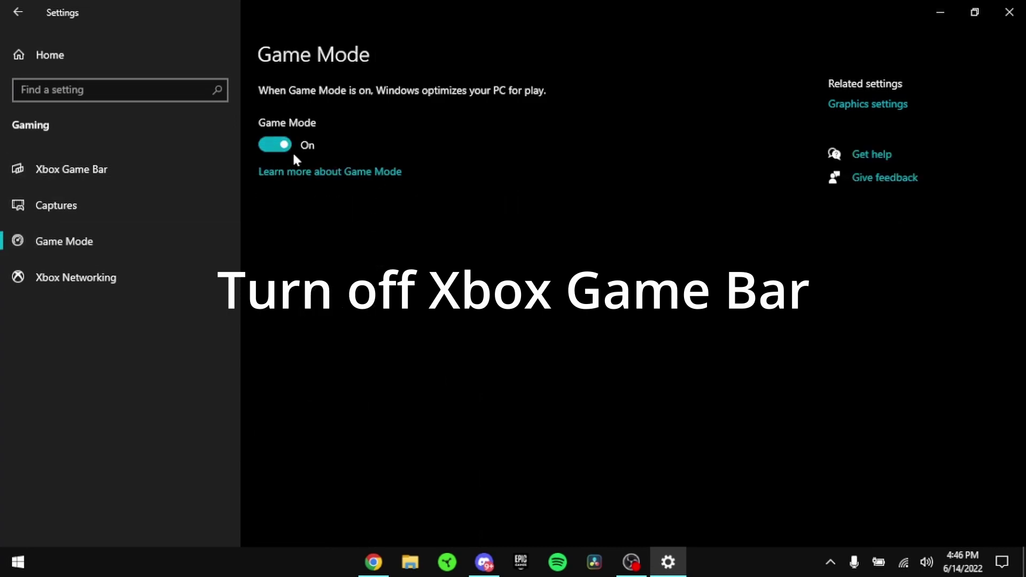
- Check in the Privacy settings whether apps are allowed to run in the background
click(141, 53)
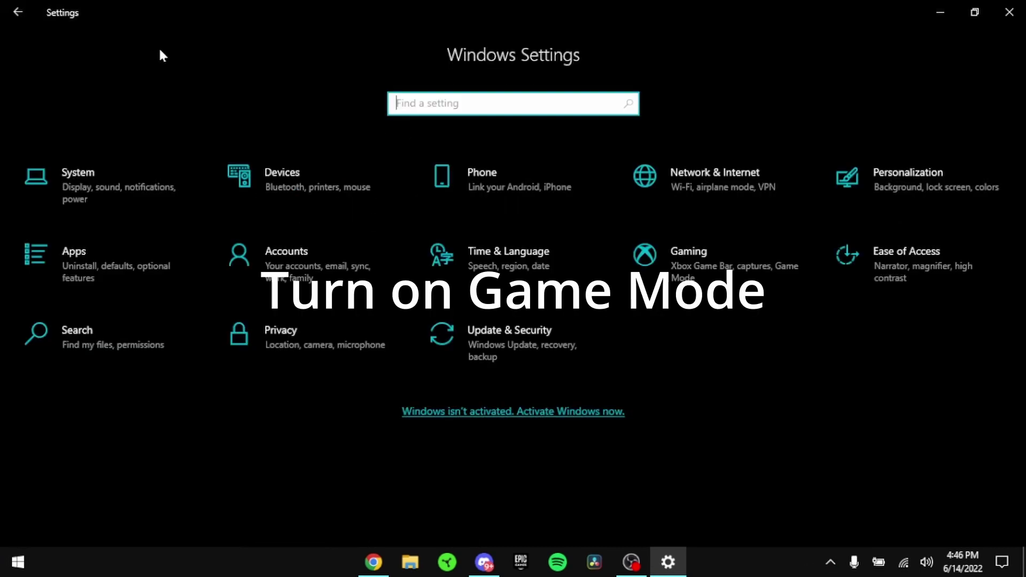
click(354, 321)
scroll(93, 363, down, 3)
scroll(84, 374, down, 3)
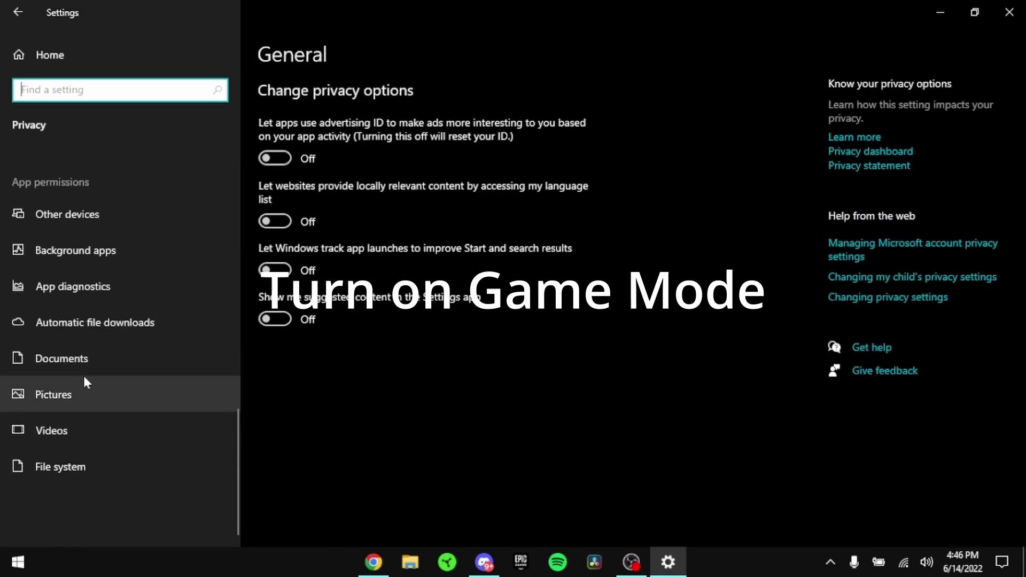
click(85, 251)
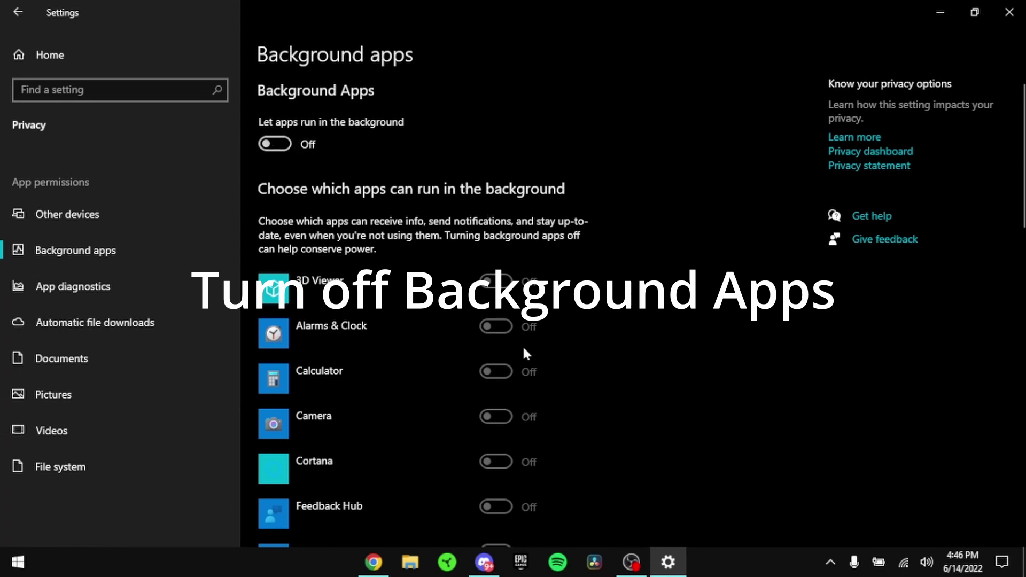
- Review the General, Diagnostics & feedback, Inking & typing personalization, Speech and Activity history privacy settings
scroll(70, 283, up, 12)
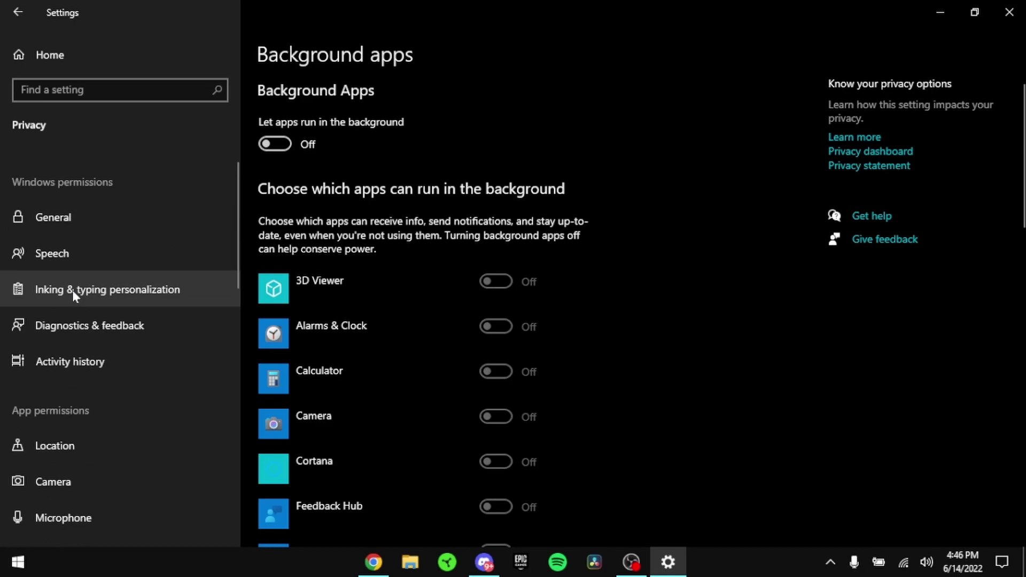
click(62, 216)
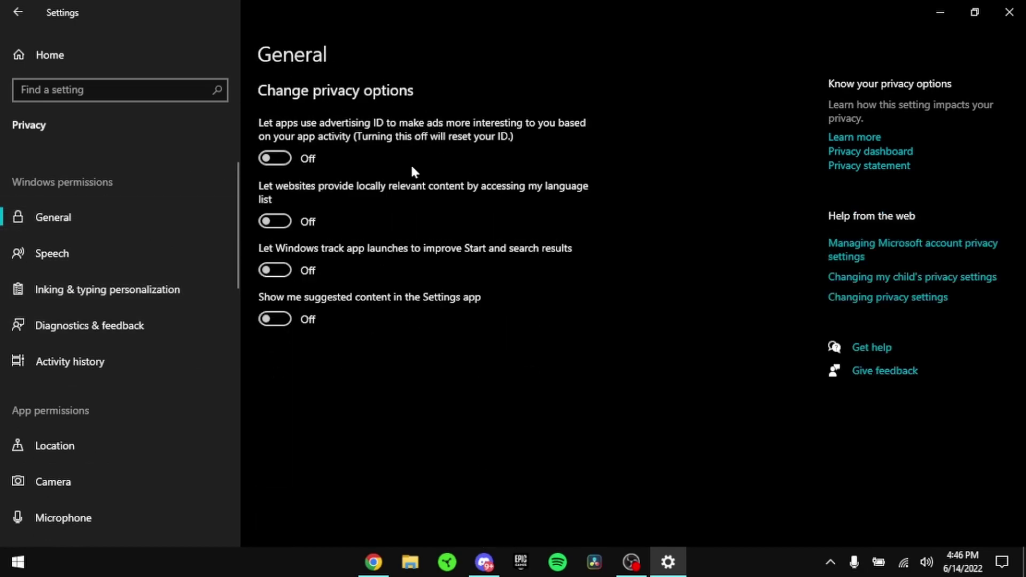
click(128, 327)
scroll(501, 388, down, 10)
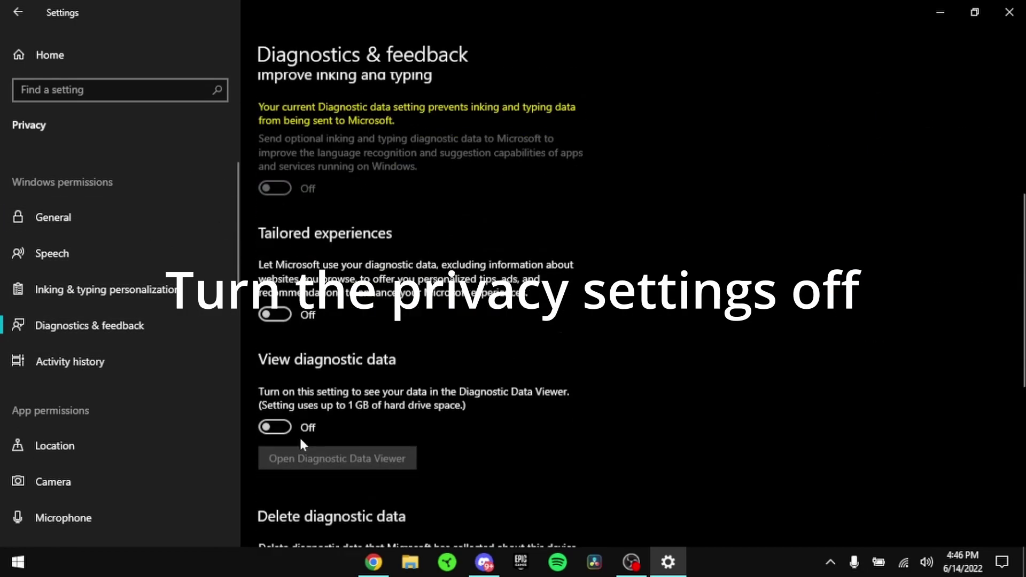
scroll(143, 327, down, 1)
scroll(67, 315, up, 1)
click(67, 294)
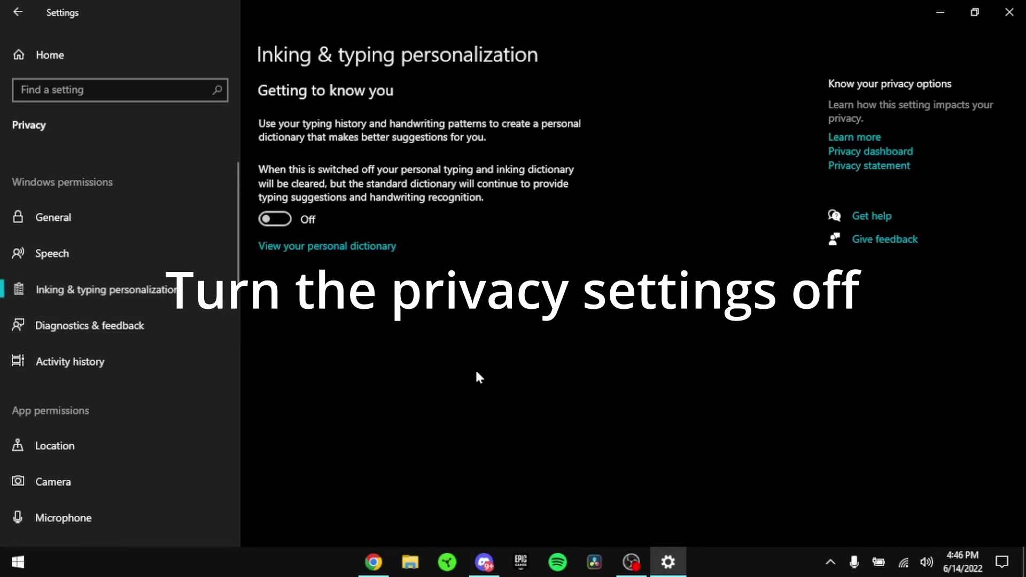
click(80, 260)
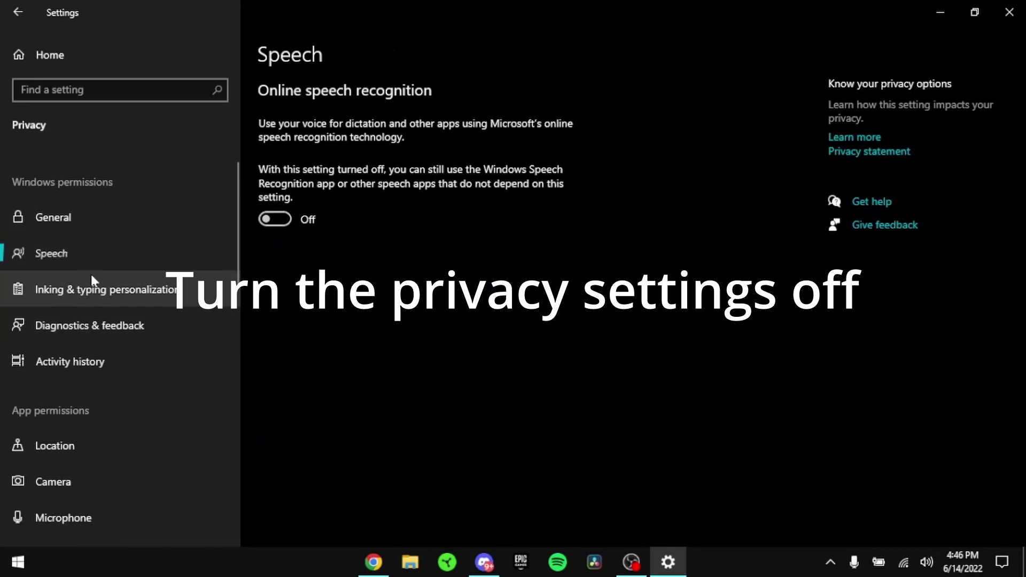
click(80, 225)
click(50, 355)
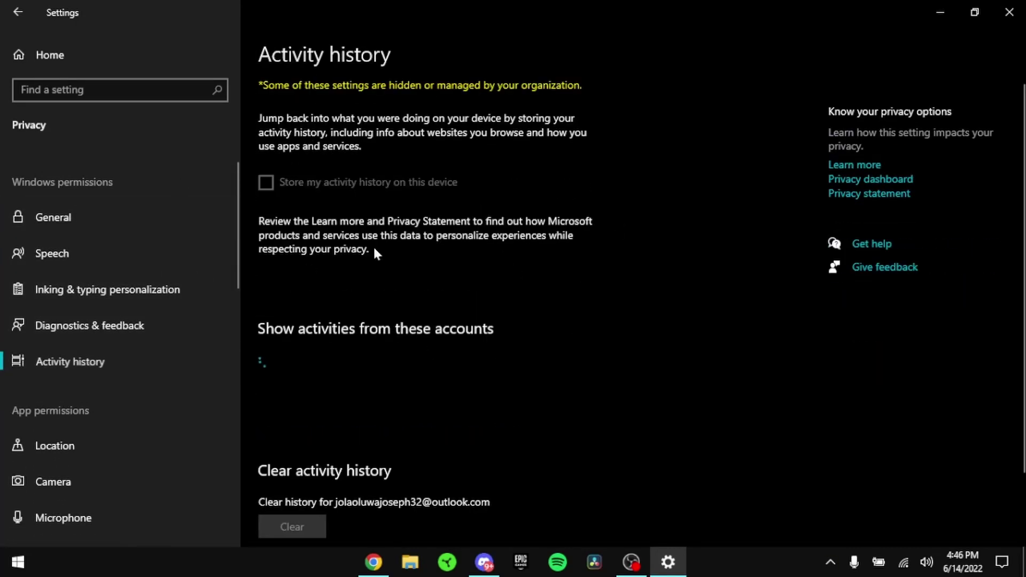
- Close Settings, permanently delete everything in the user's %temp% folder while skipping all files in use, and close the folder
click(157, 64)
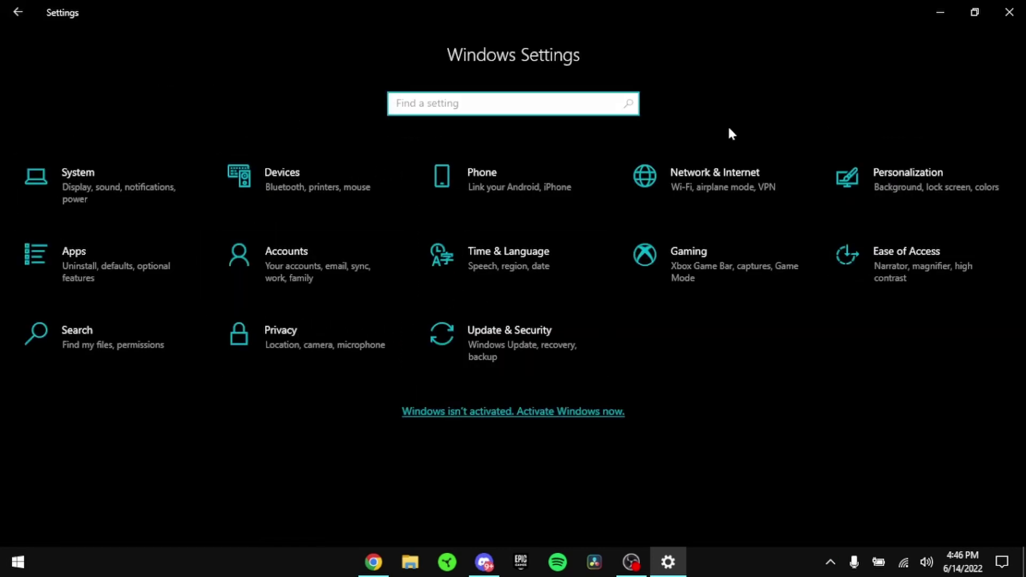
click(1009, 12)
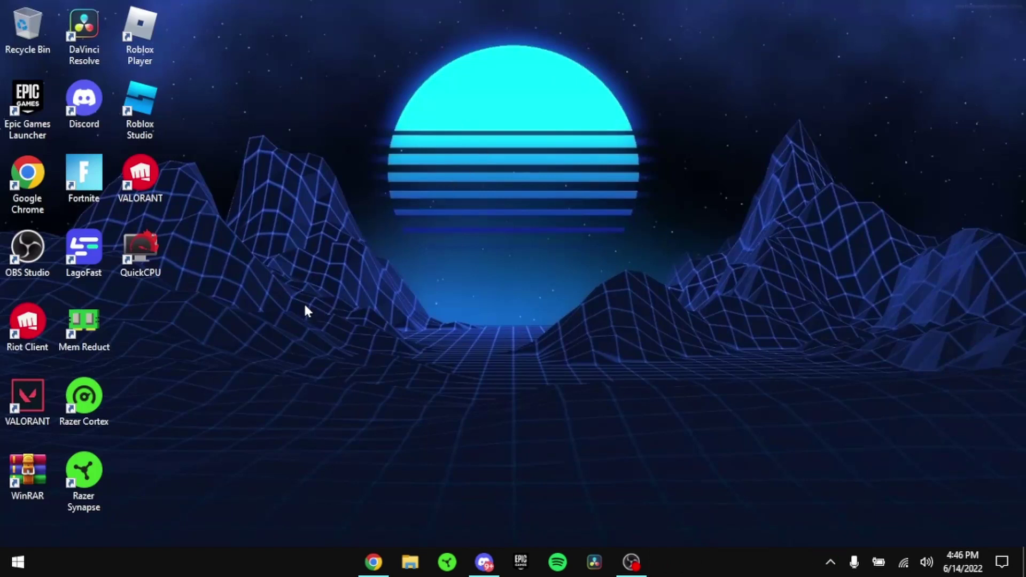
key(super+r)
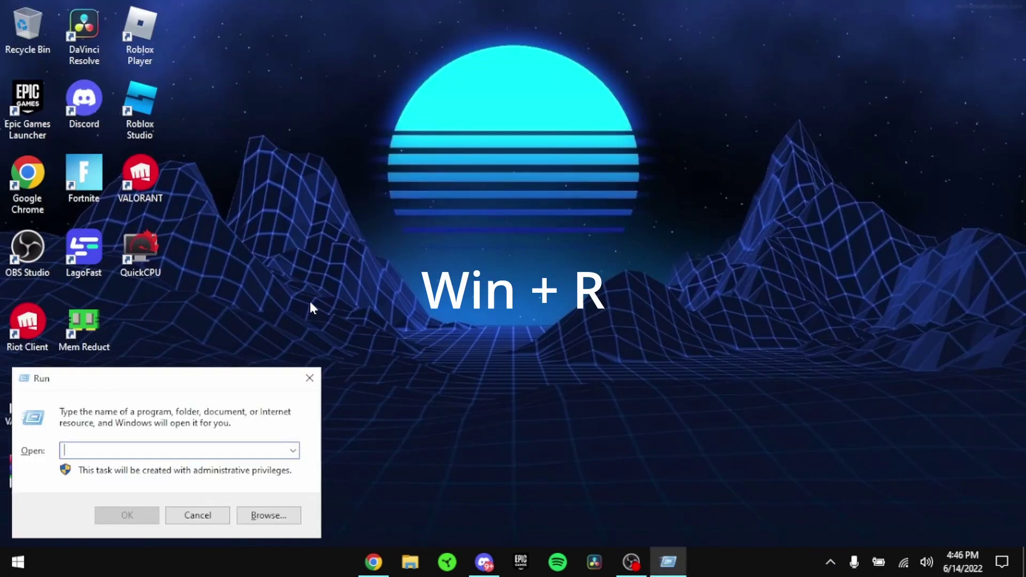
text(%tem)
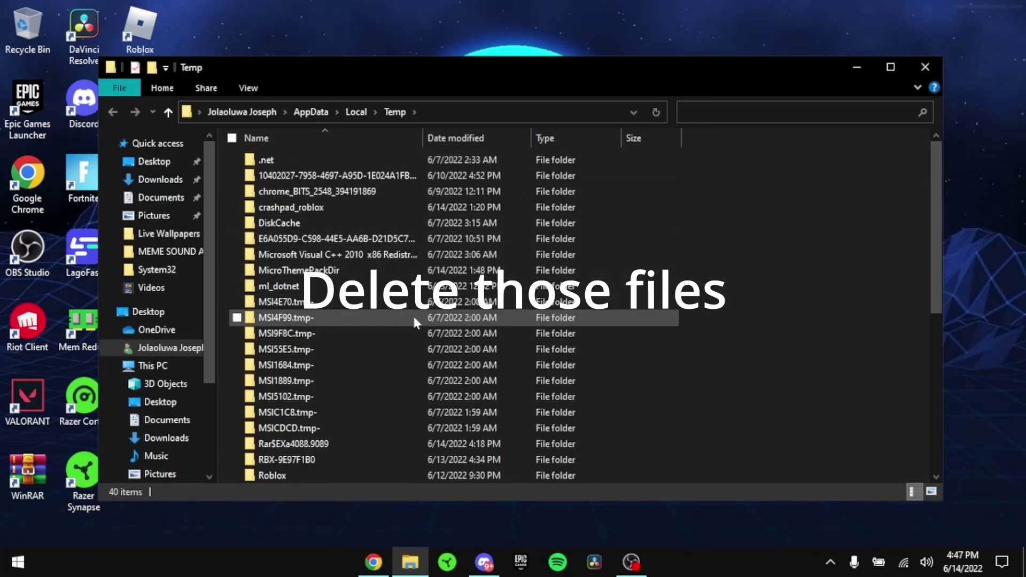
key(ctrl+a)
key(shift+Delete)
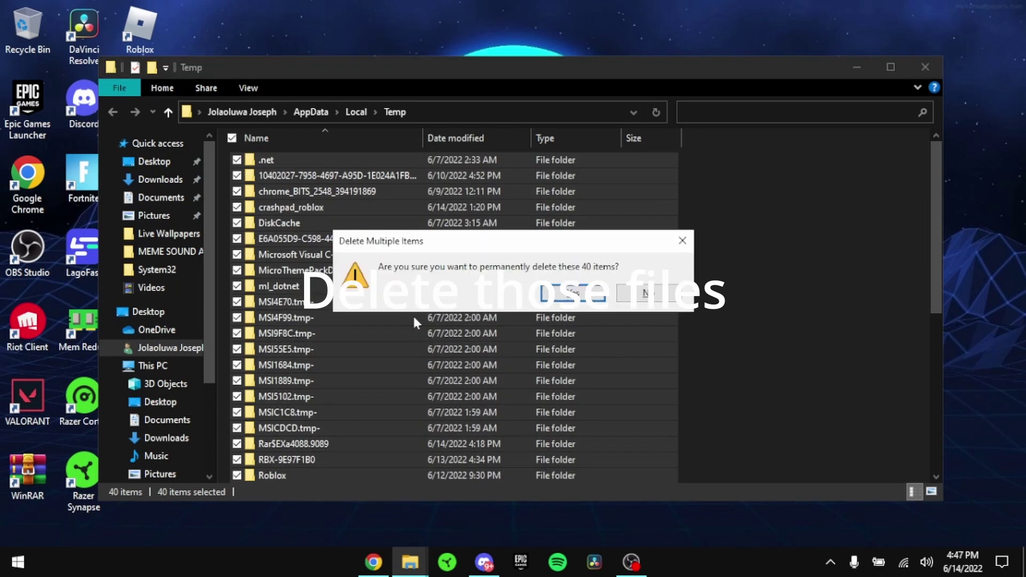
key(Return)
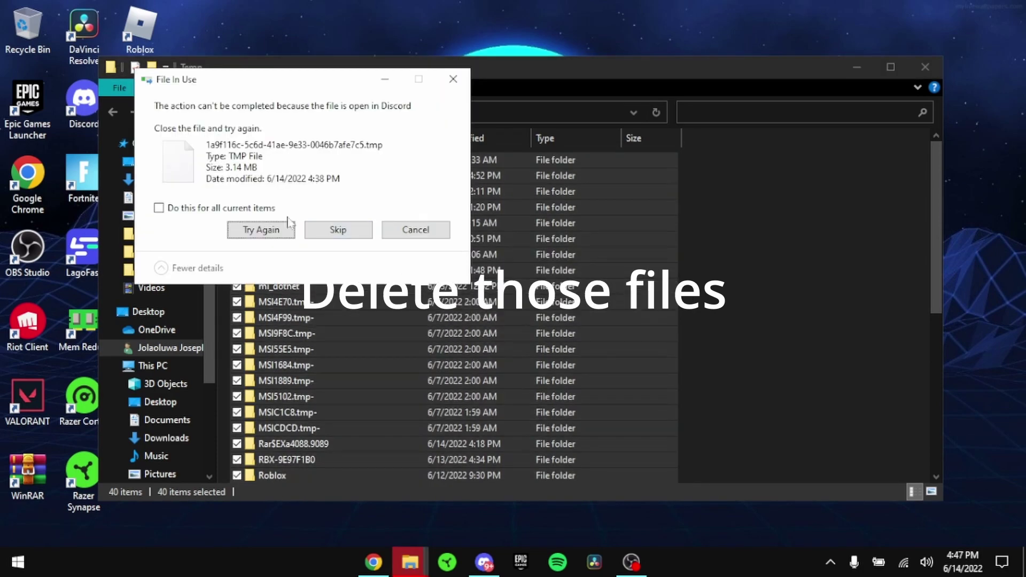
click(262, 208)
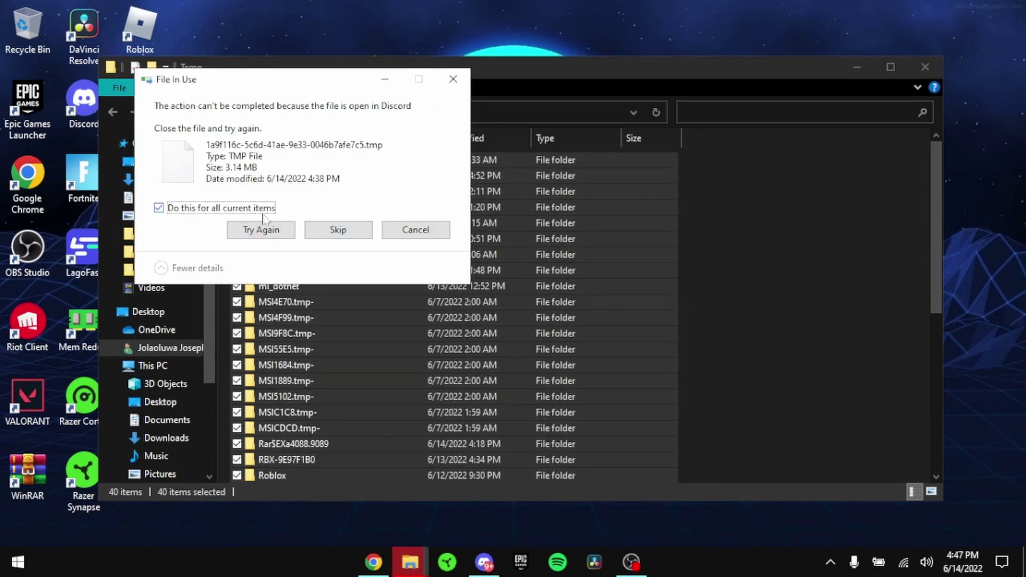
click(316, 229)
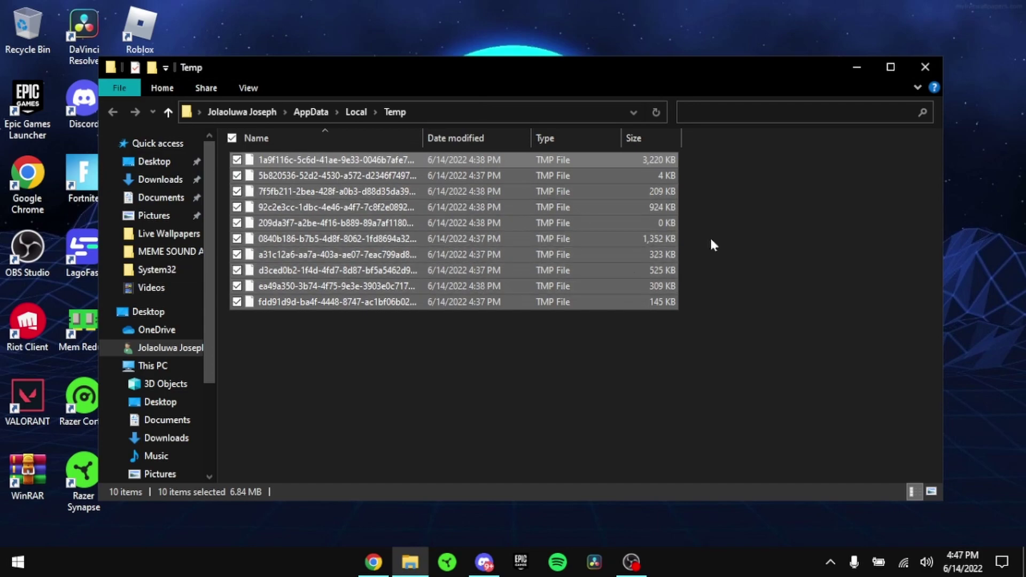
click(925, 68)
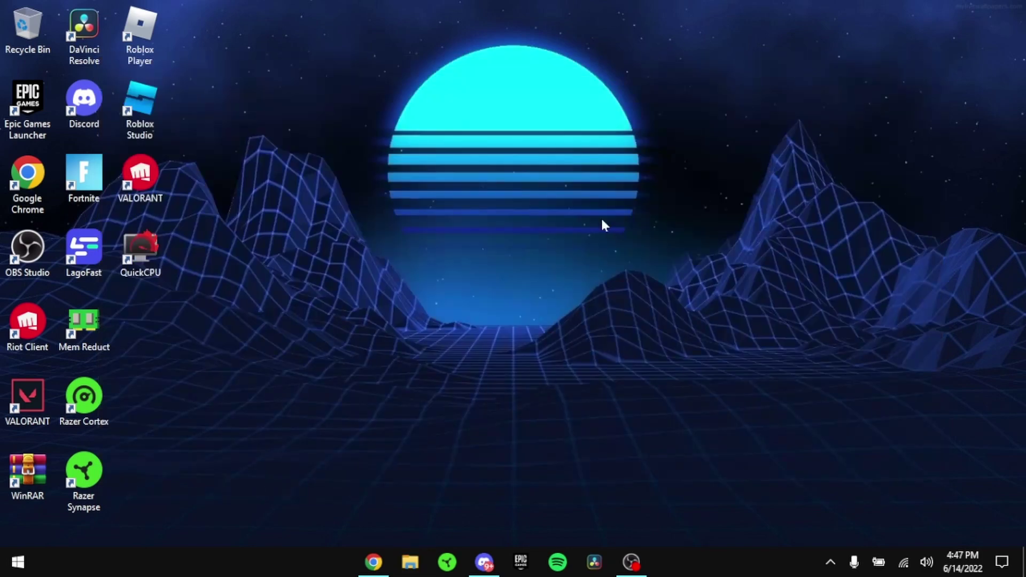
- Open the Windows temp folder, permanently delete all its items while skipping every file in use, and close the folder
key(super+r)
text(te)
key(Return)
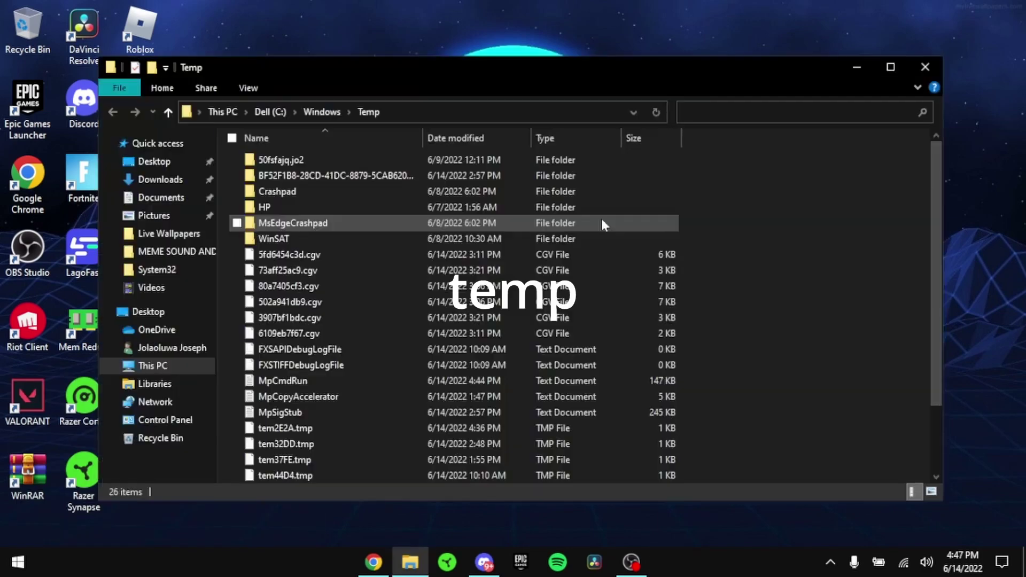
key(ctrl+a)
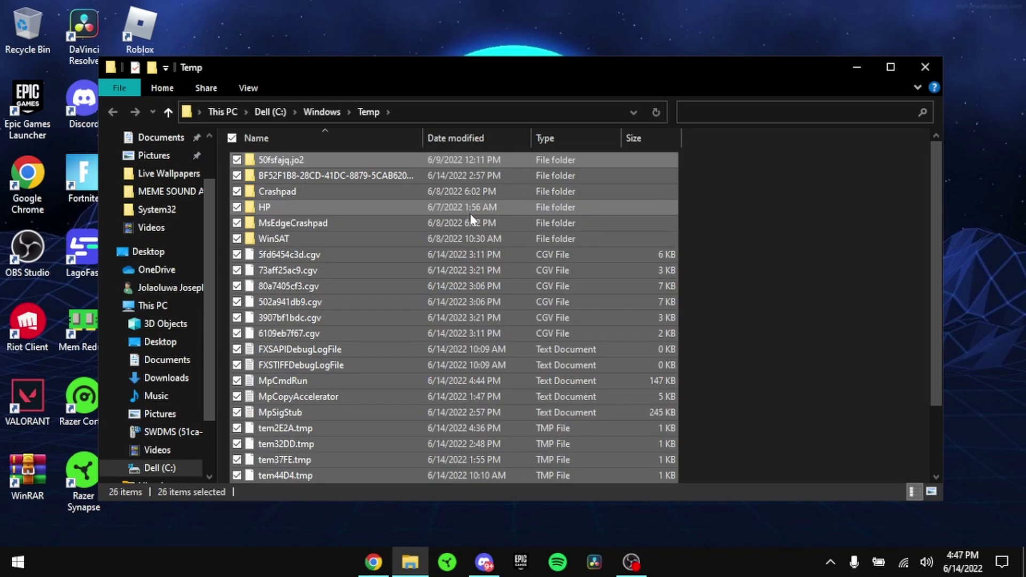
key(shift+Delete)
key(Return)
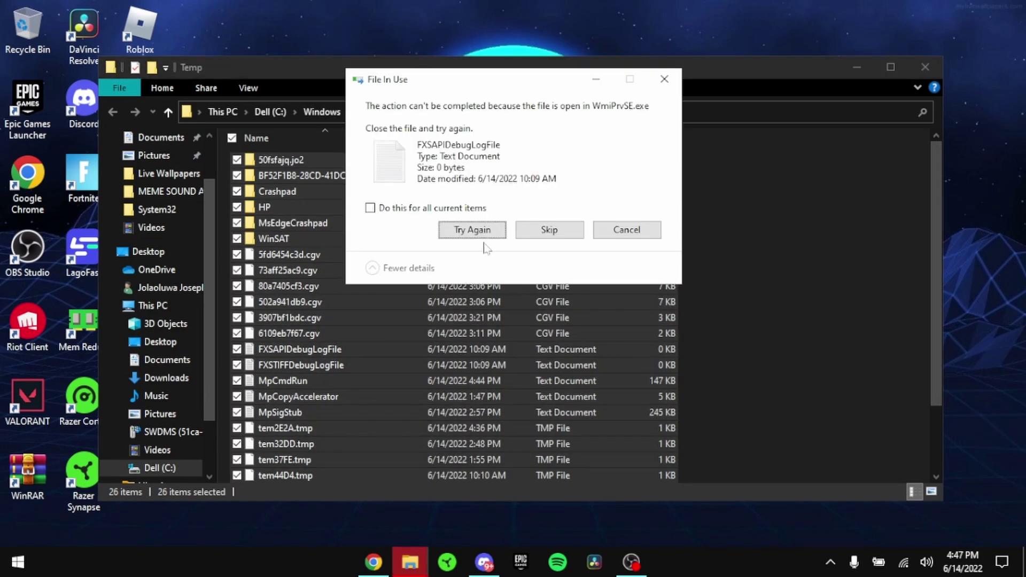
click(472, 230)
click(370, 208)
click(549, 230)
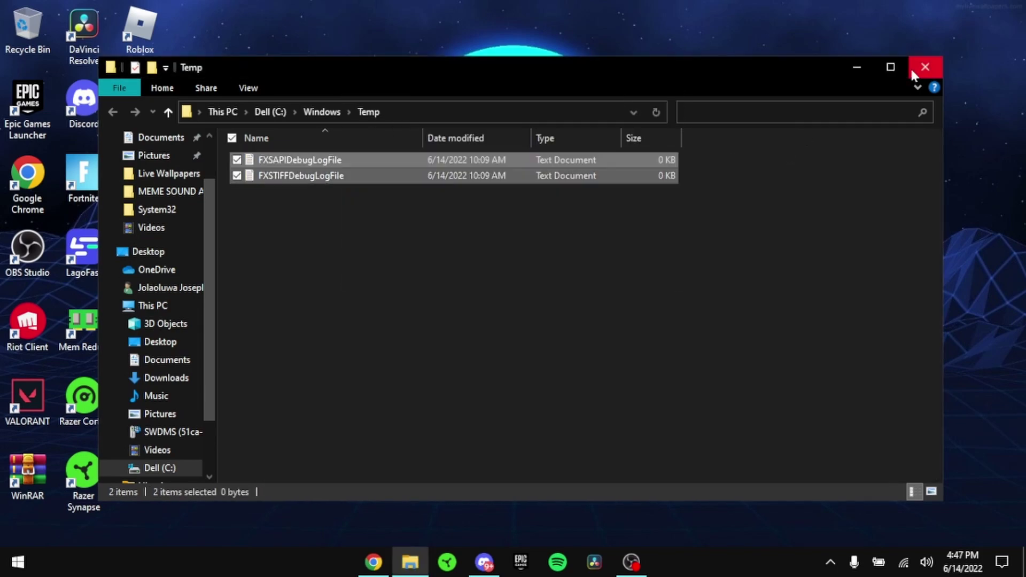
click(917, 68)
- Open the Windows prefetch folder, delete all its items while skipping every file in use, and close the folder
key(super+r)
text(pr)
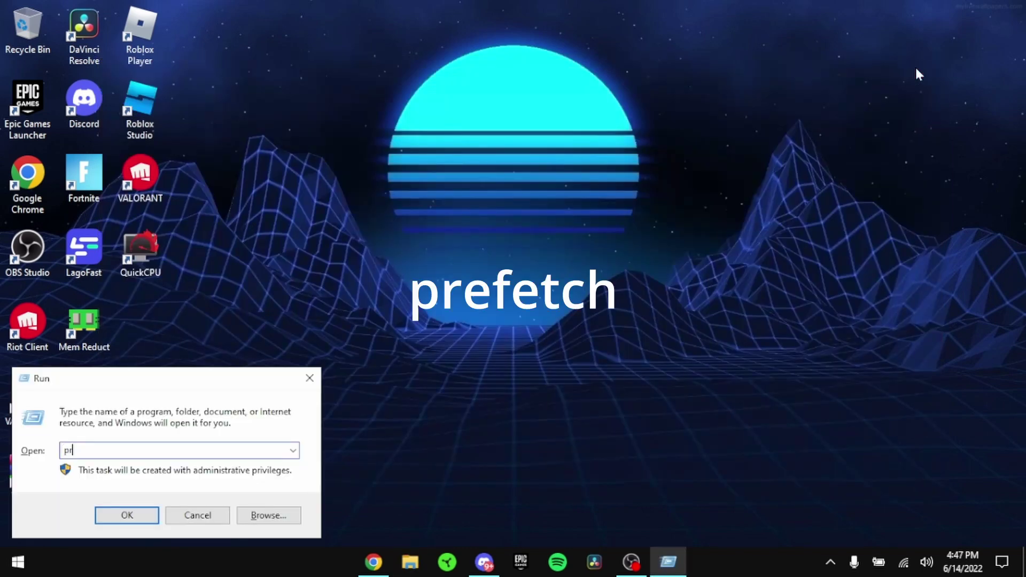
text(efetch)
key(Return)
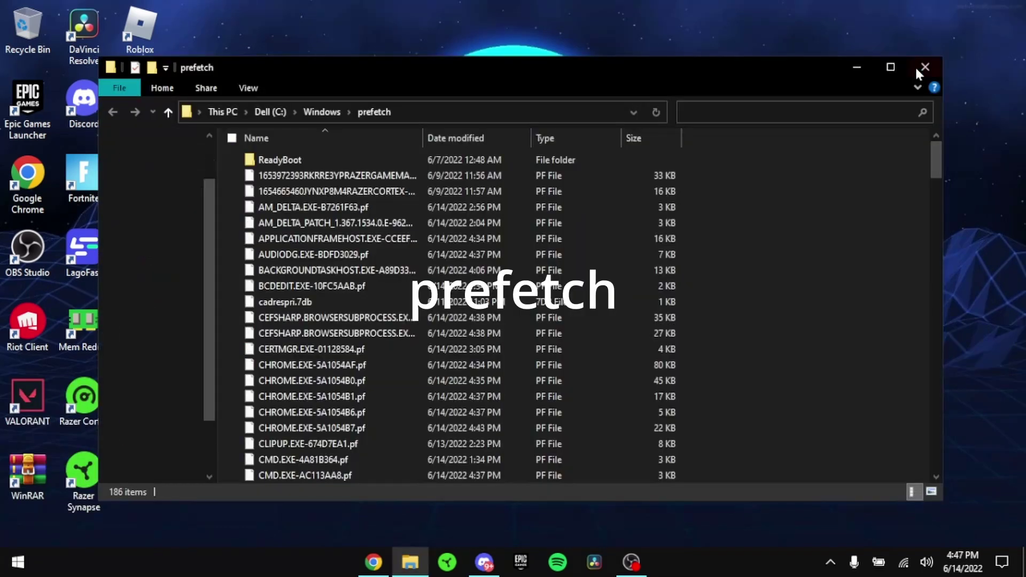
key(ctrl+a)
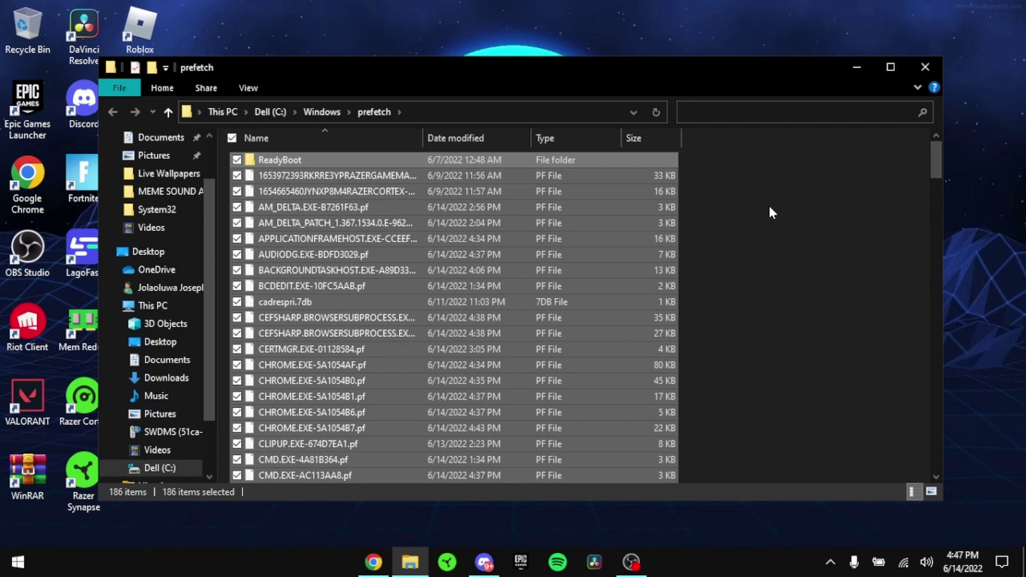
key(Delete)
click(375, 208)
click(549, 229)
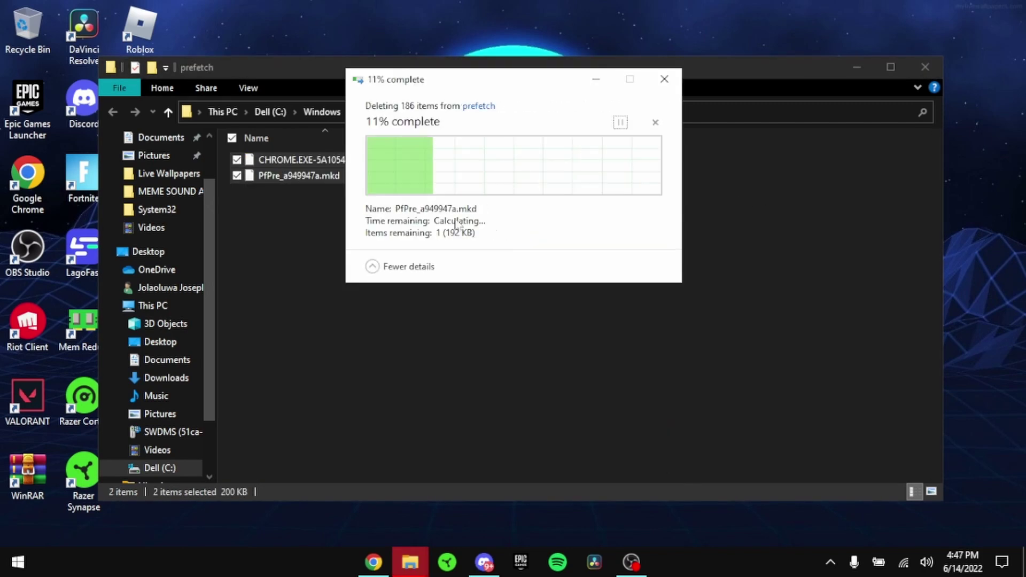
click(925, 66)
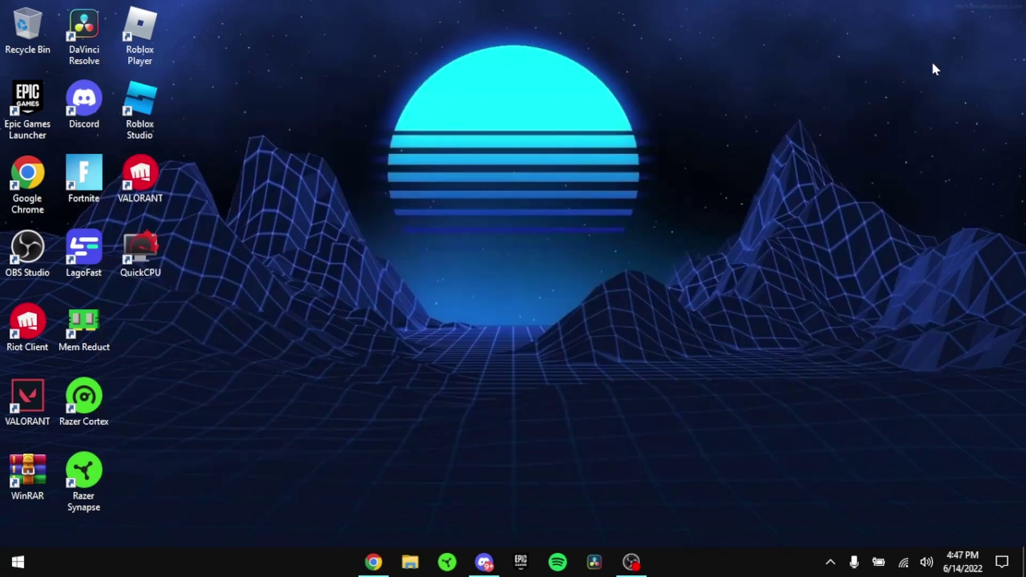
- Start Mem Reduct, check the memory regions and automatic cleaning options in its memory cleaning settings, and leave it running minimized
double_click(84, 326)
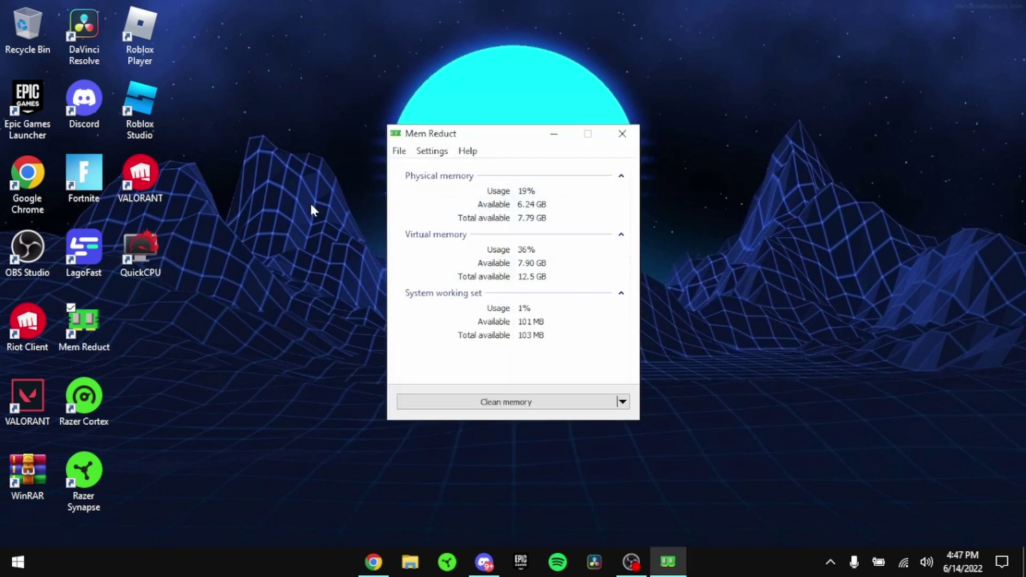
click(399, 151)
click(422, 166)
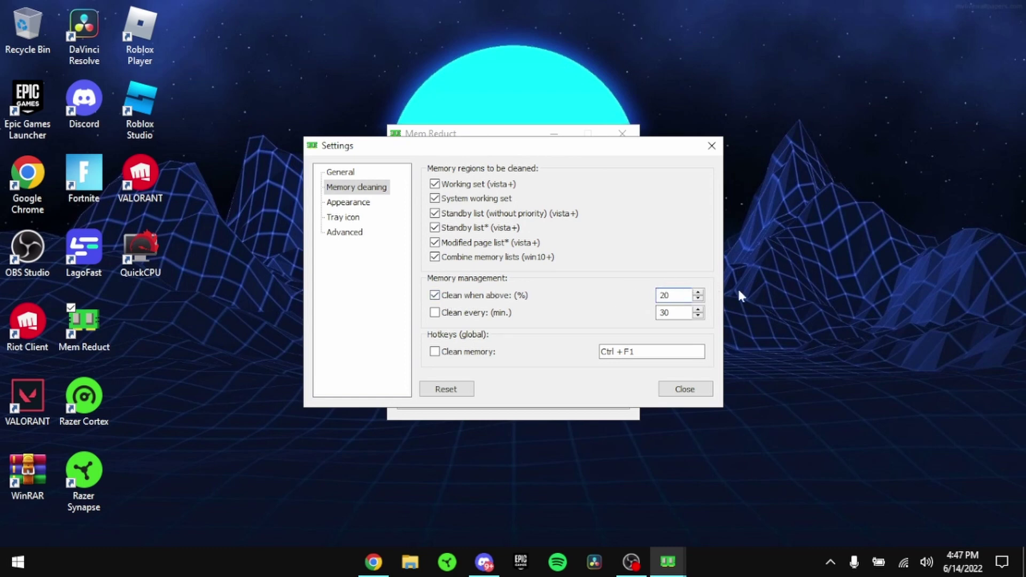
click(678, 390)
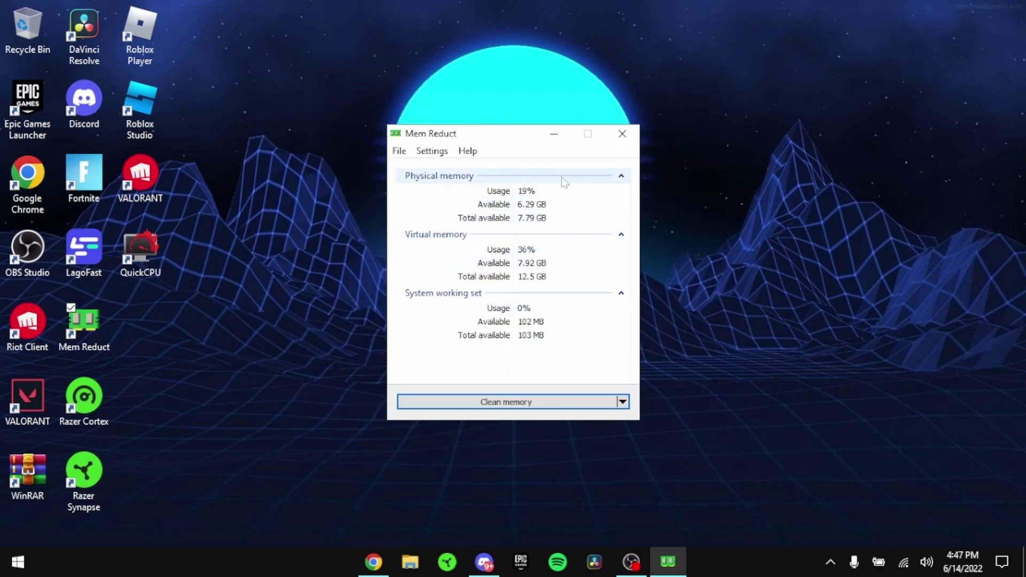
click(554, 135)
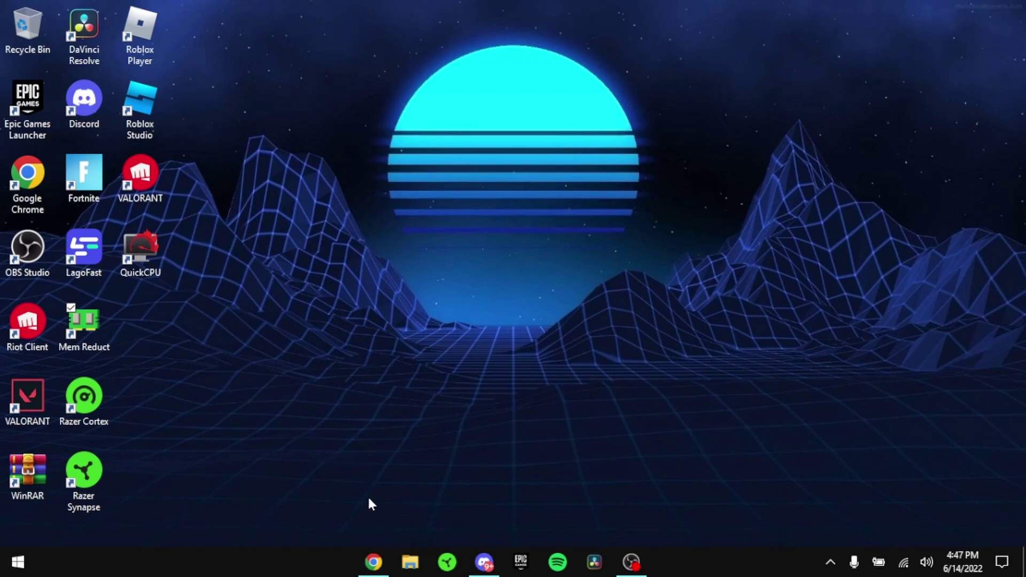
- Switch to Chrome, make sure hardware acceleration is turned off in its System settings, close the settings page and minimize the browser
click(373, 561)
click(1011, 39)
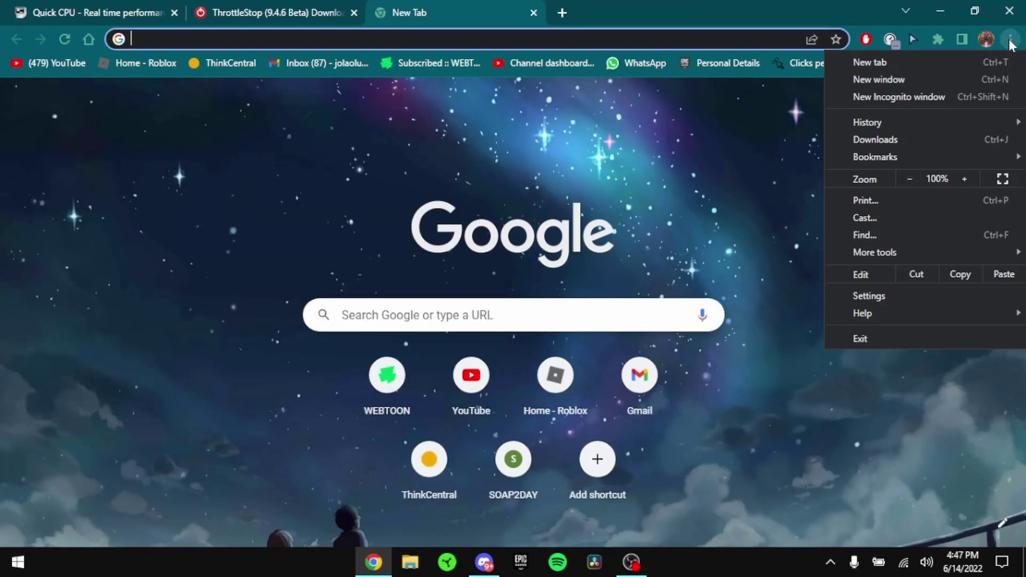
click(834, 296)
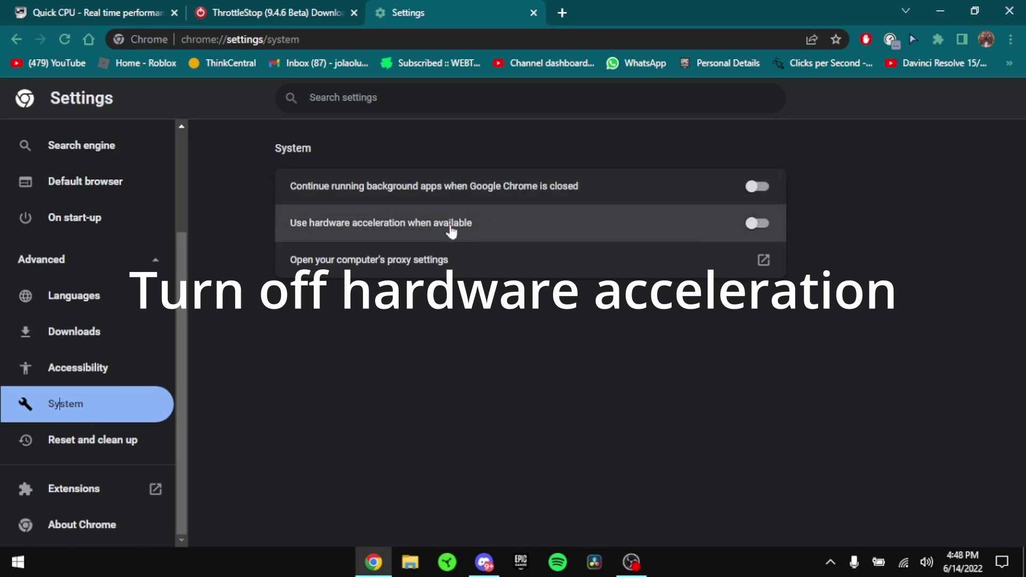
click(758, 223)
click(672, 224)
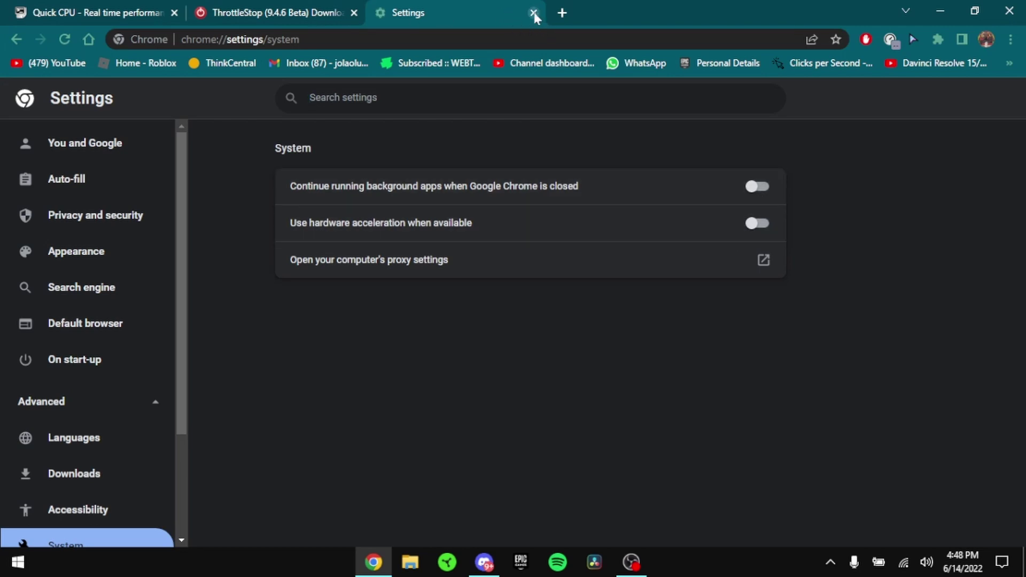
click(561, 12)
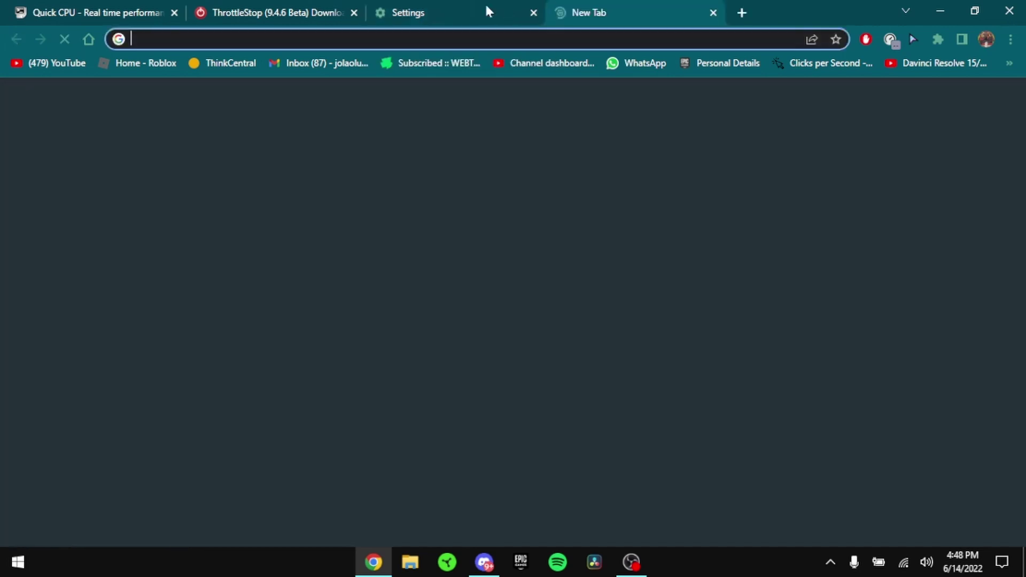
click(534, 12)
click(940, 11)
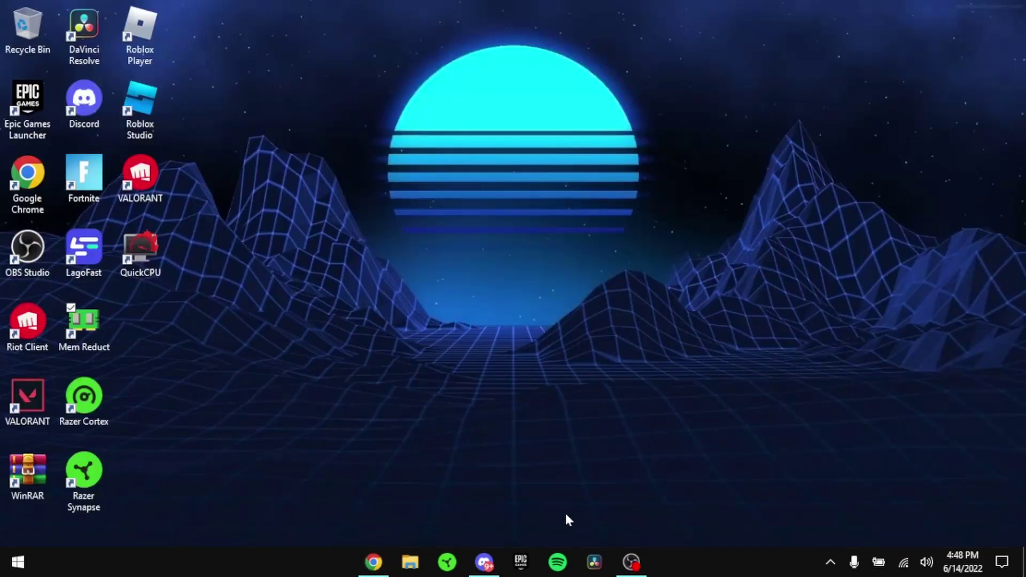
- Switch to Discord, make sure Hardware Acceleration is turned off in the Advanced settings, and minimize the window
click(483, 561)
click(216, 526)
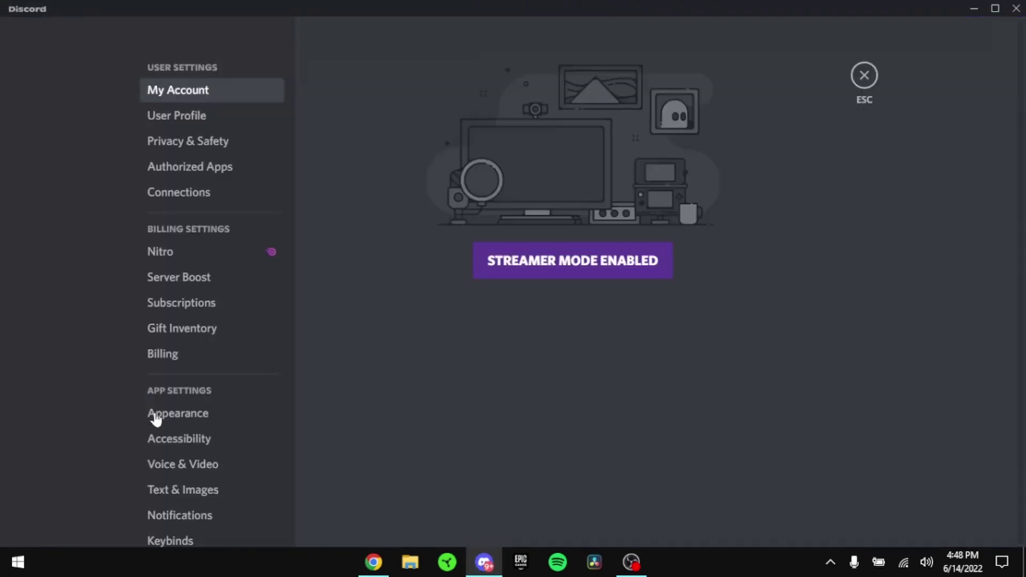
scroll(155, 418, down, 3)
click(180, 490)
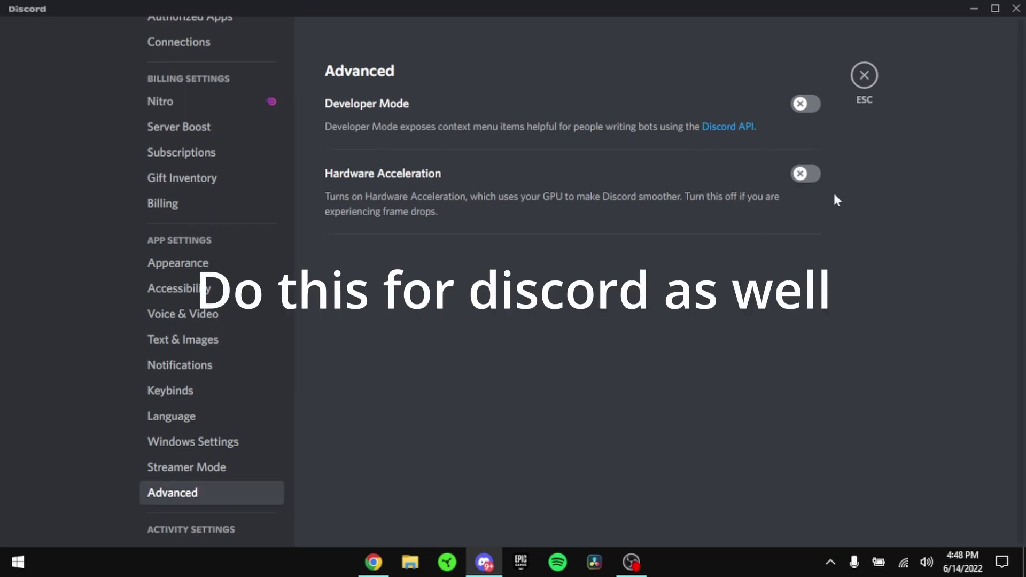
click(806, 174)
click(557, 323)
click(865, 75)
click(974, 8)
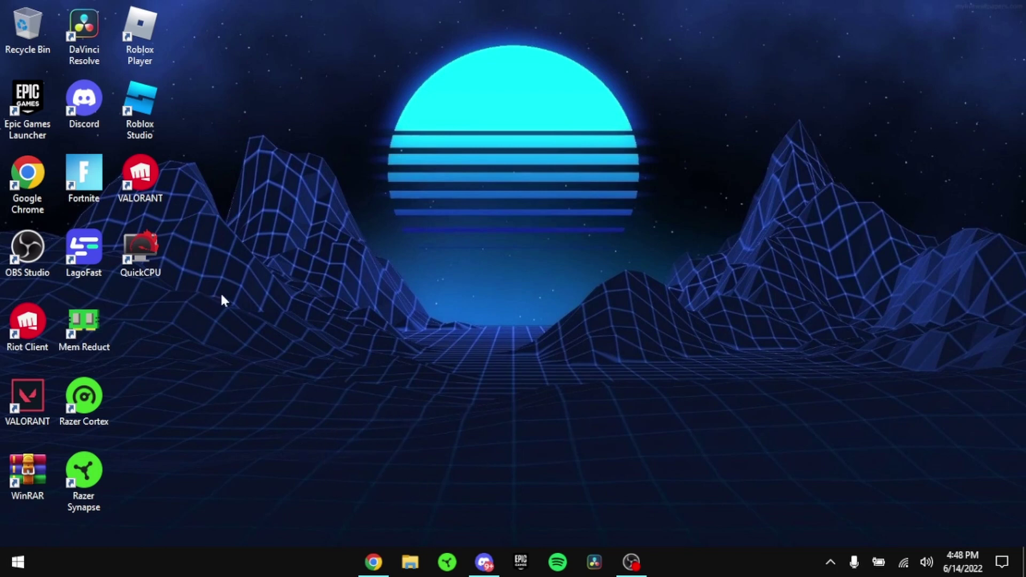
- Switch to Chrome, find the Quick CPU x64 download on the coderbag.com product page, and return to the desktop
click(374, 561)
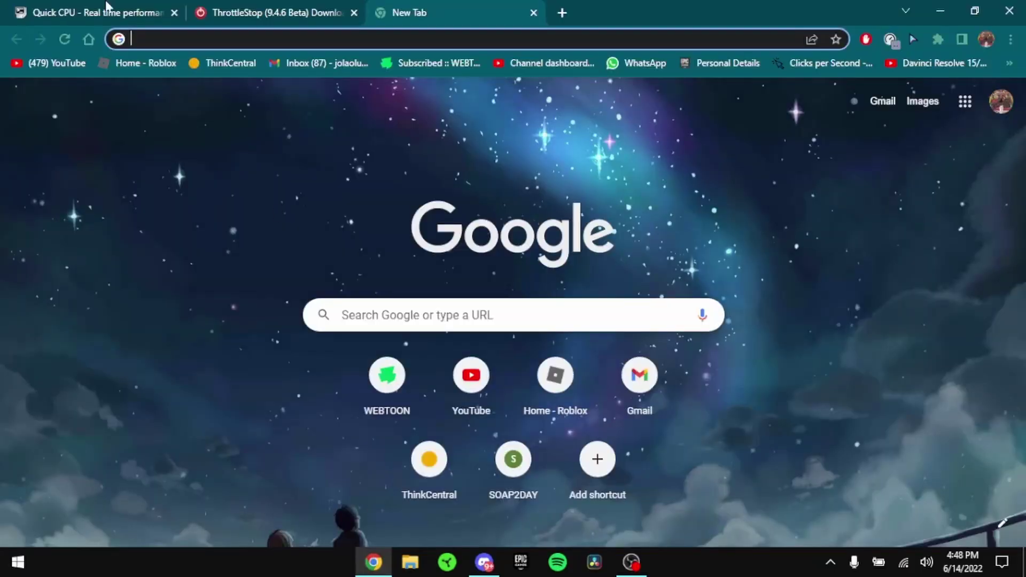
click(109, 9)
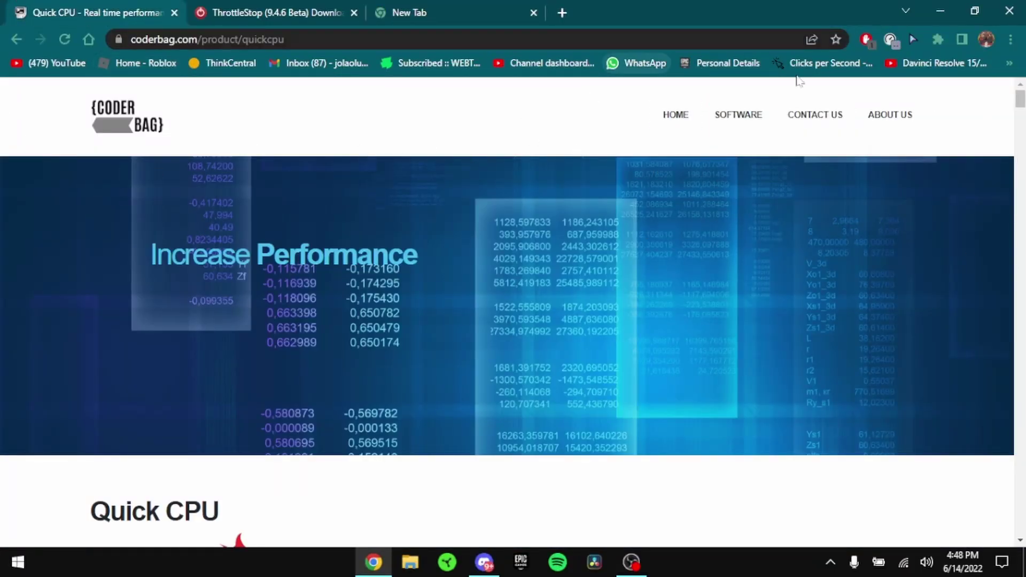
drag(1020, 100, 1020, 437)
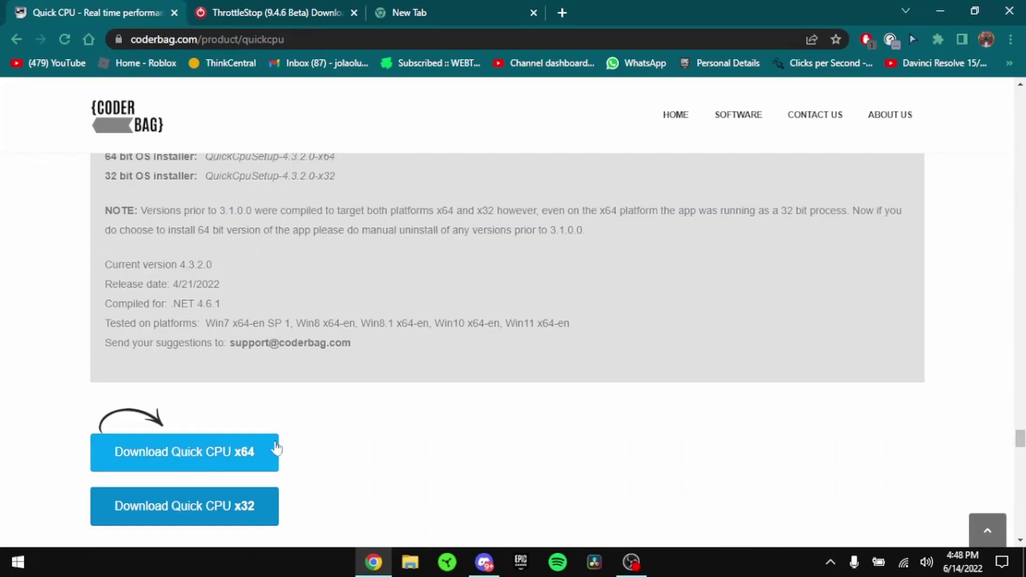
click(1024, 561)
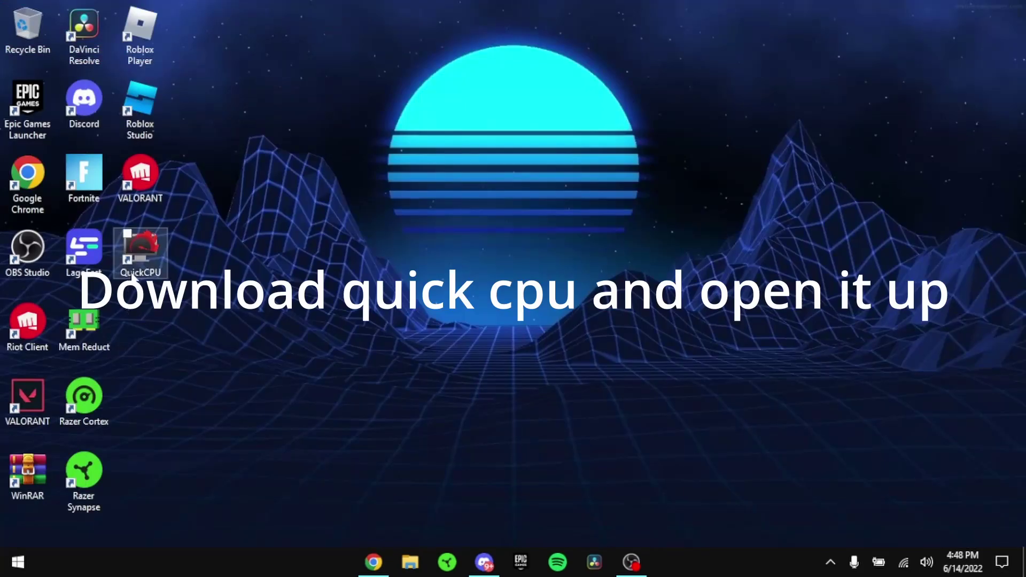
- Start Quick CPU, review the changes listed for its maximum performance preset, and close the list without accepting it
click(134, 273)
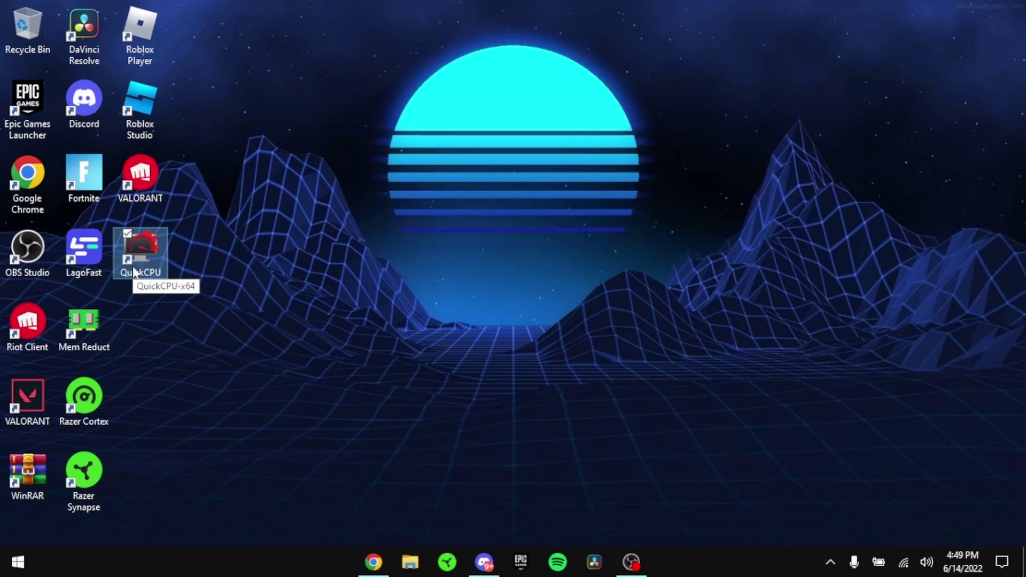
double_click(134, 273)
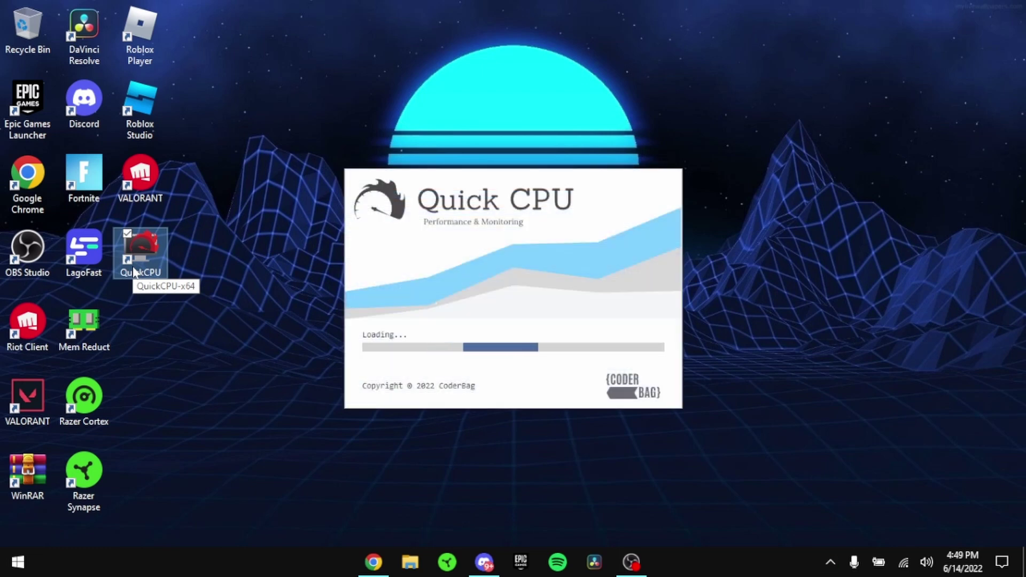
click(248, 283)
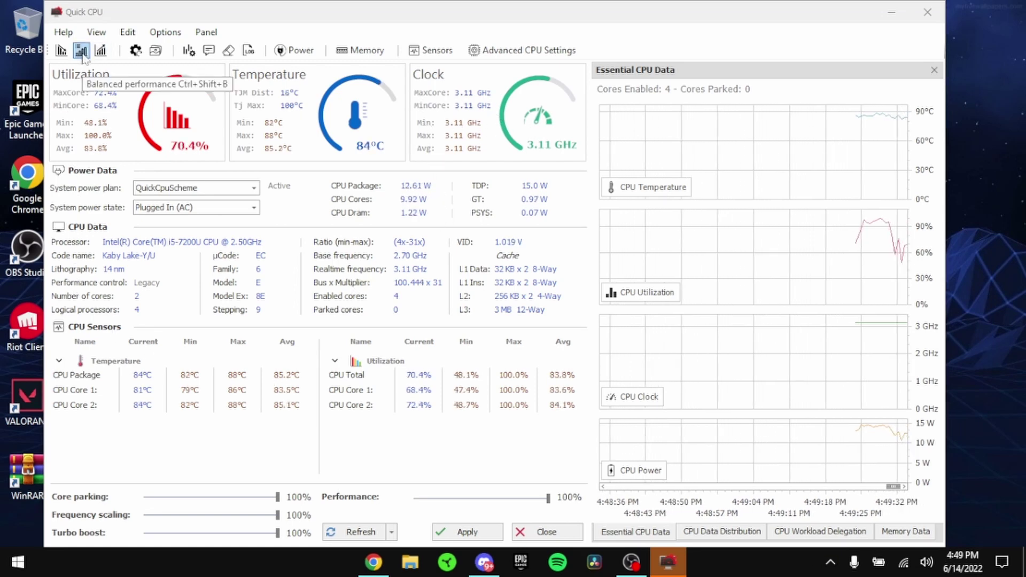
click(100, 52)
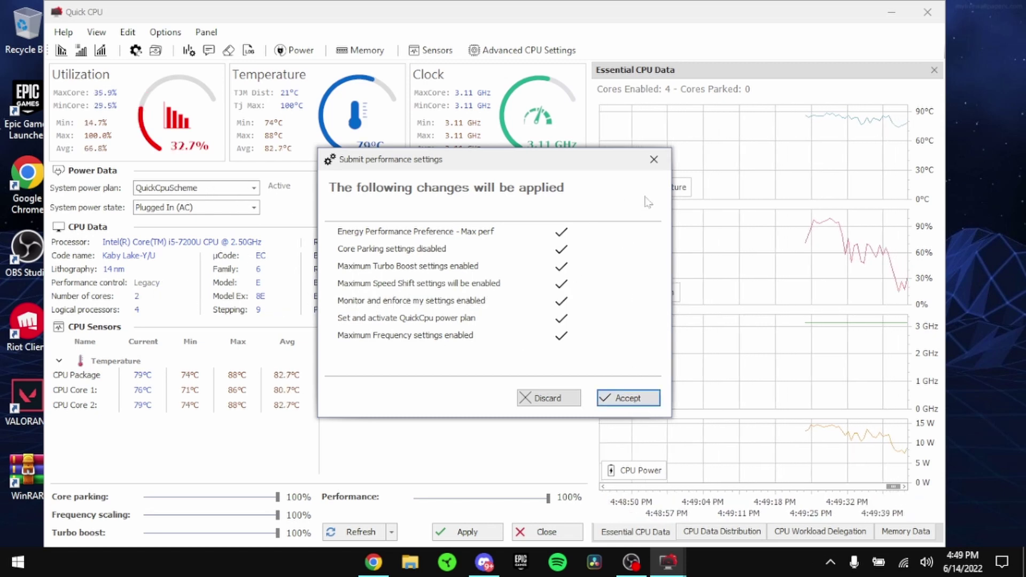
click(657, 160)
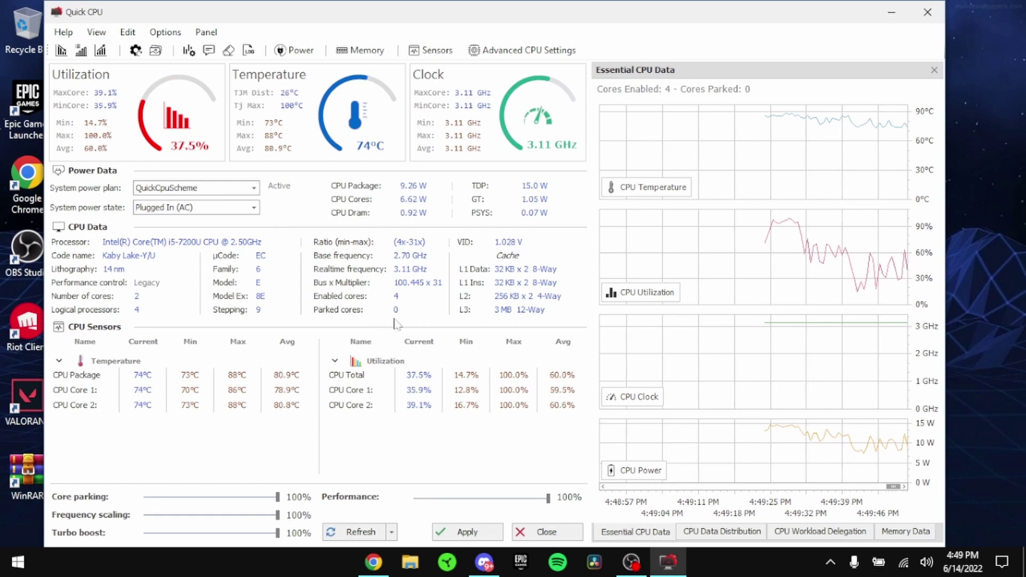
- Apply Quick CPU's settings with core parking, frequency scaling, turbo boost and performance at 100%, and close the program
click(449, 529)
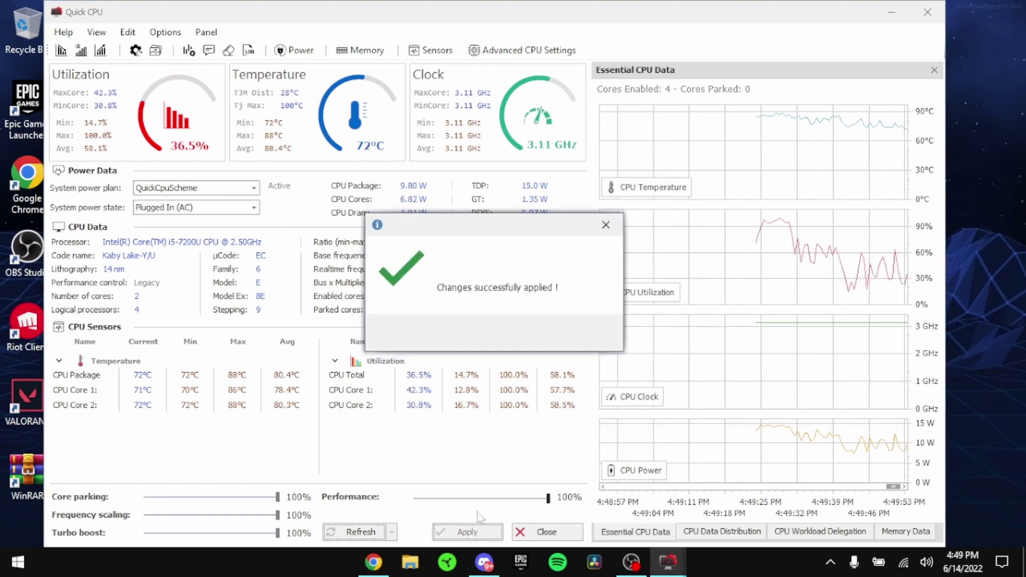
click(583, 330)
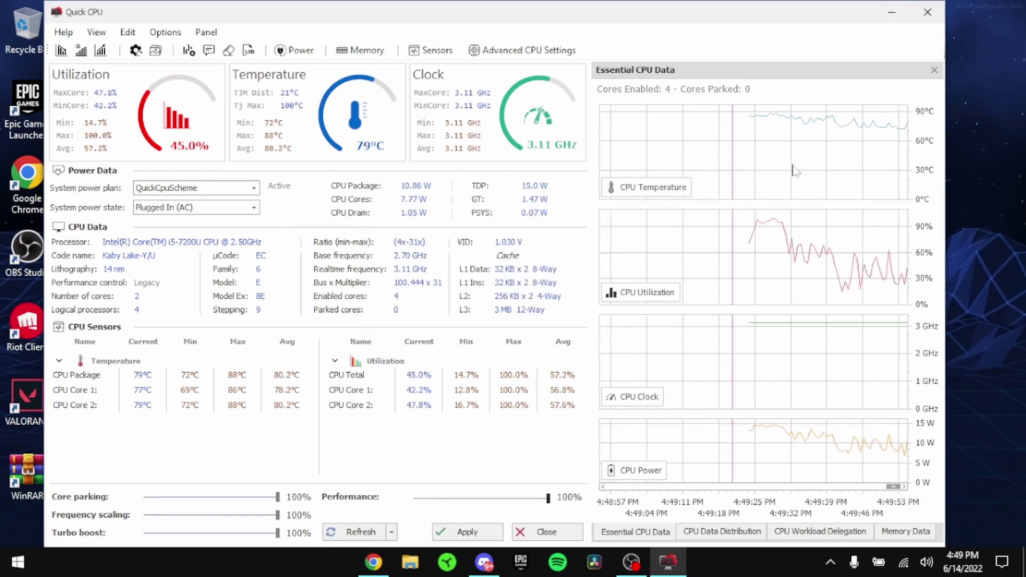
click(927, 12)
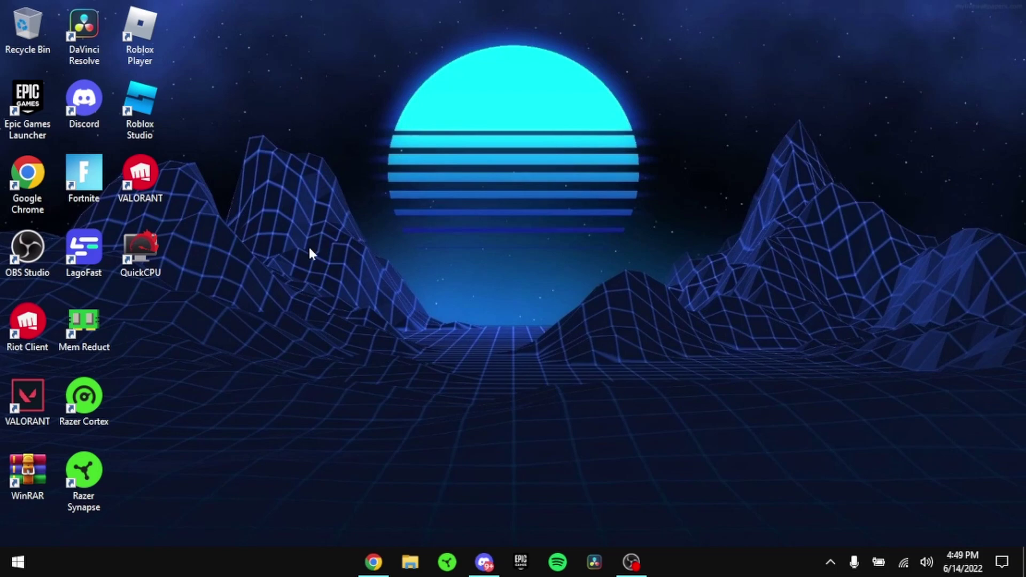
- Switch to Chrome and look at the ThrottleStop 9.4.6 Beta and 9.4 downloads on the TechPowerUp page
click(374, 561)
click(267, 12)
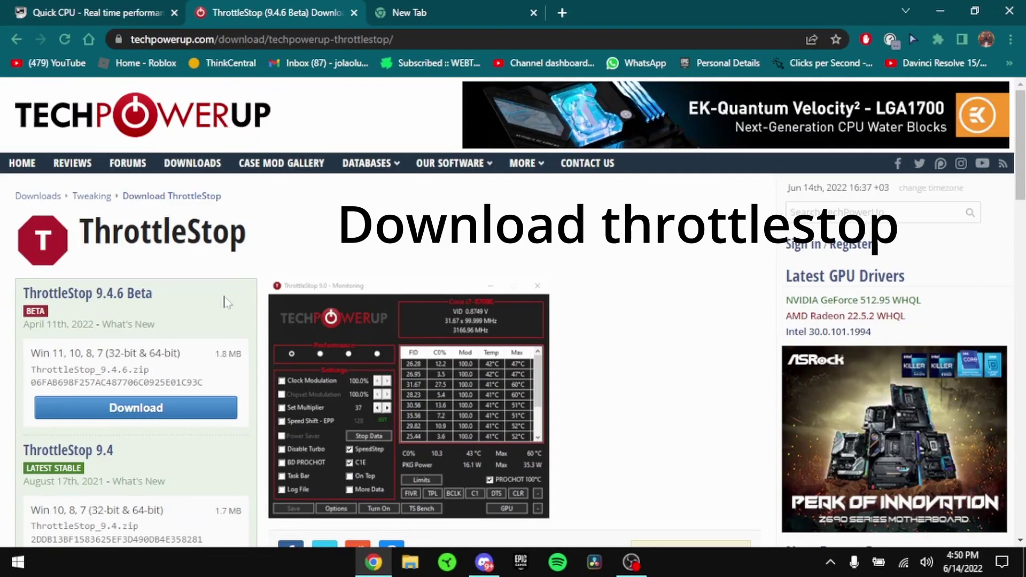
scroll(107, 342, down, 1)
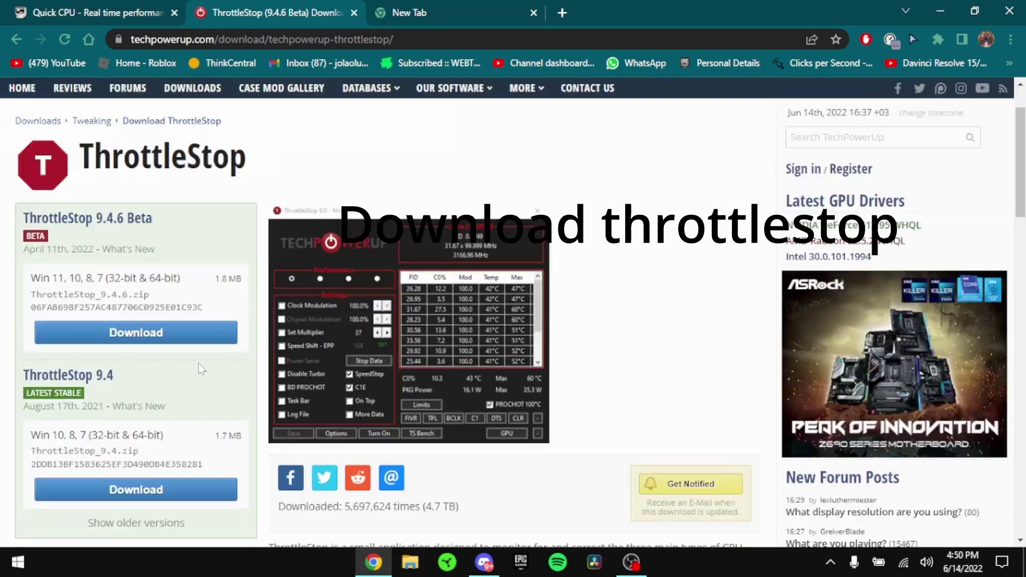
- Open the ThrottleStop_9.4.6 archive from the Documents folder, run ThrottleStop.exe, and accept its risk notice
click(410, 565)
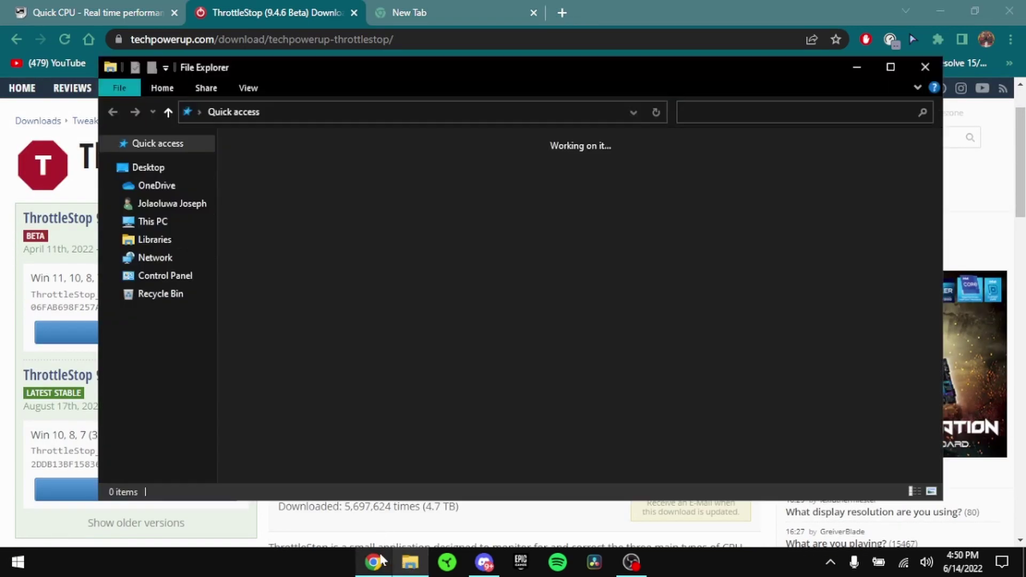
click(169, 420)
double_click(294, 191)
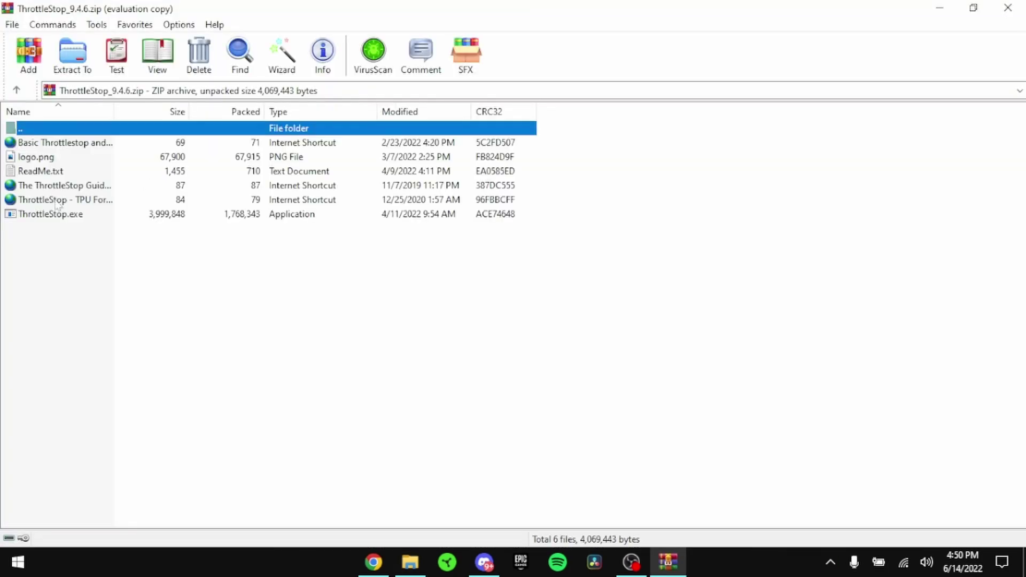
click(39, 216)
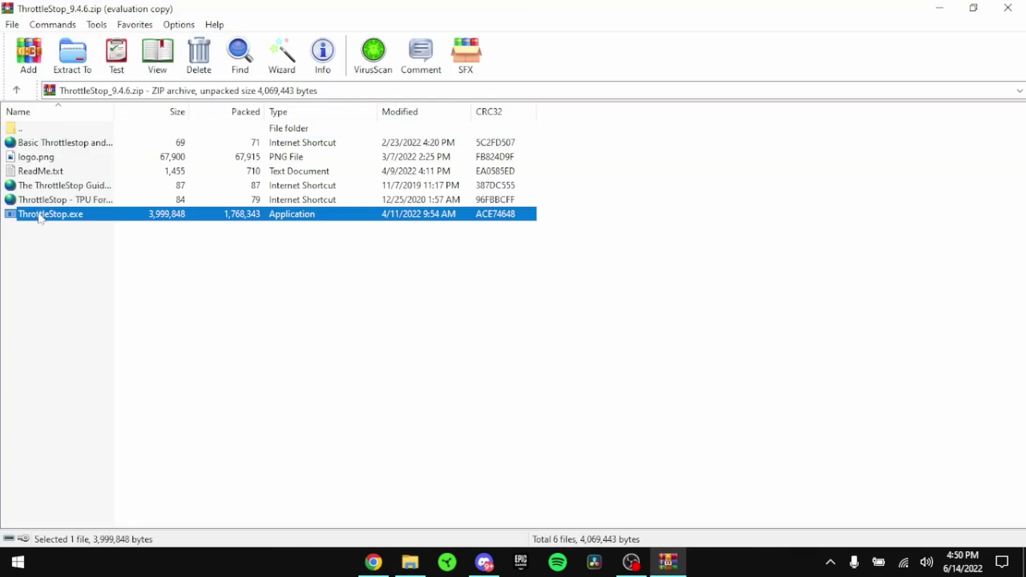
double_click(73, 217)
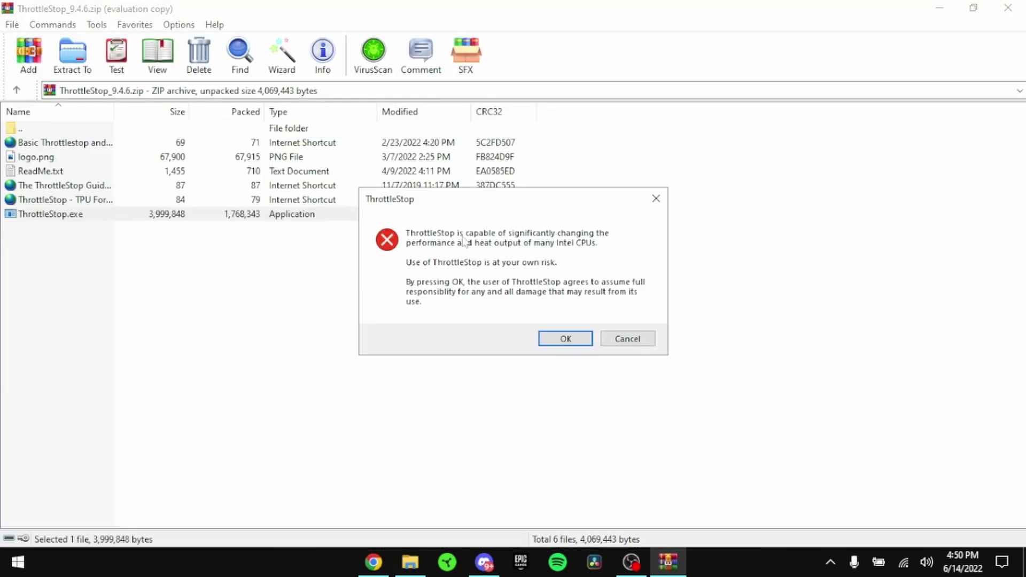
click(556, 341)
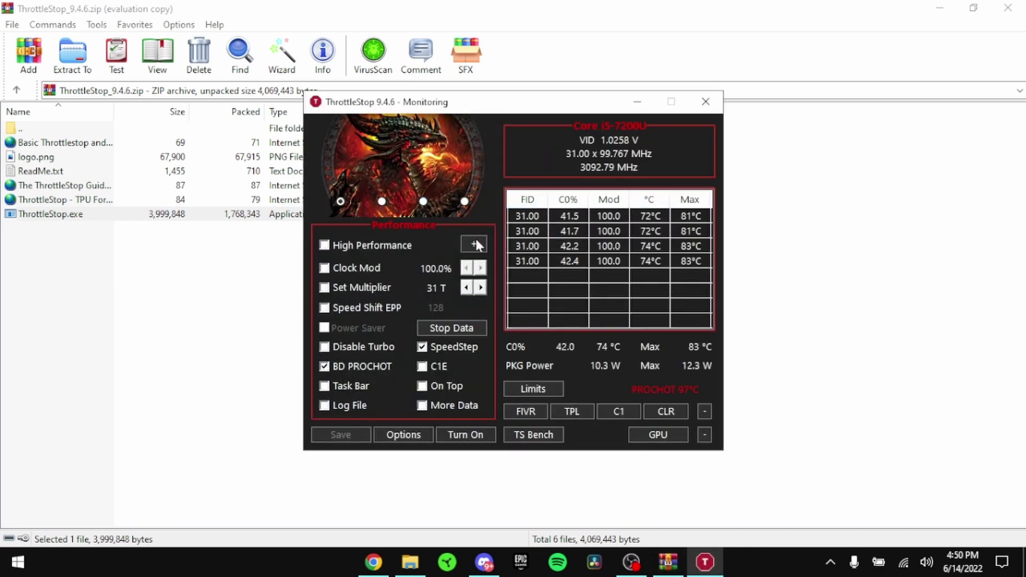
- Enable the QuickCpuScheme power plan for ThrottleStop's Game profile, save it, minimize ThrottleStop and close the archive
click(477, 245)
click(492, 338)
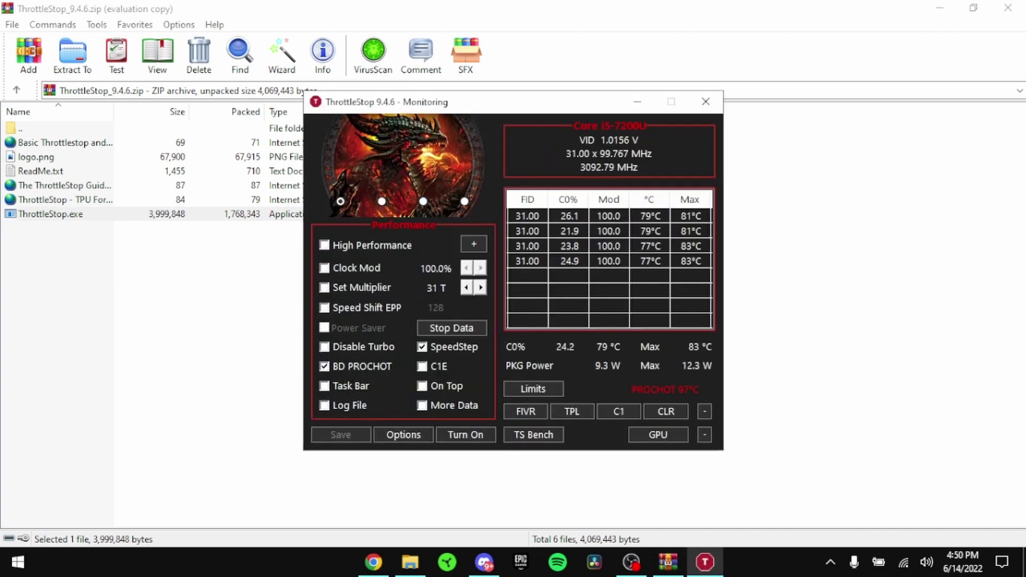
click(382, 202)
click(324, 244)
click(390, 245)
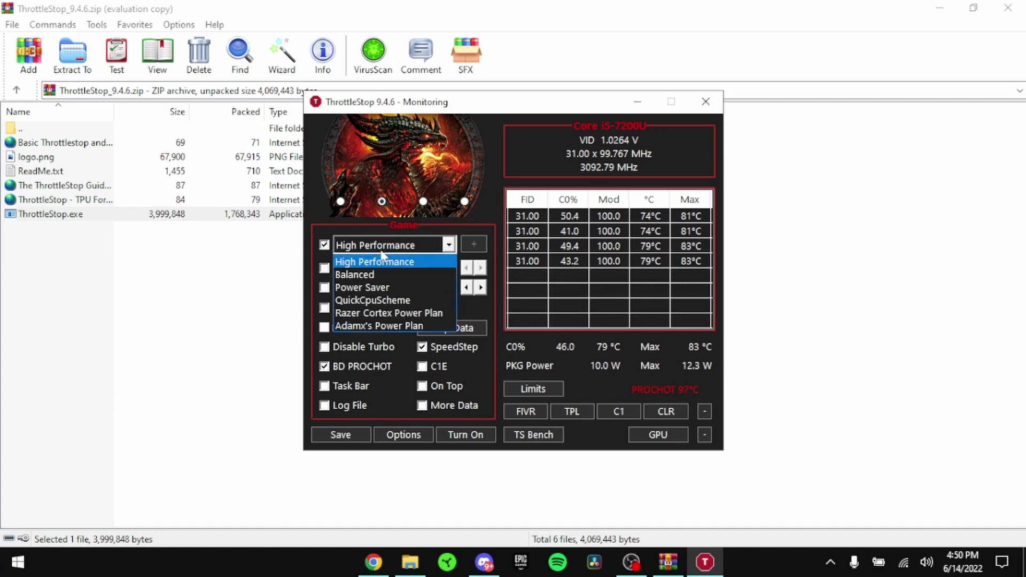
click(372, 301)
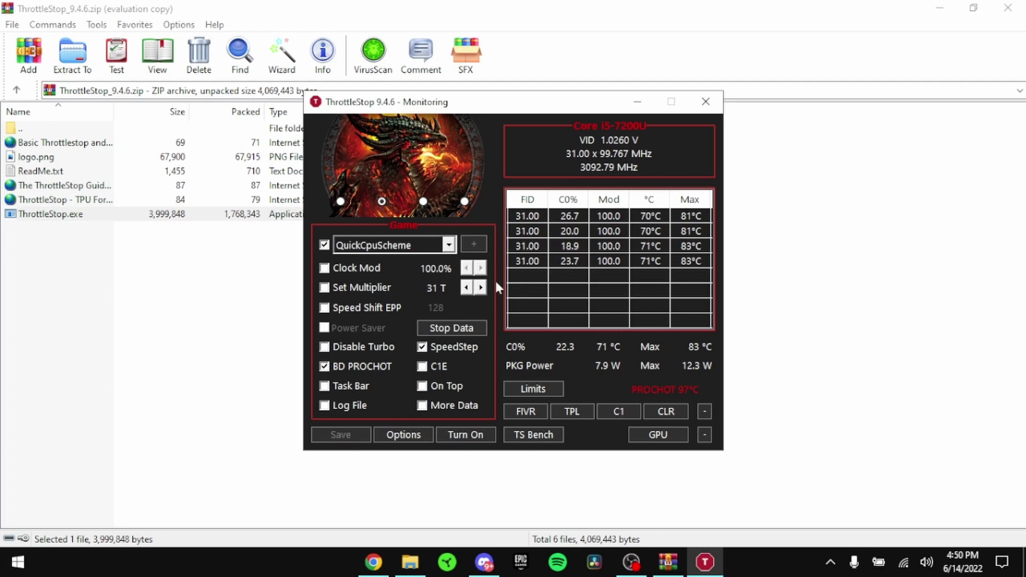
click(637, 102)
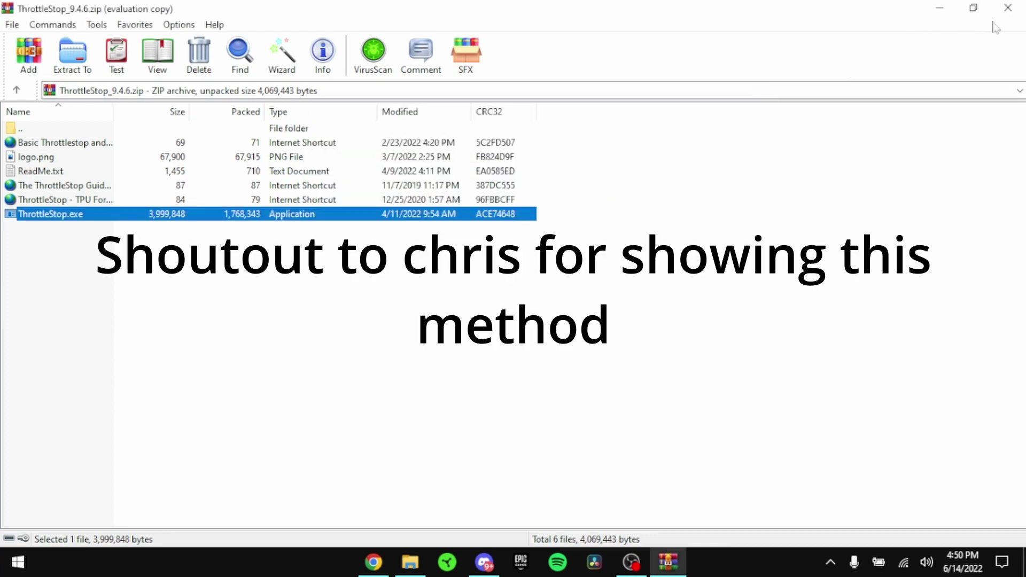
click(1007, 8)
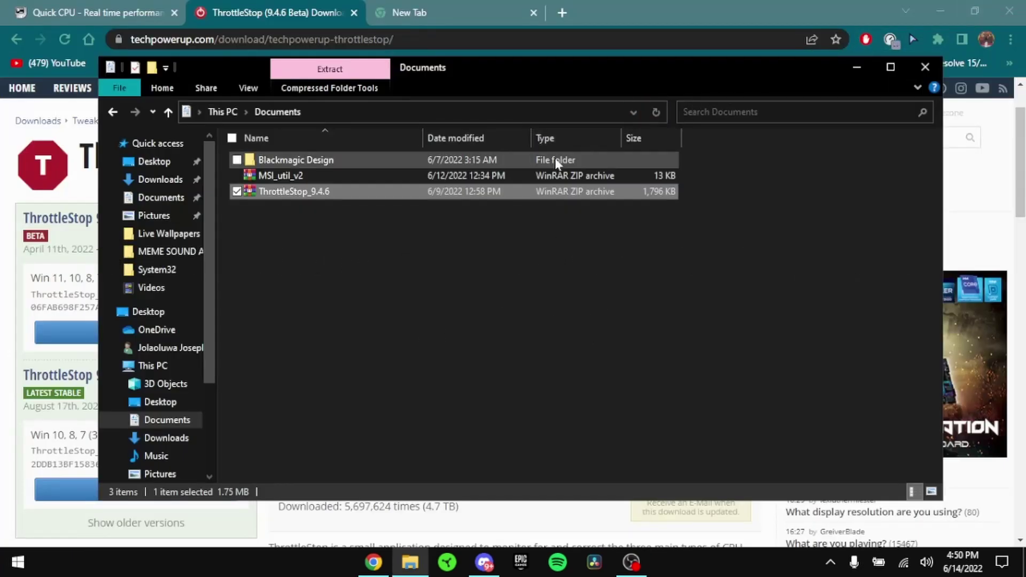
- Open the MSI_util_v2 archive from the Documents folder and run the MSI mode utility inside it
double_click(281, 176)
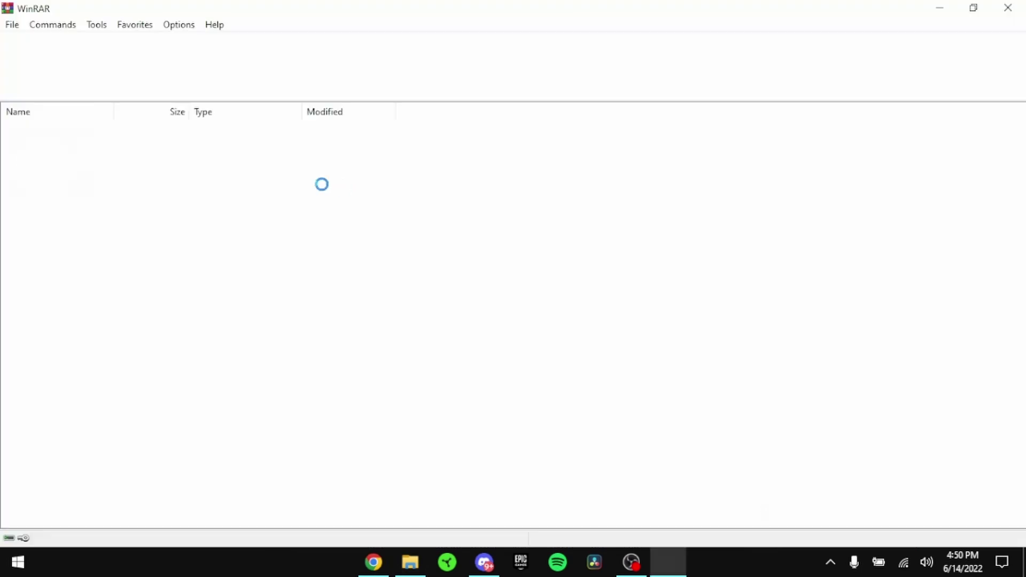
click(97, 150)
double_click(97, 150)
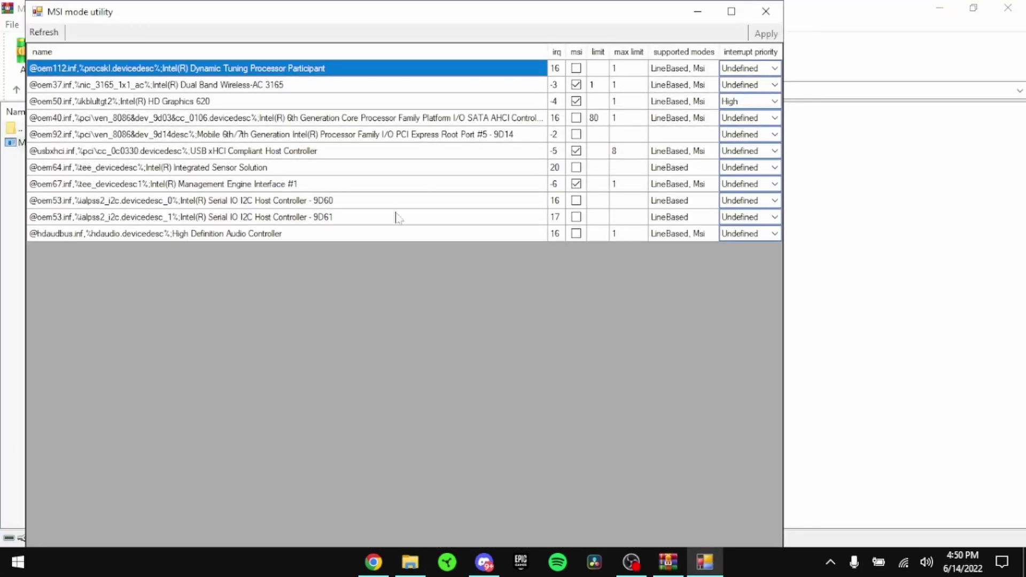
- Set the interrupt priority of Intel(R) HD Graphics 620 to High with its msi option enabled, and close the utility
click(190, 103)
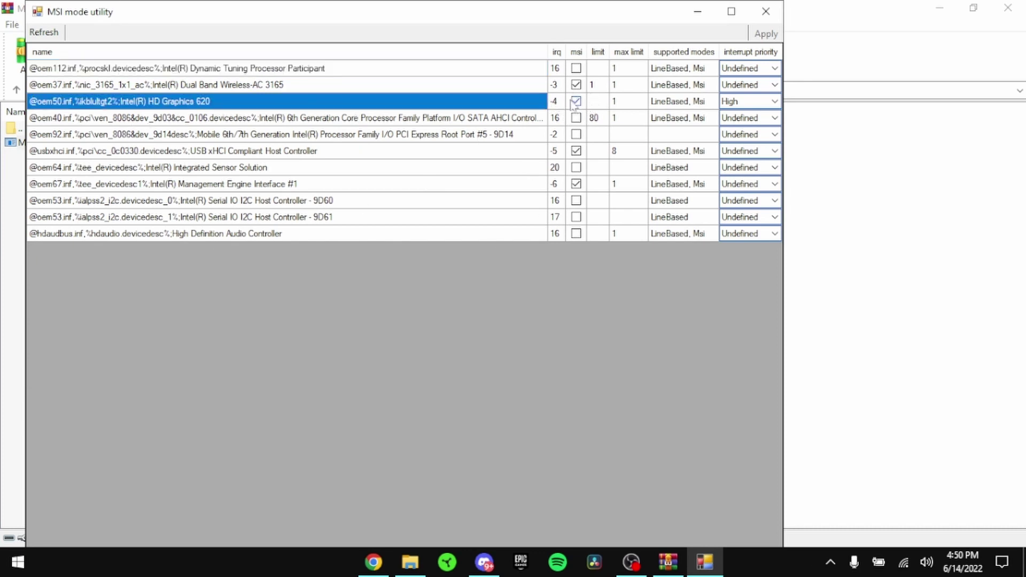
click(748, 102)
click(744, 147)
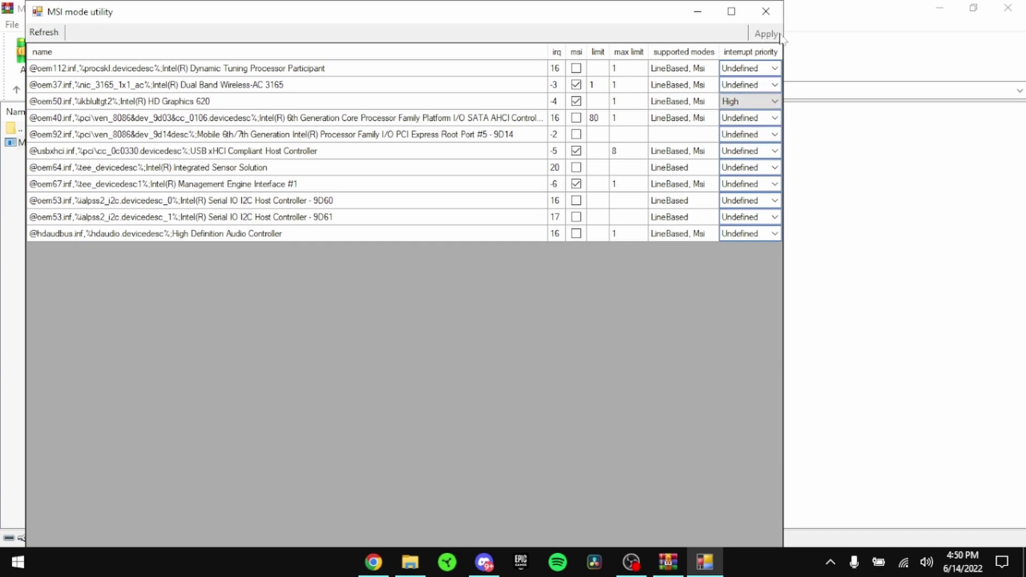
click(771, 20)
- Close the MSI_util_v2 archive and the Documents window, and minimize Chrome to show the desktop
click(1009, 7)
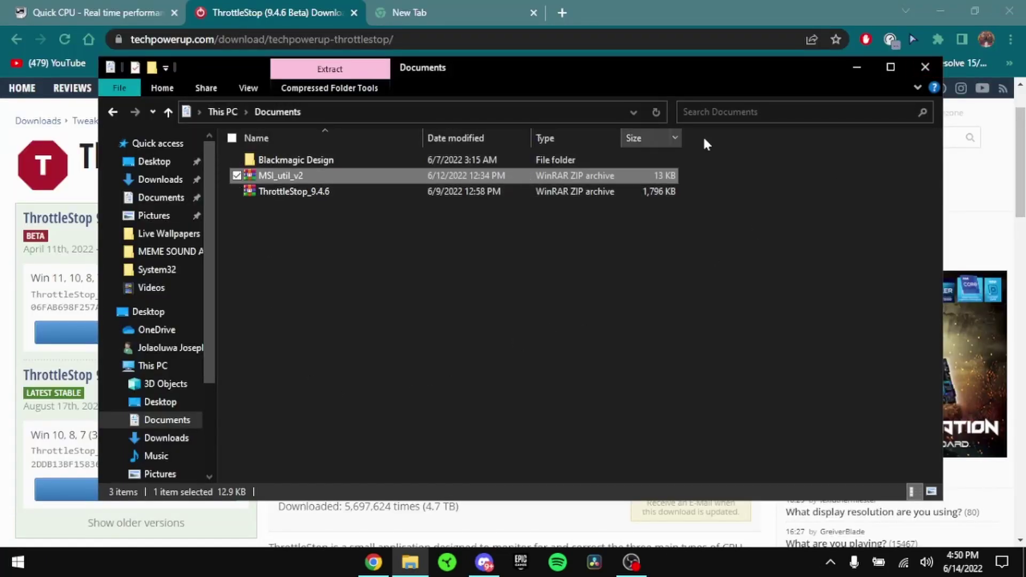
click(924, 68)
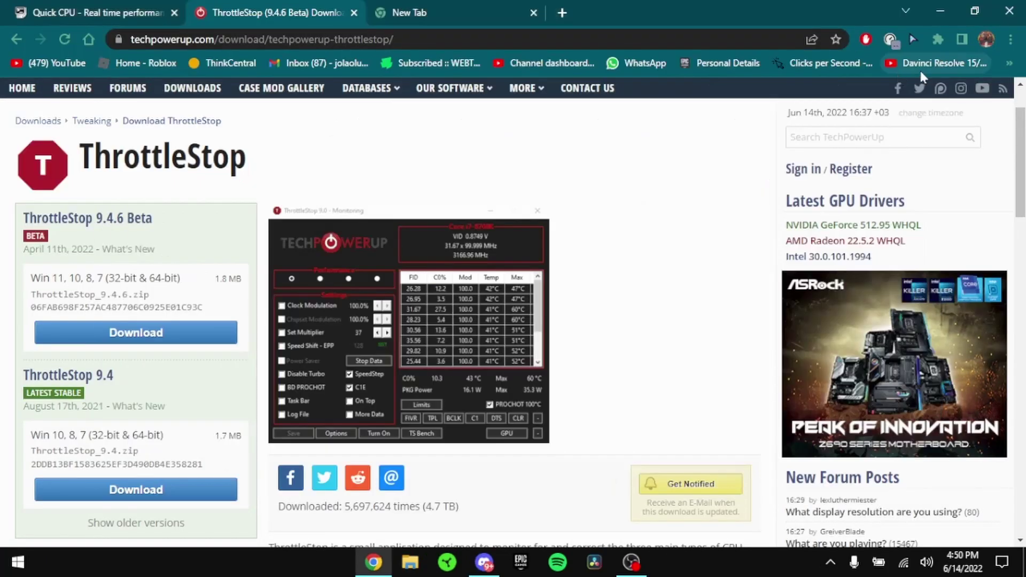
click(526, 20)
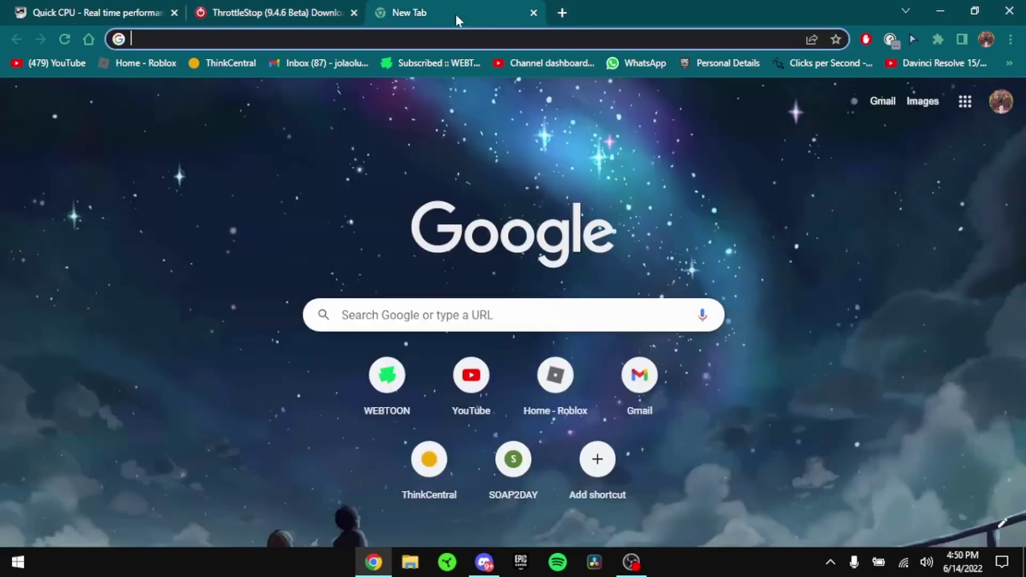
click(940, 11)
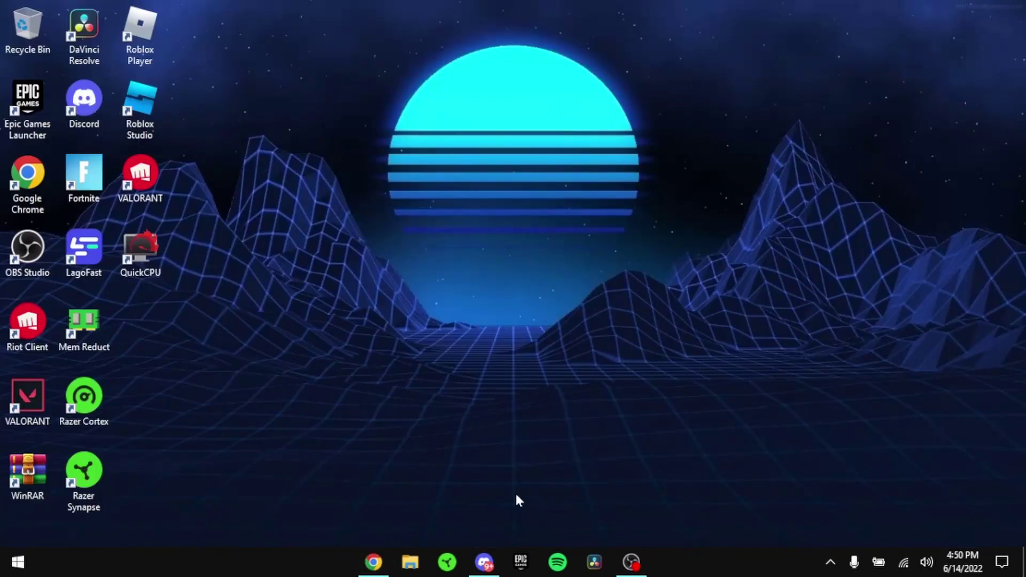
- Open Razer Cortex from the hidden background programs and dismiss the Razer pop-up covering its game library
click(830, 562)
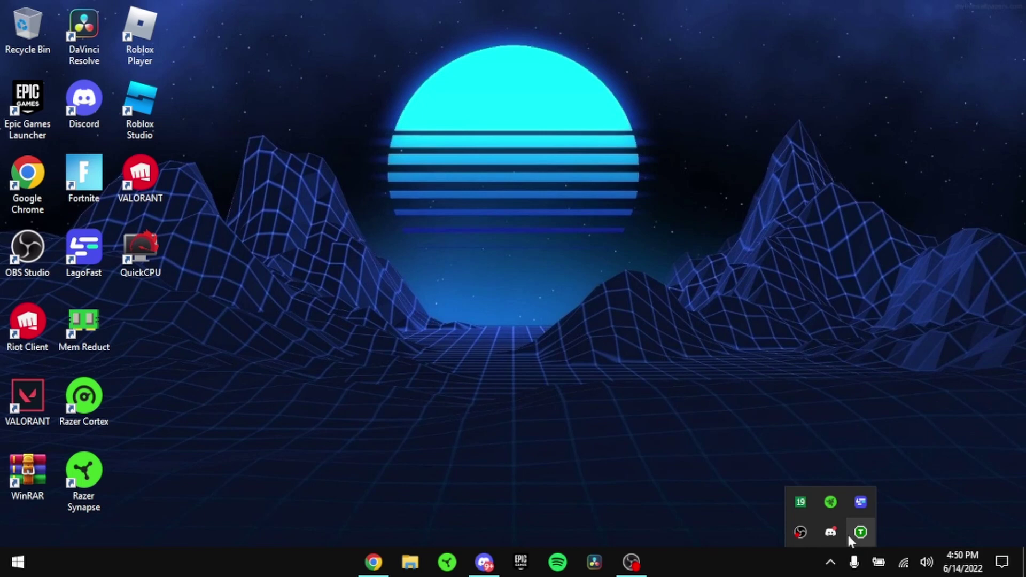
click(825, 509)
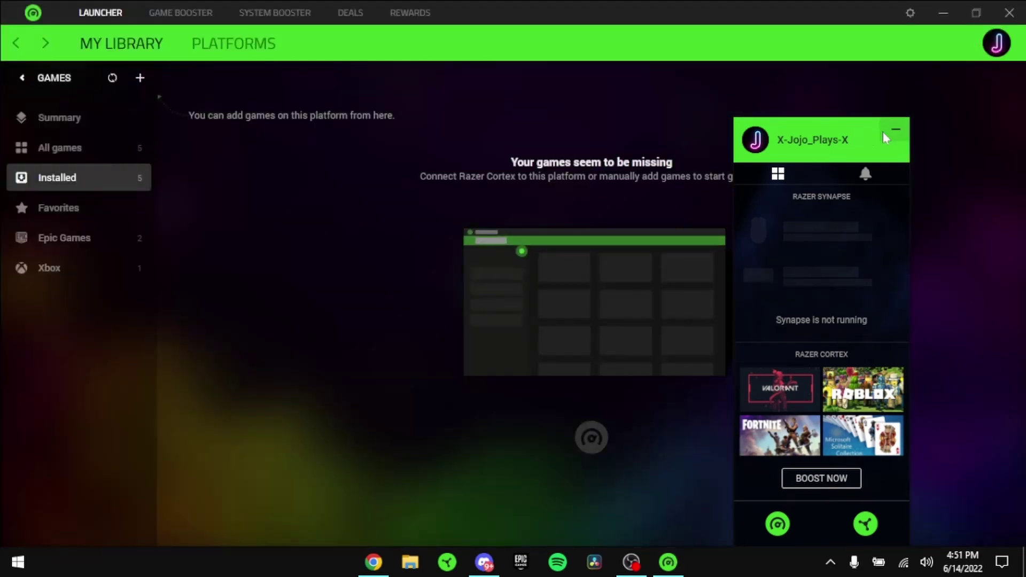
click(888, 131)
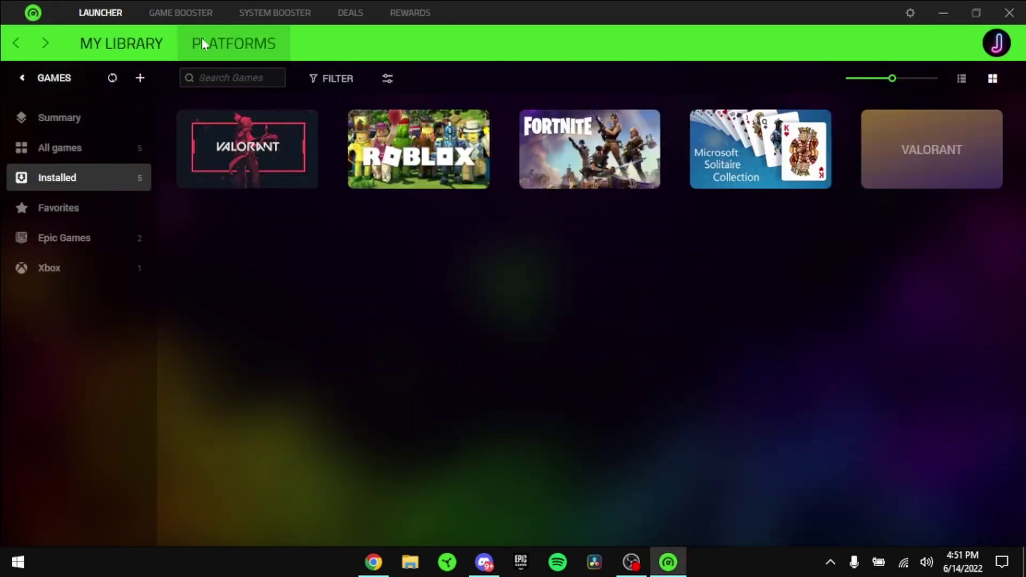
- Review the specials, processes and services selected for optimization in the Game Booster, and dismiss the advertisement covering the list
click(183, 16)
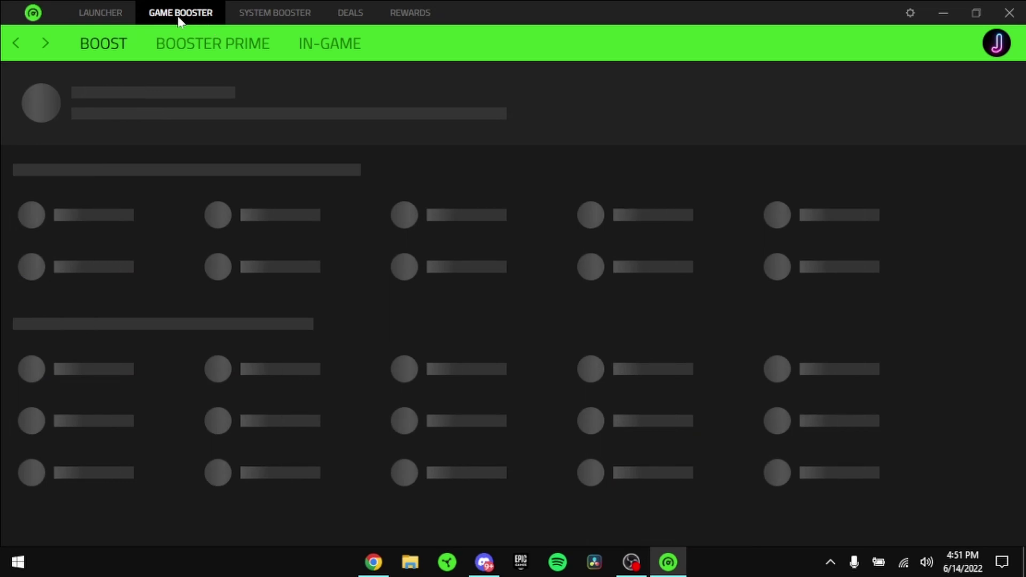
scroll(359, 194, down, 2)
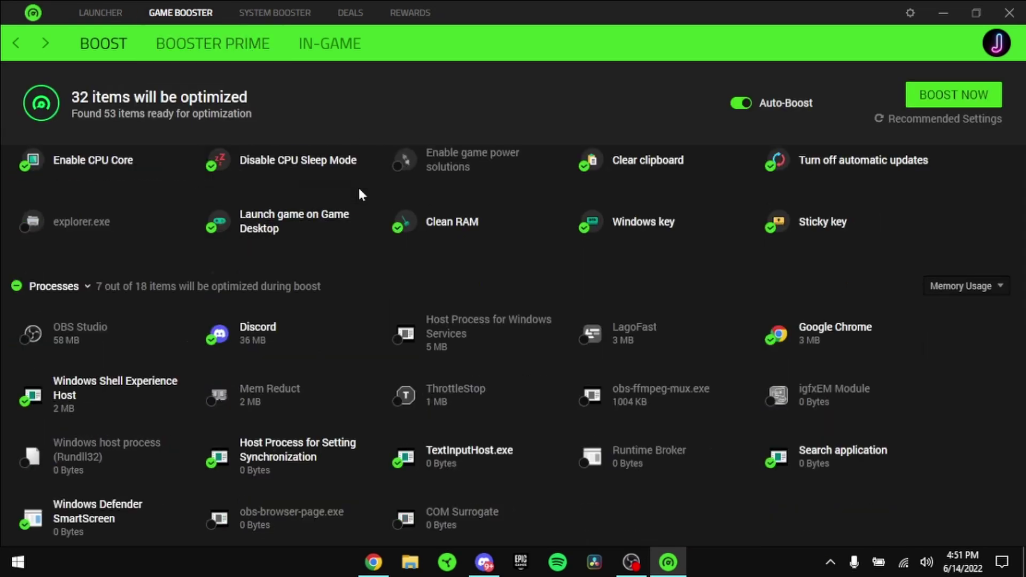
scroll(361, 193, down, 5)
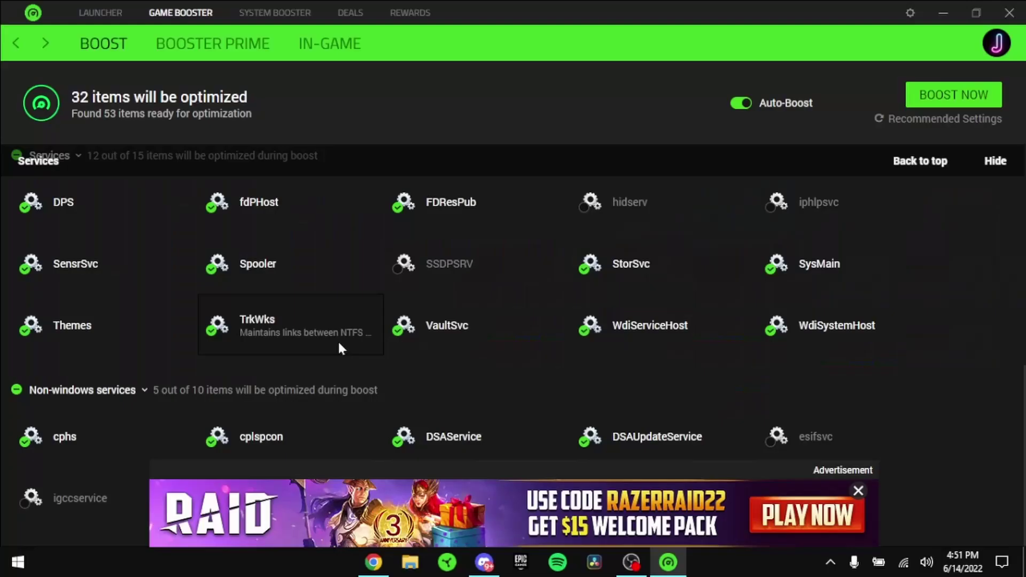
click(858, 490)
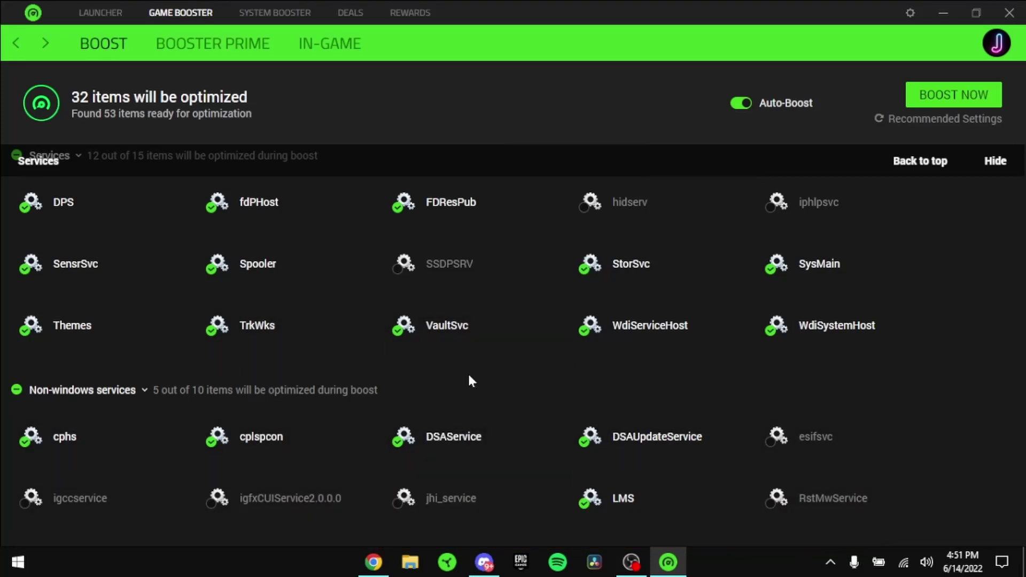
scroll(343, 518, up, 6)
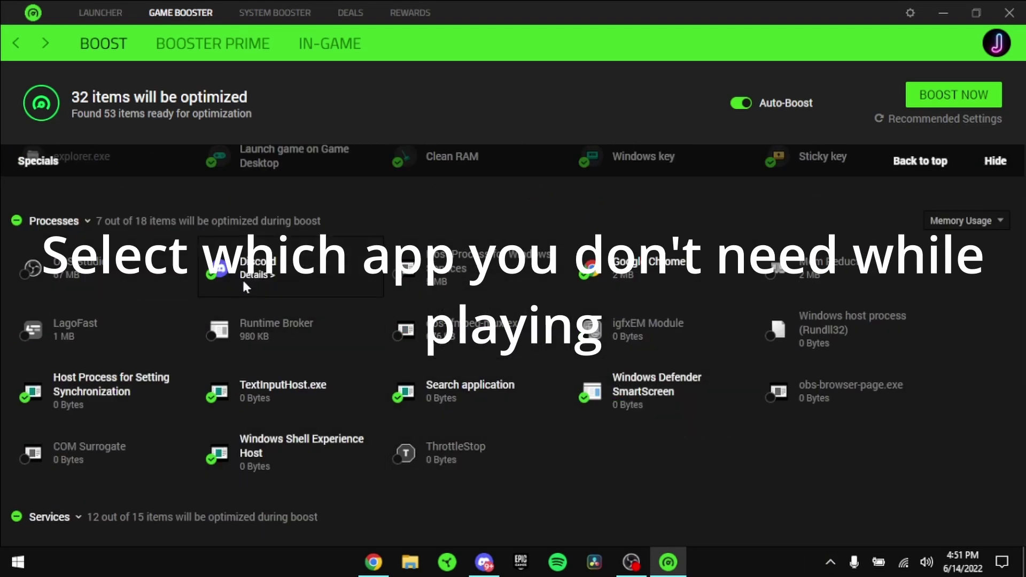
mouse_move(262, 278)
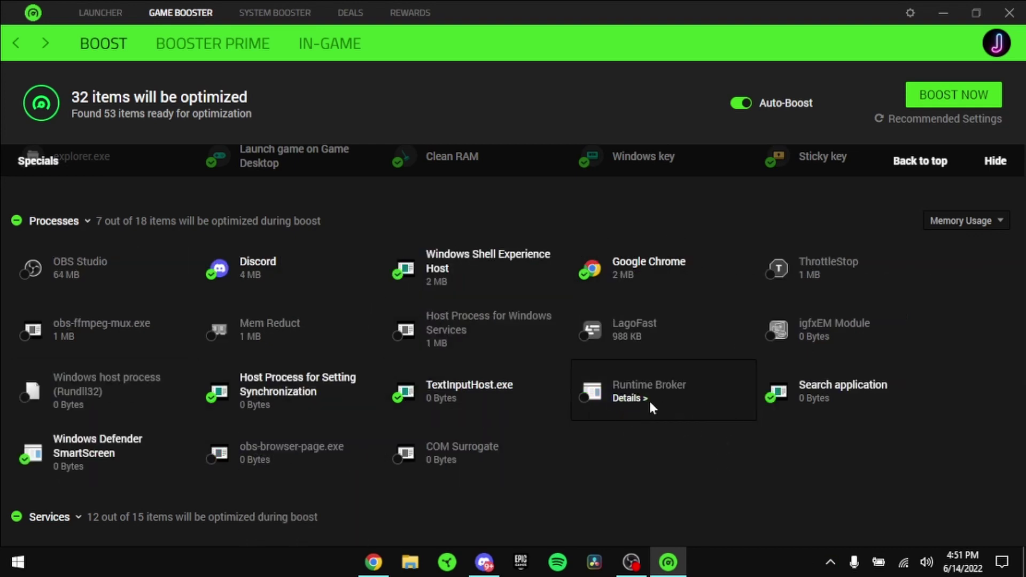
scroll(429, 284, up, 3)
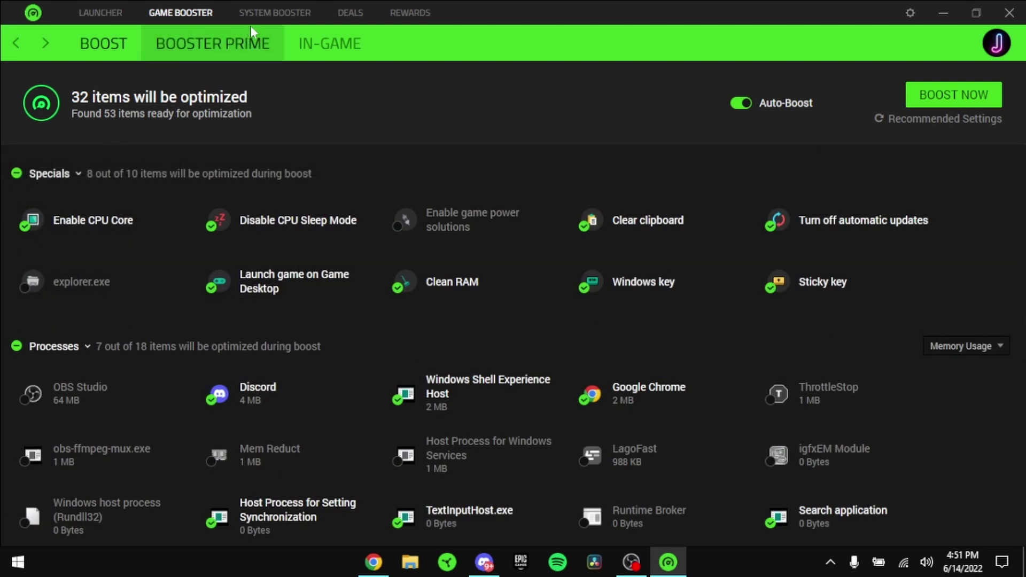
- Scan the computer with System Clean, clean all selected junk items, and finish the cleanup
click(271, 16)
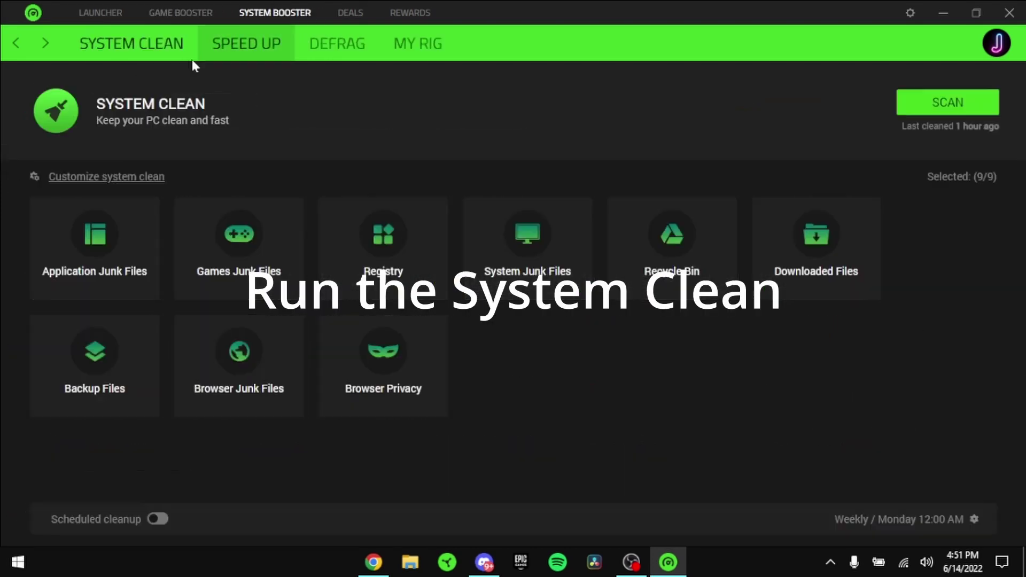
click(930, 102)
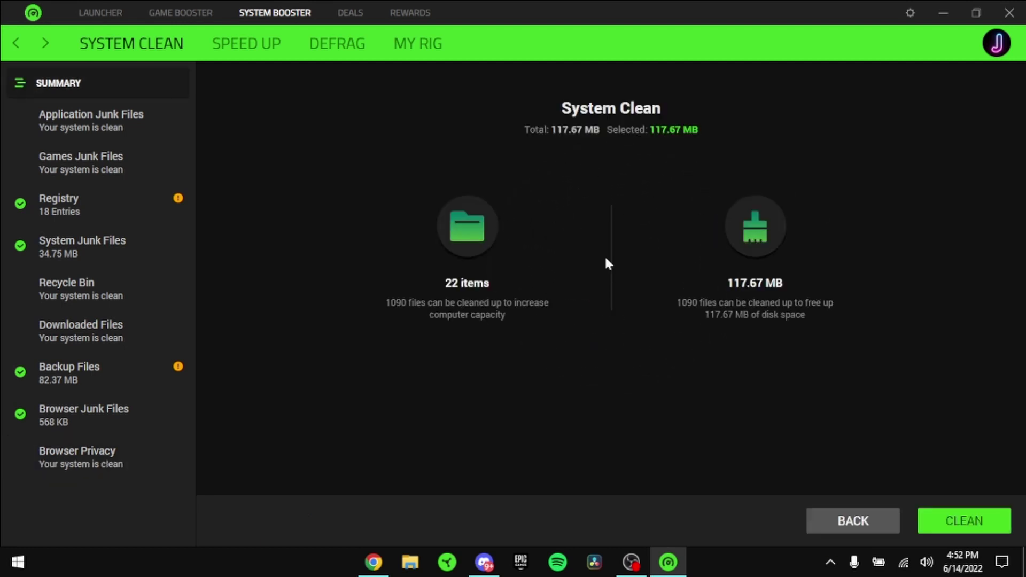
click(964, 521)
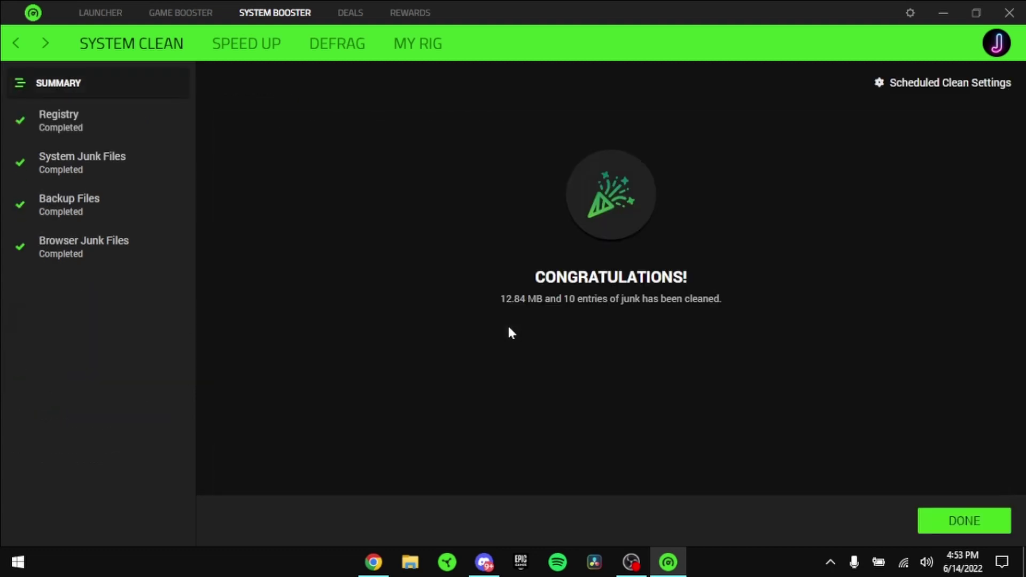
click(974, 529)
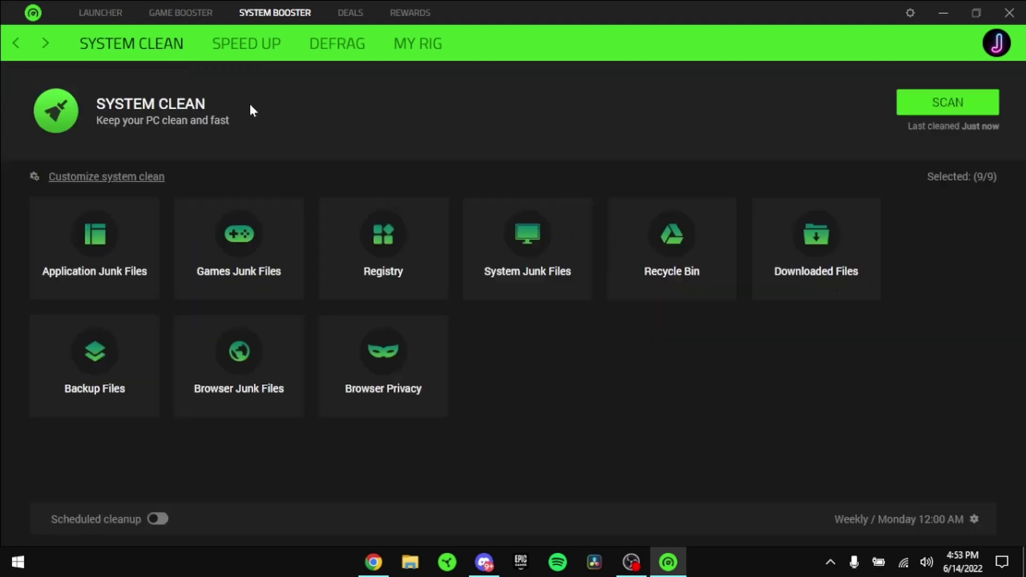
- Review the Speed Up list in the System Booster and optimize all of its selected items
click(230, 43)
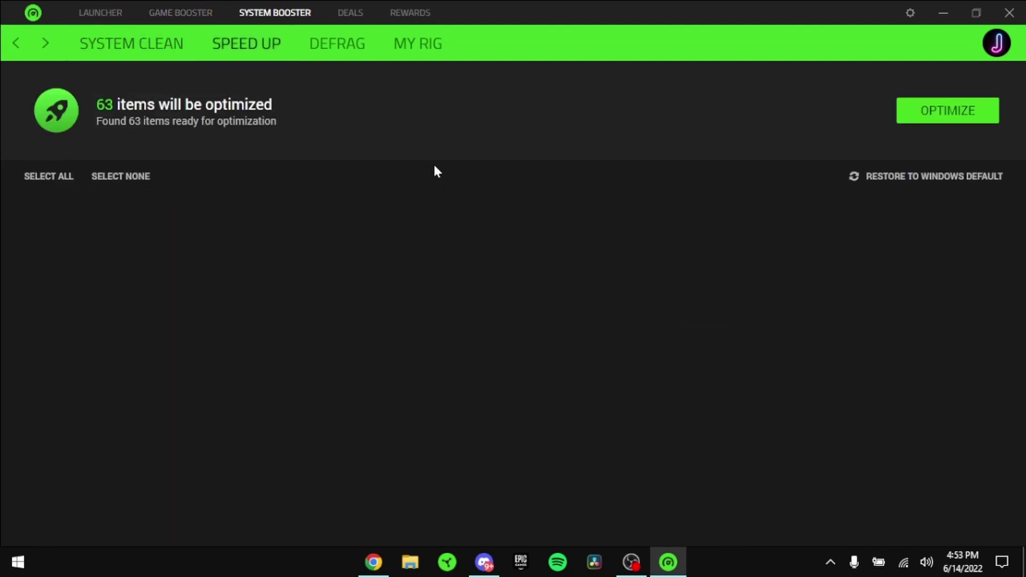
scroll(269, 296, down, 5)
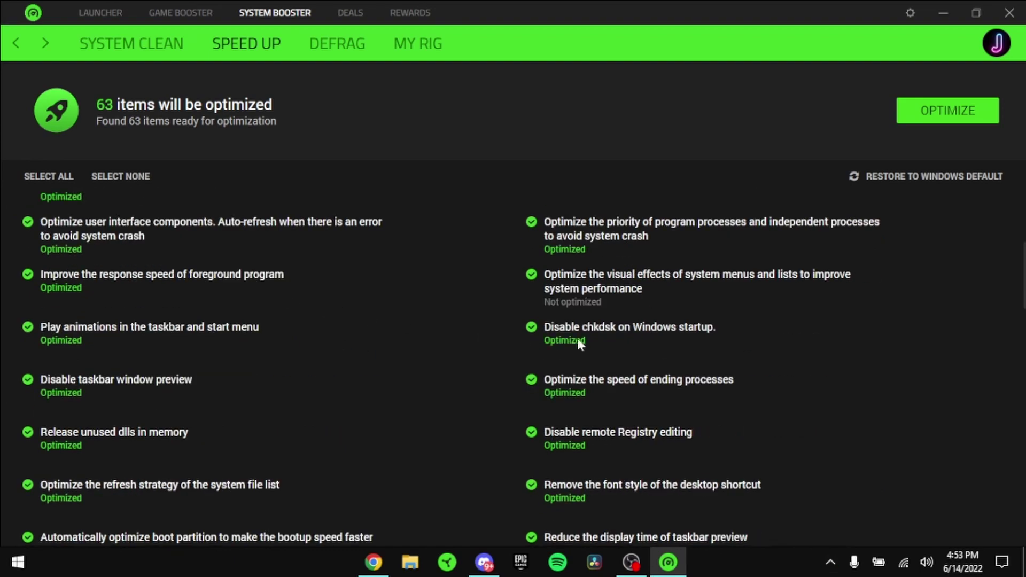
scroll(442, 310, down, 15)
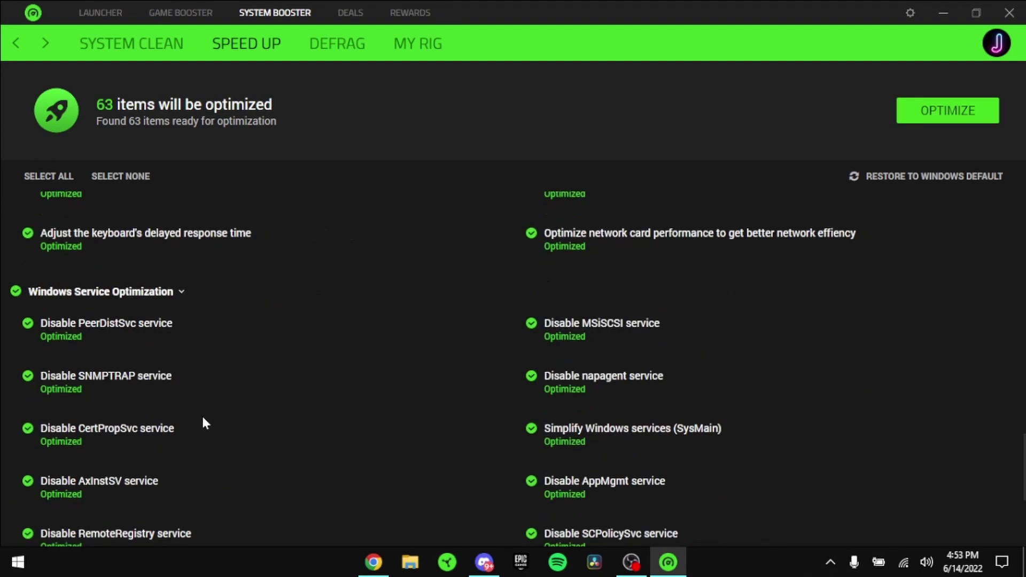
scroll(559, 366, down, 1)
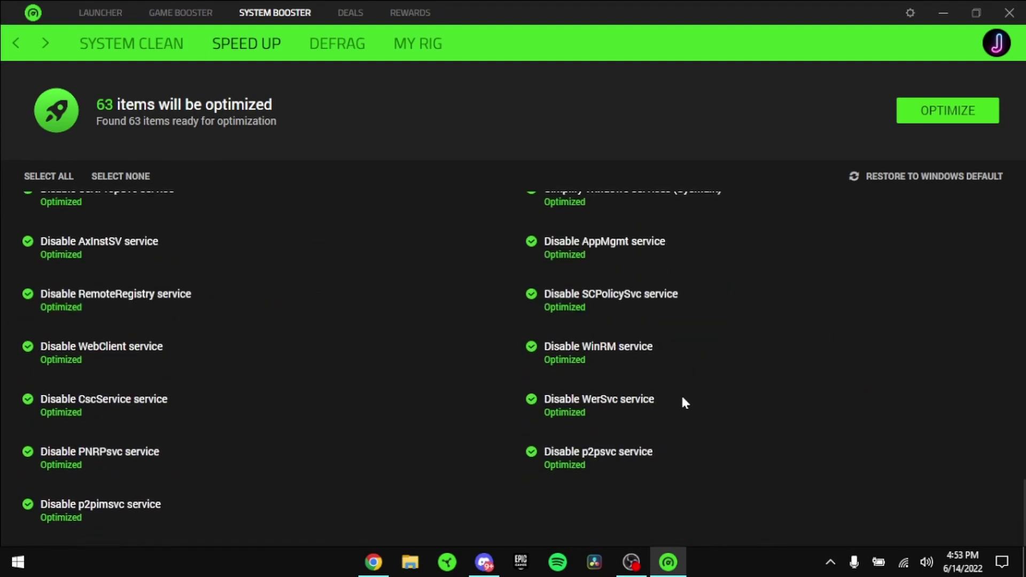
click(928, 113)
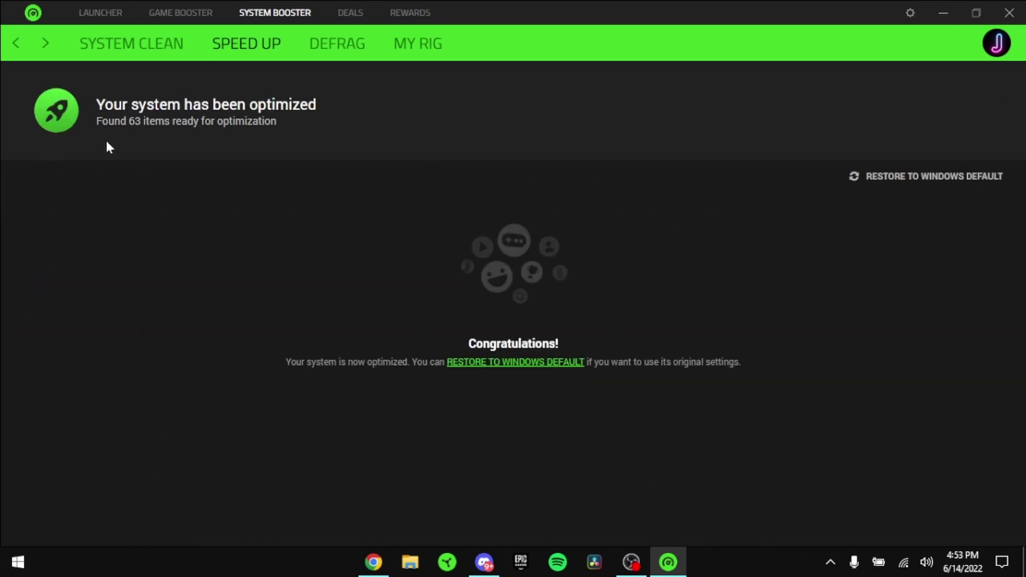
- Return to the game library, close Razer Cortex, and open LagoFast
click(104, 20)
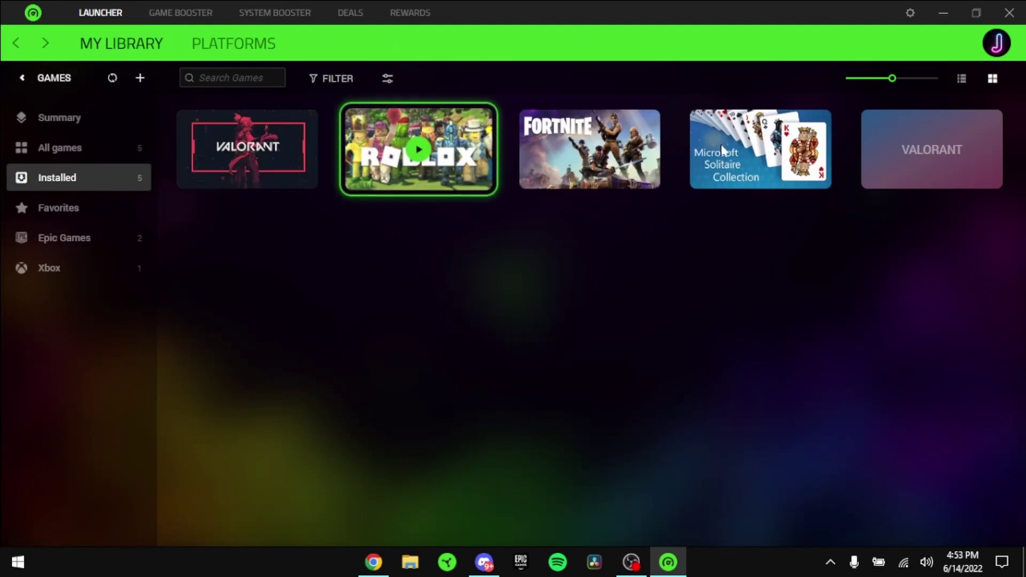
click(1009, 12)
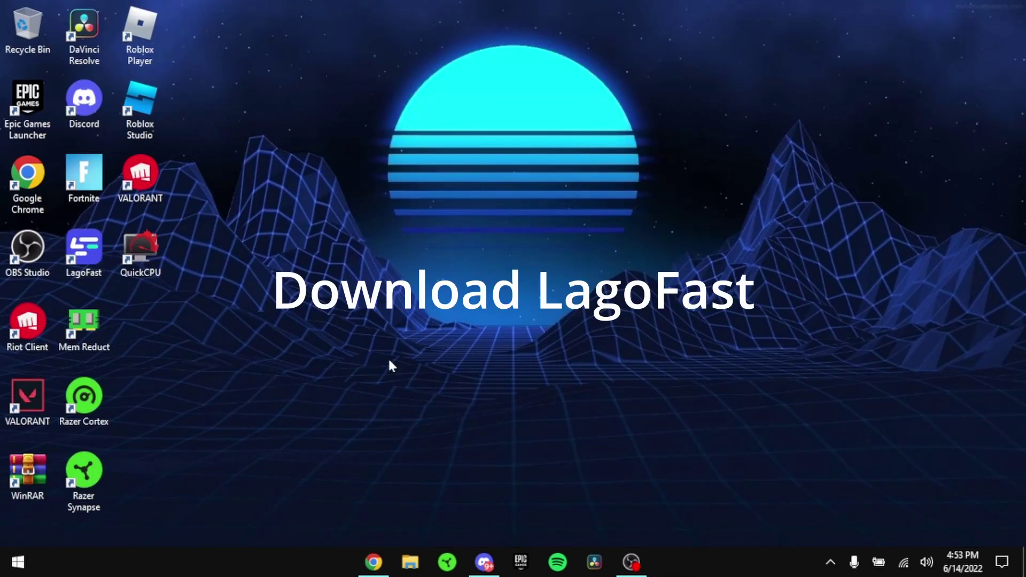
click(830, 561)
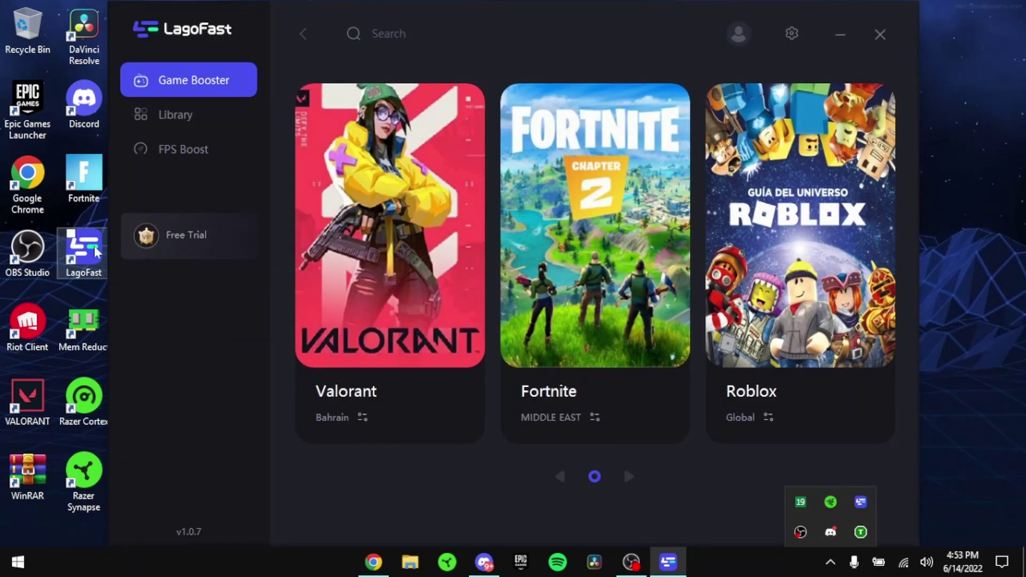
click(128, 256)
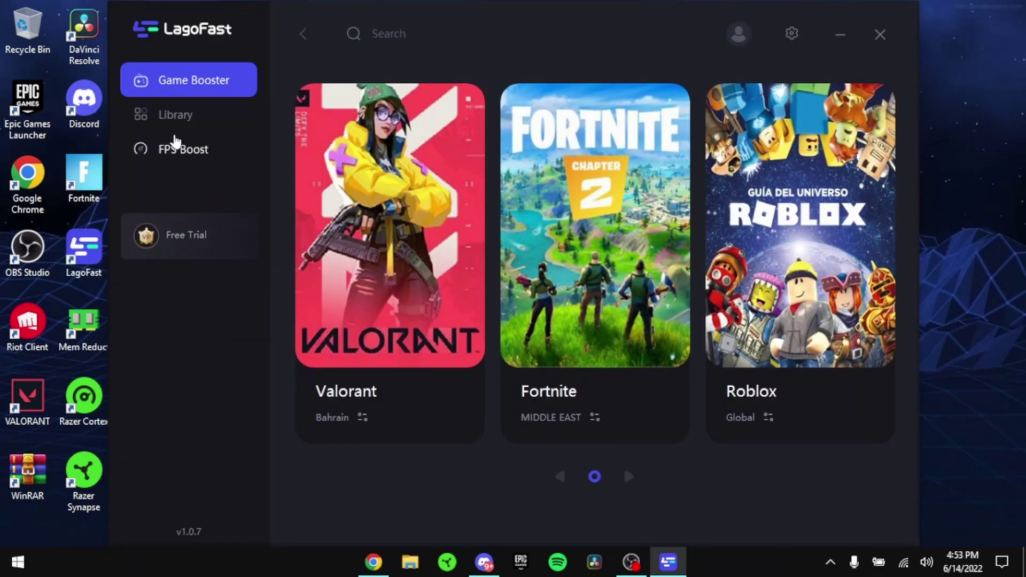
- Toggle Disable Dynamic Tick and HPET in LagoFast's FPS Boost settings twice, postponing the computer restart each time
click(171, 155)
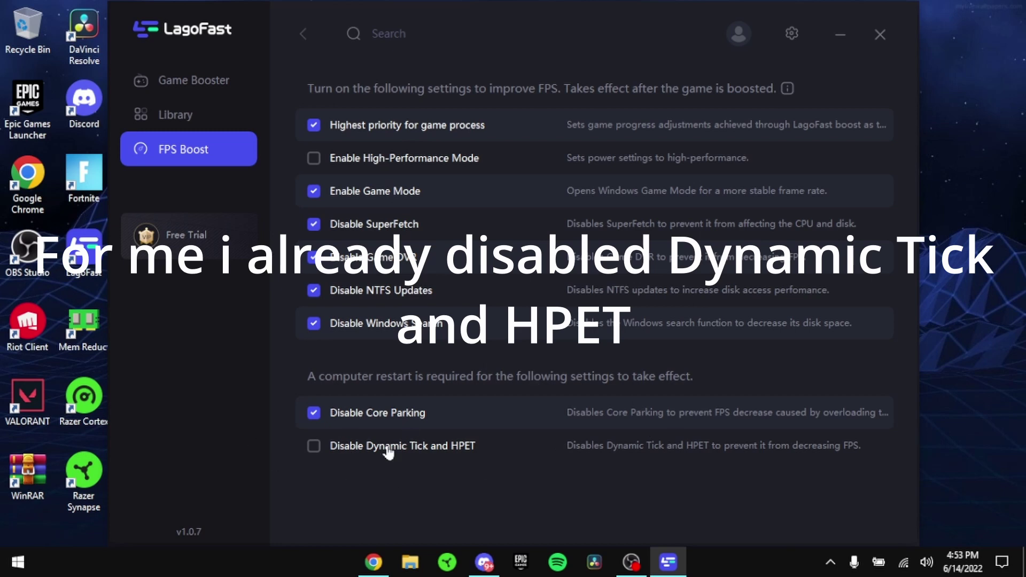
click(312, 447)
click(193, 84)
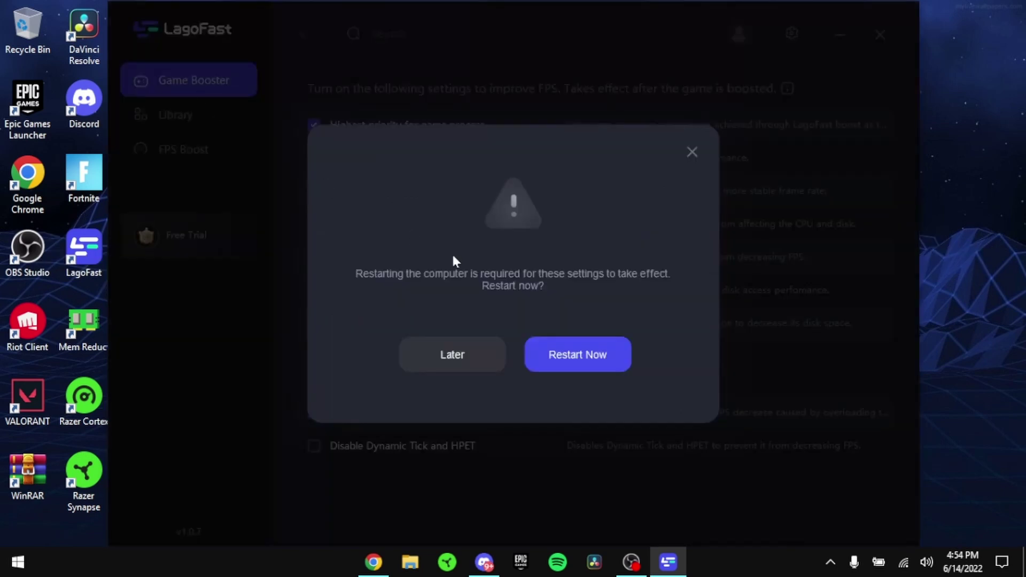
click(465, 355)
click(208, 149)
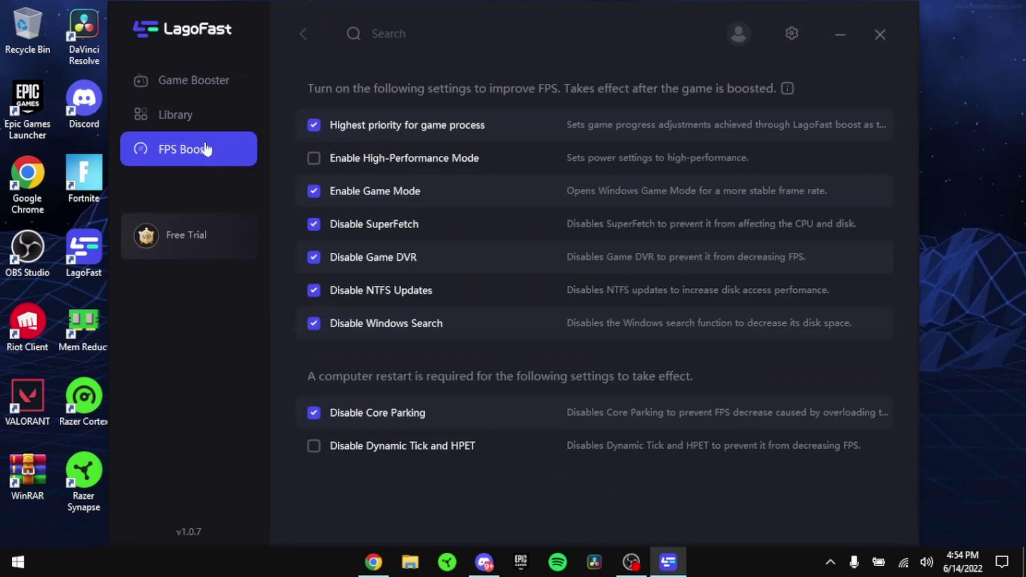
click(352, 447)
click(314, 446)
click(203, 88)
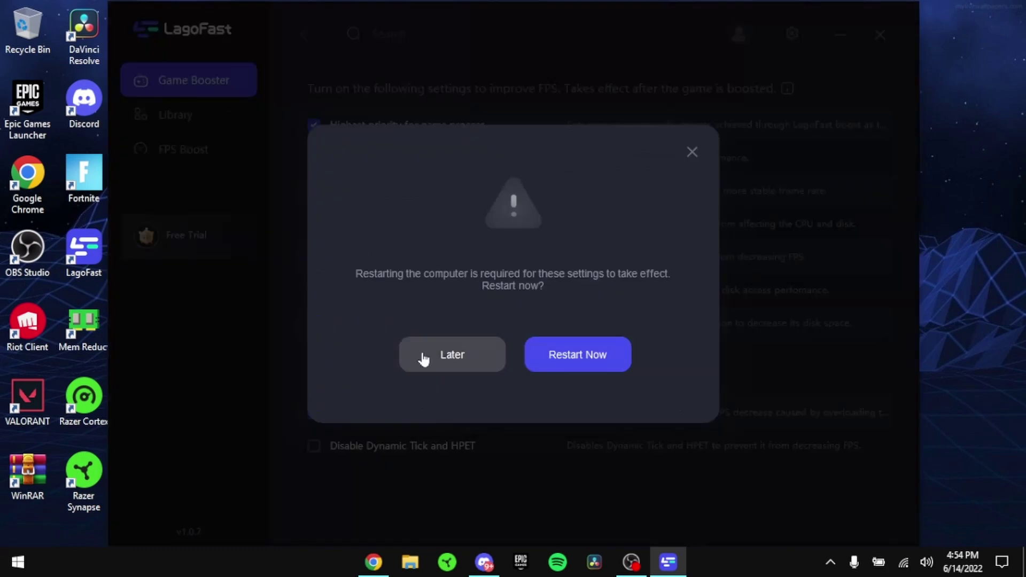
click(424, 358)
- Hide LagoFast in the system tray and open Services from the Windows Administrative Tools
click(880, 35)
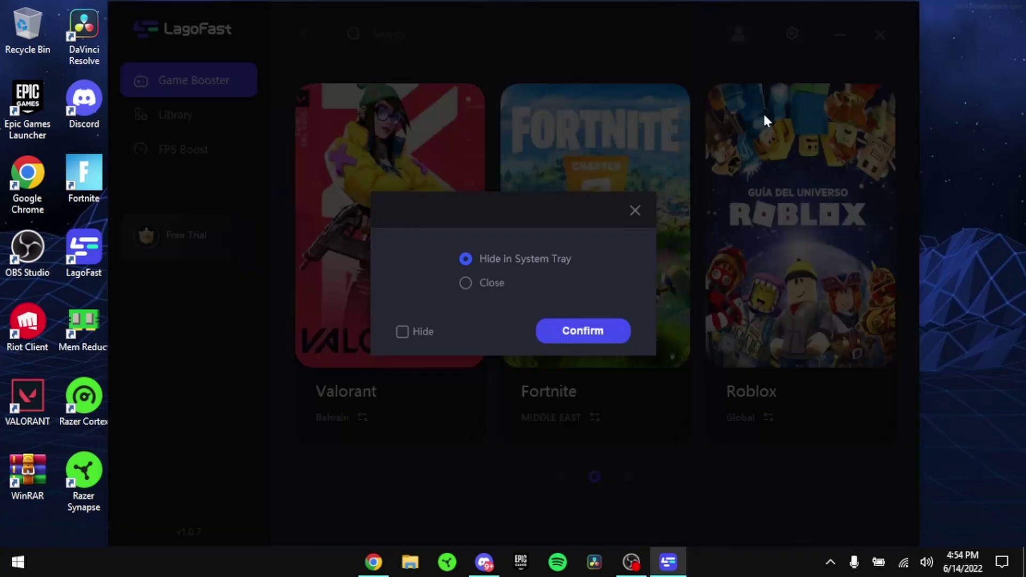
click(570, 328)
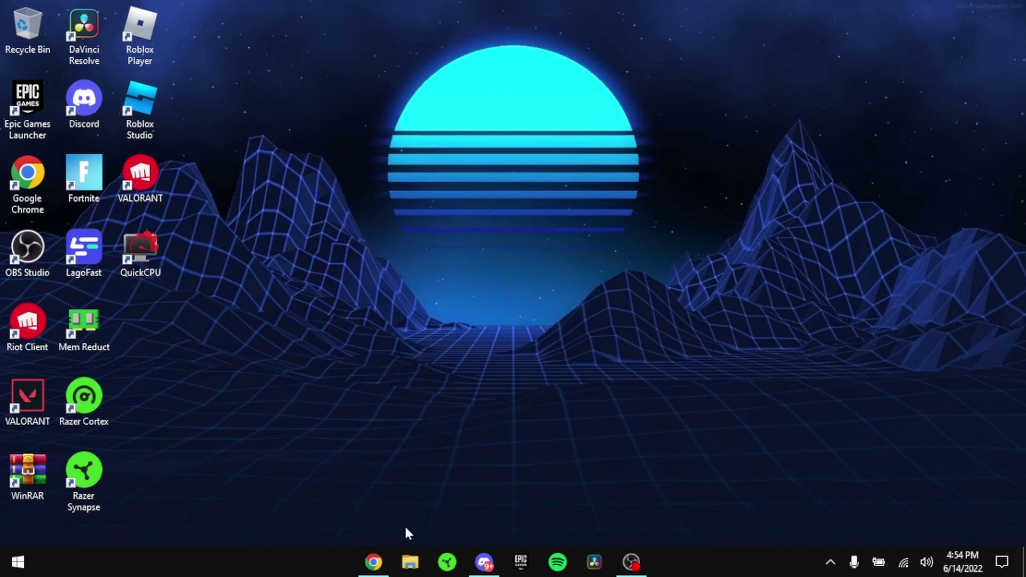
click(17, 562)
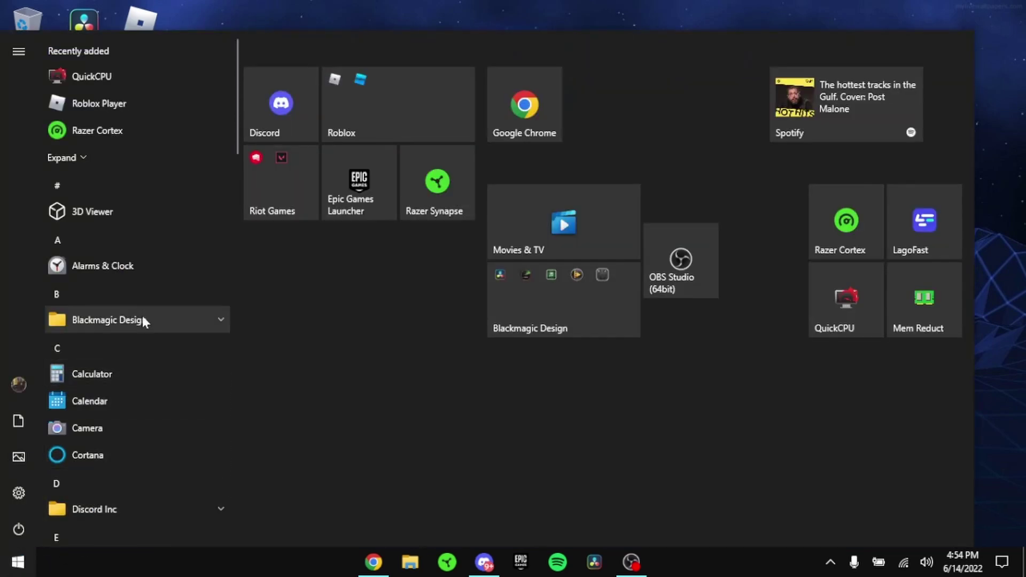
scroll(145, 318, down, 3)
scroll(144, 318, down, 10)
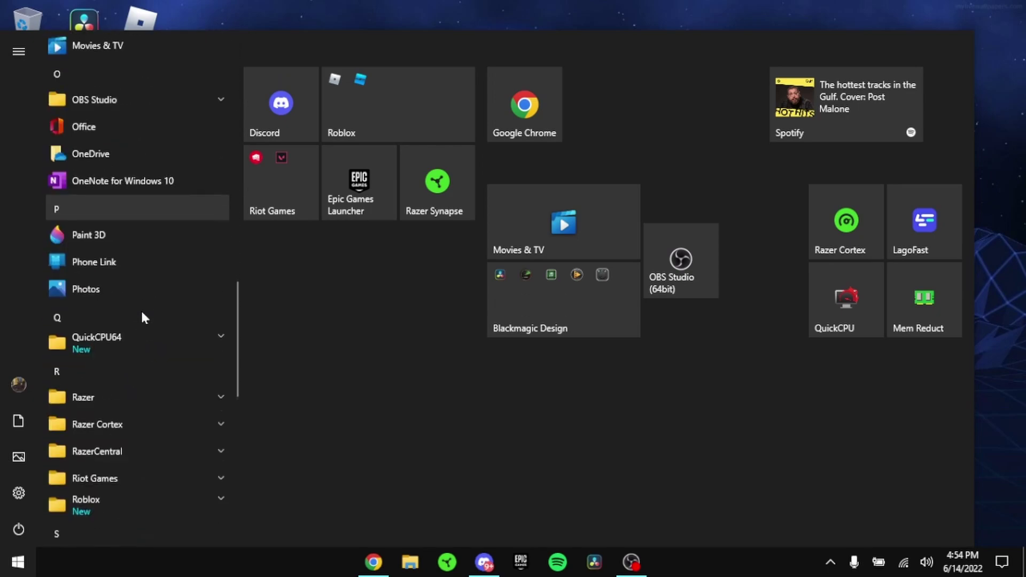
scroll(143, 319, down, 7)
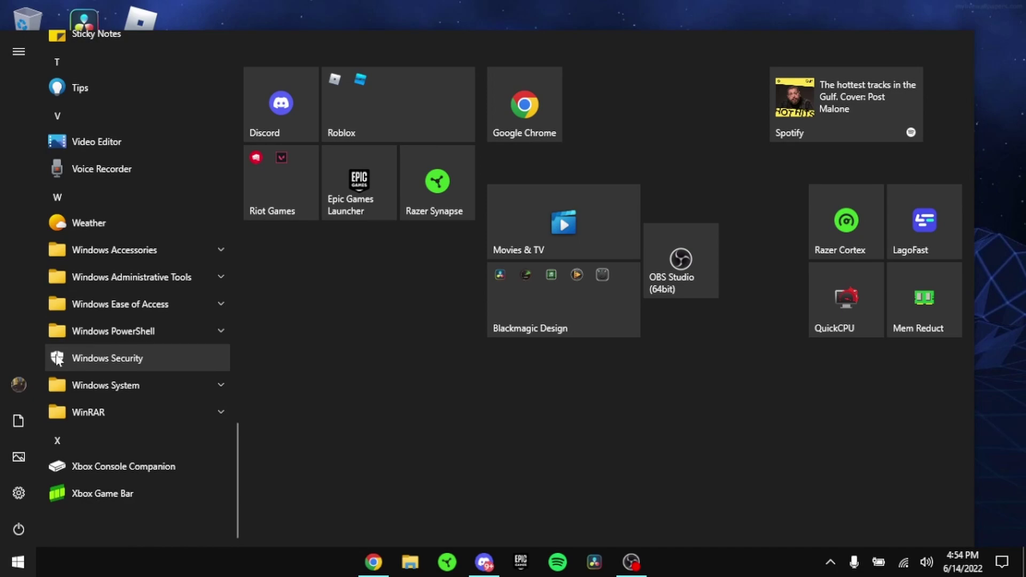
click(114, 250)
scroll(128, 299, down, 2)
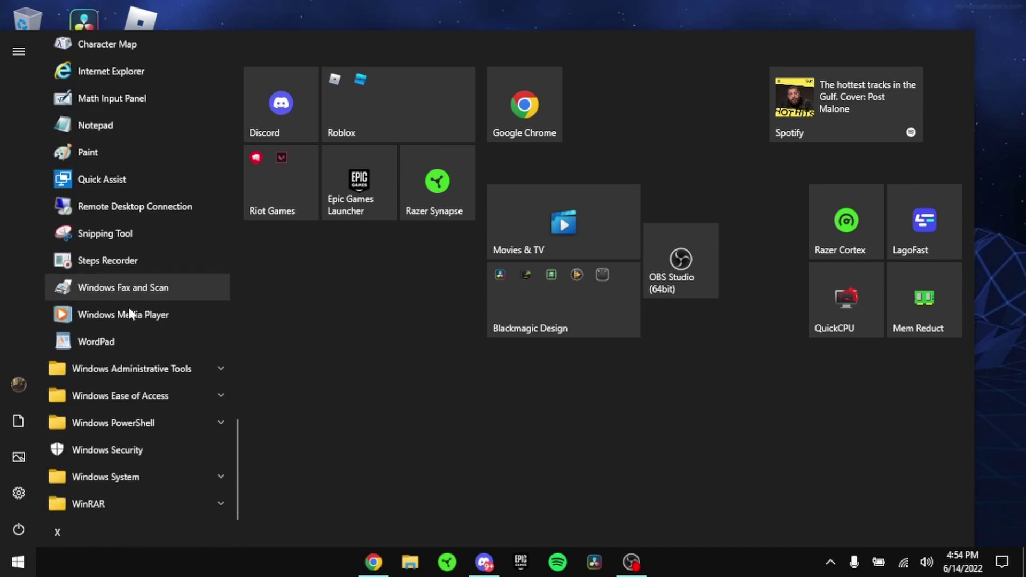
click(122, 368)
scroll(123, 358, down, 5)
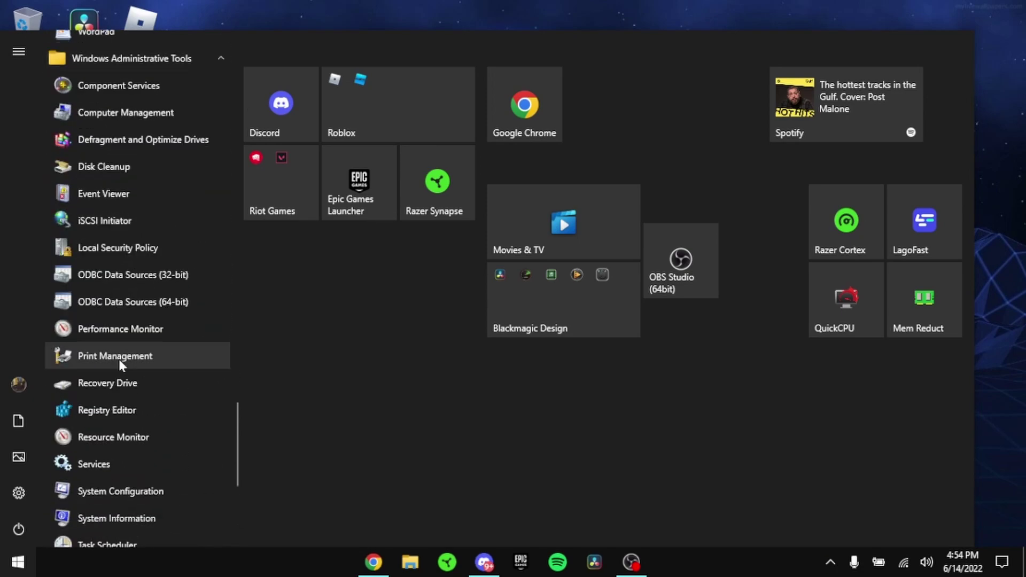
scroll(126, 269, down, 3)
key(Escape)
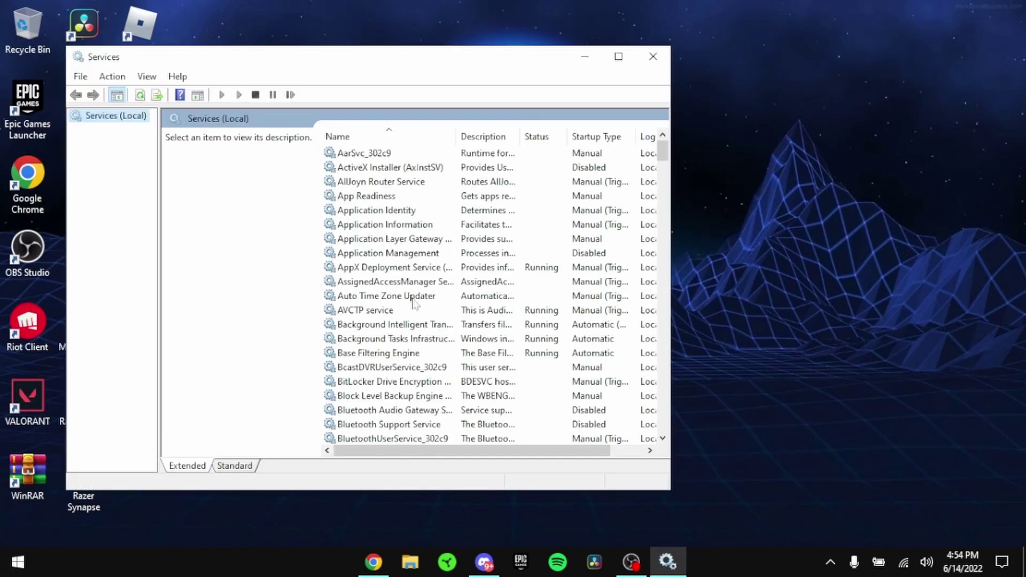
- Find the Xbox services at the end of the services list and stop the Xbox Live Networking Service
drag(672, 153, 663, 423)
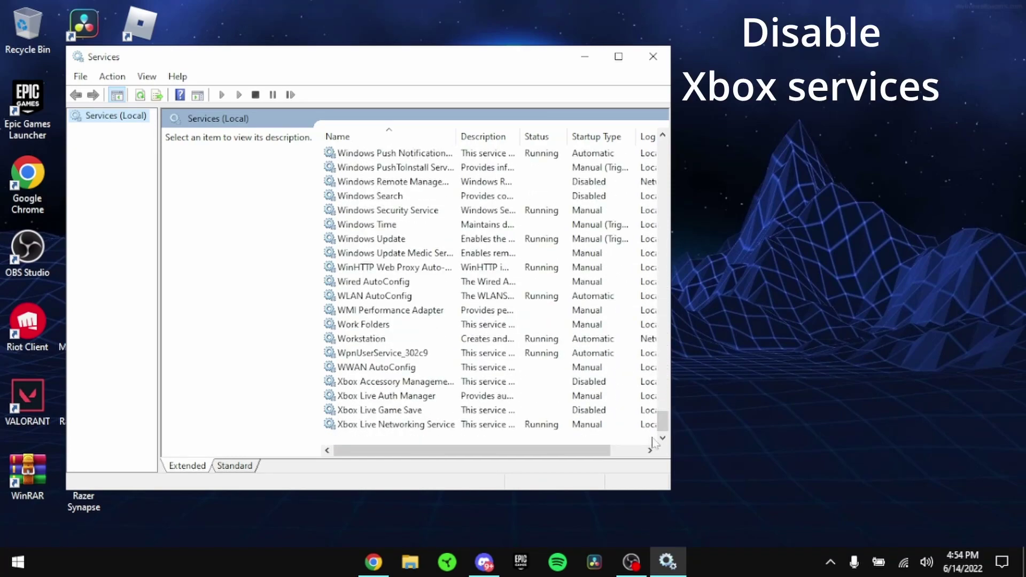
click(407, 407)
click(417, 396)
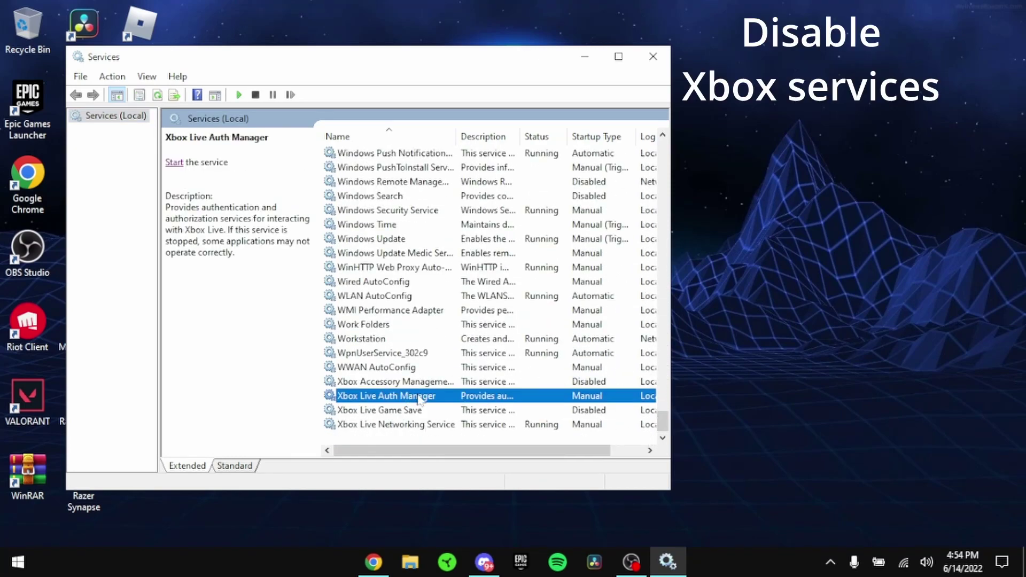
click(426, 425)
right_click(400, 424)
click(446, 275)
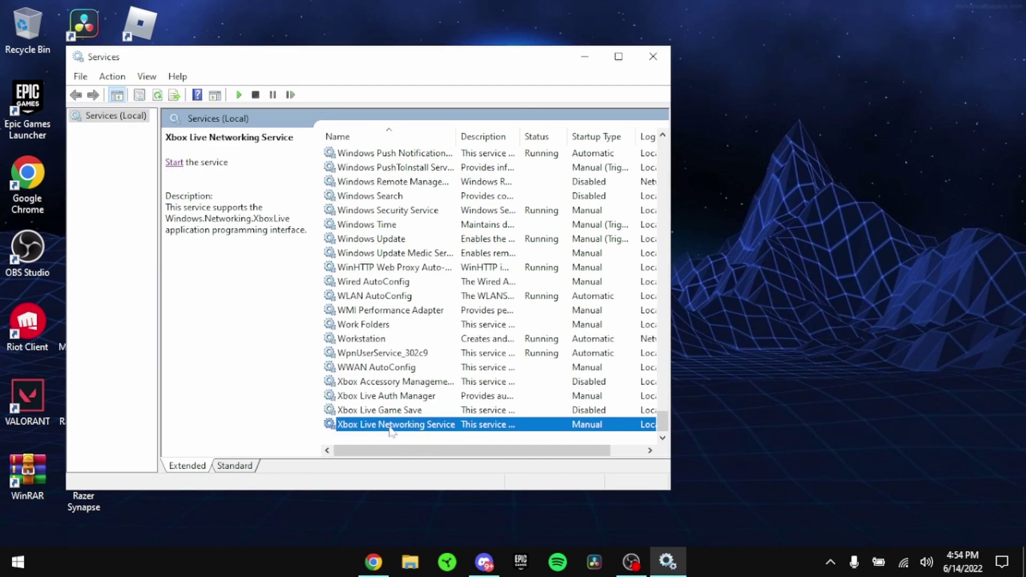
- Select the Xbox Live Game Save, Xbox Live Auth Manager and Xbox Accessory Management services one after another
click(396, 411)
click(409, 396)
click(439, 381)
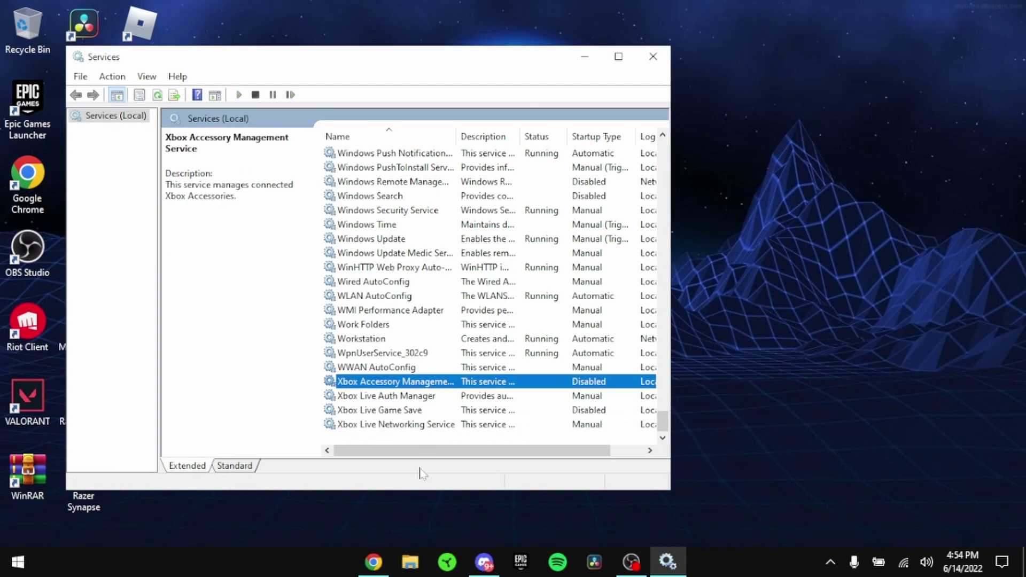
- Check the Windows Search service's startup type in its properties, accept the dialog, and close Services
click(405, 198)
right_click(430, 196)
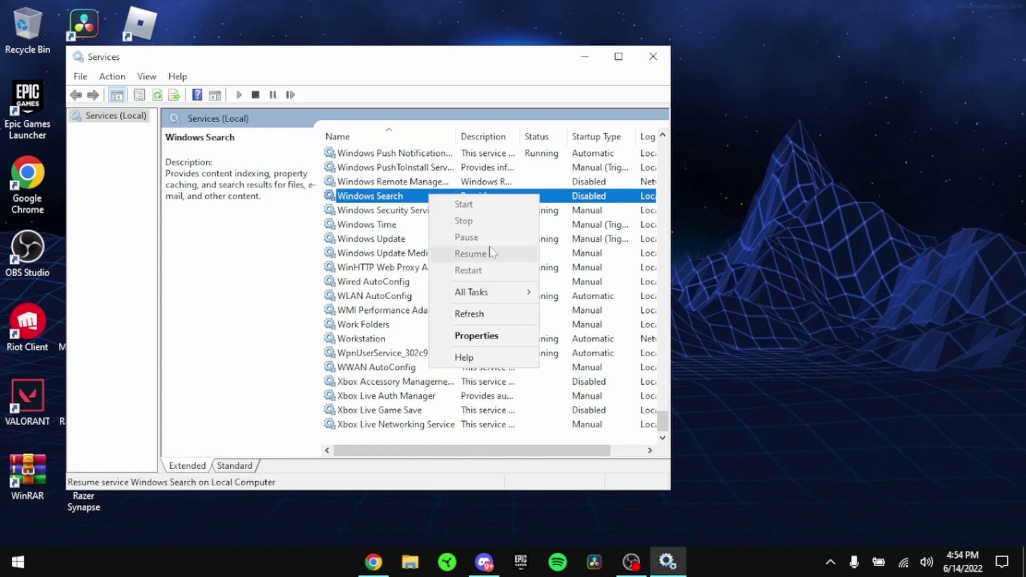
click(476, 336)
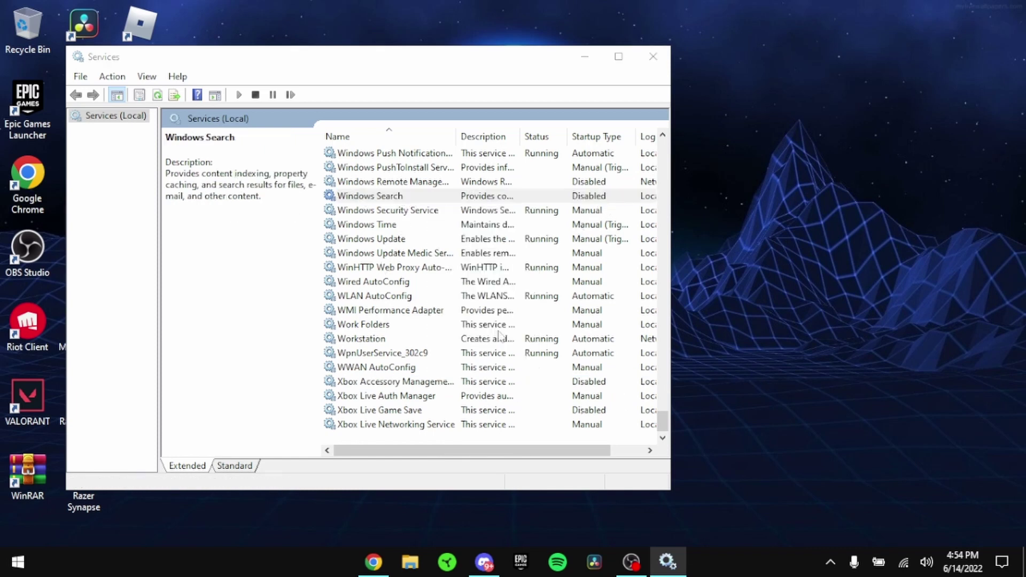
click(364, 430)
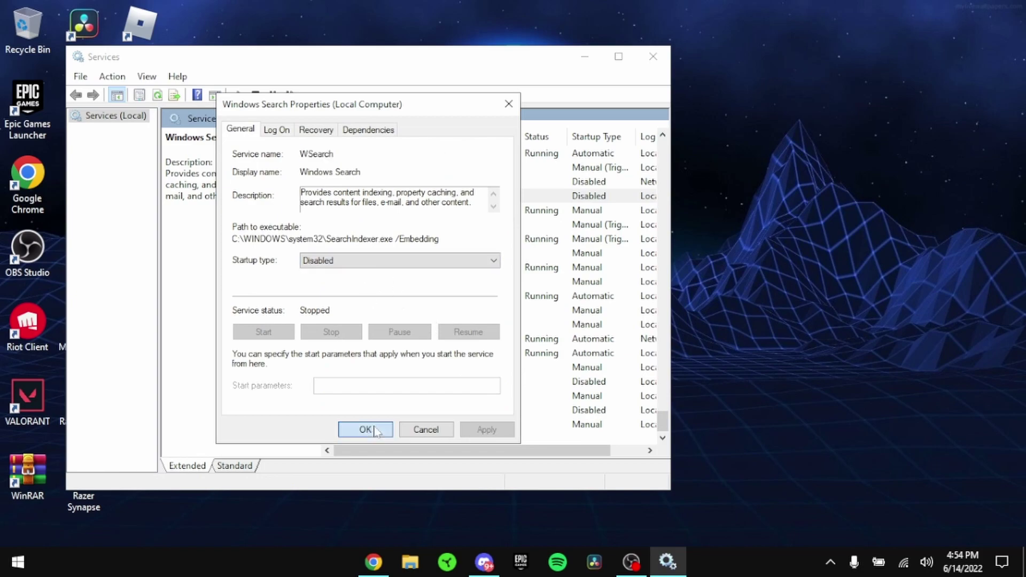
drag(663, 420, 655, 140)
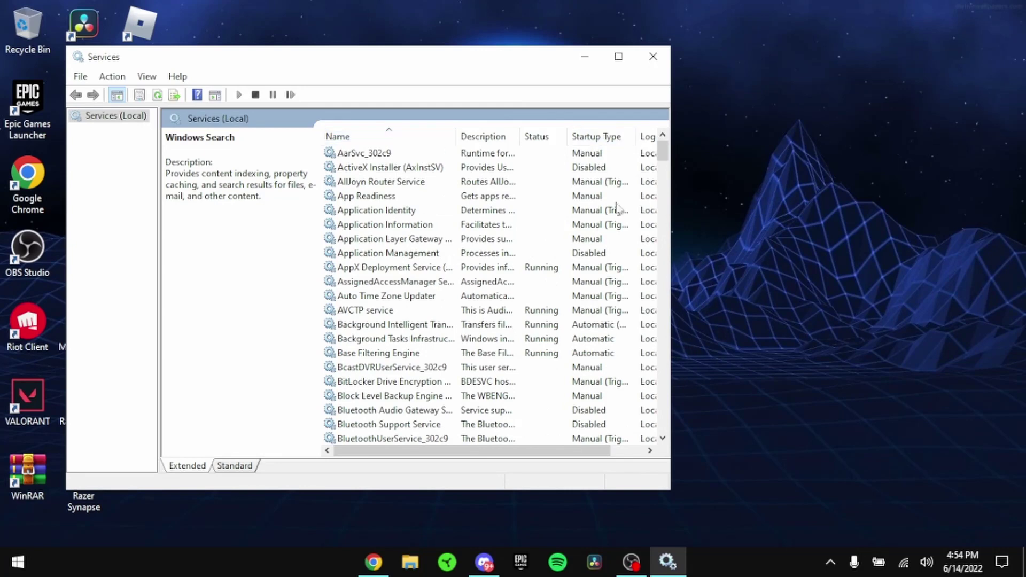
scroll(443, 282, down, 1)
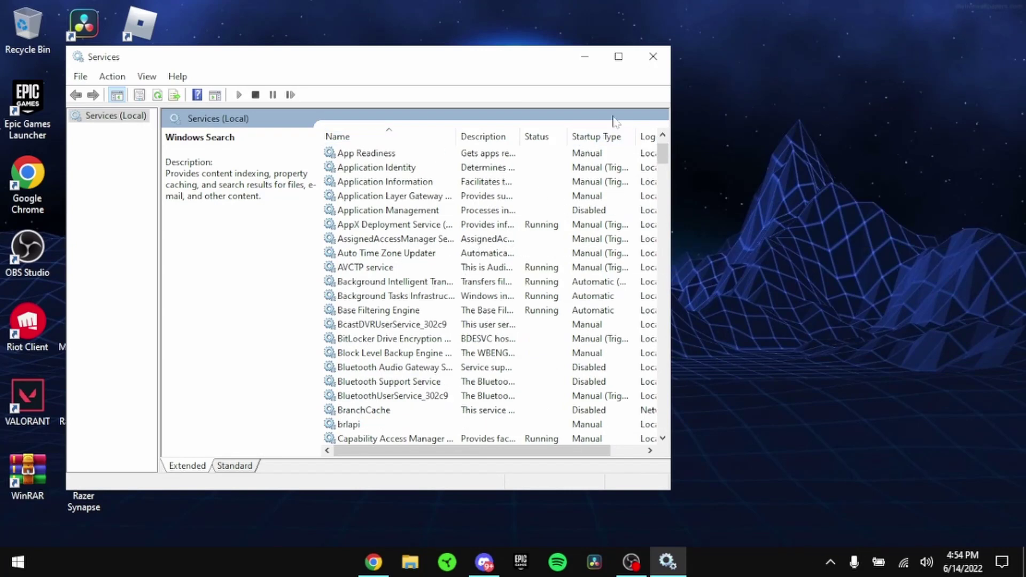
click(652, 55)
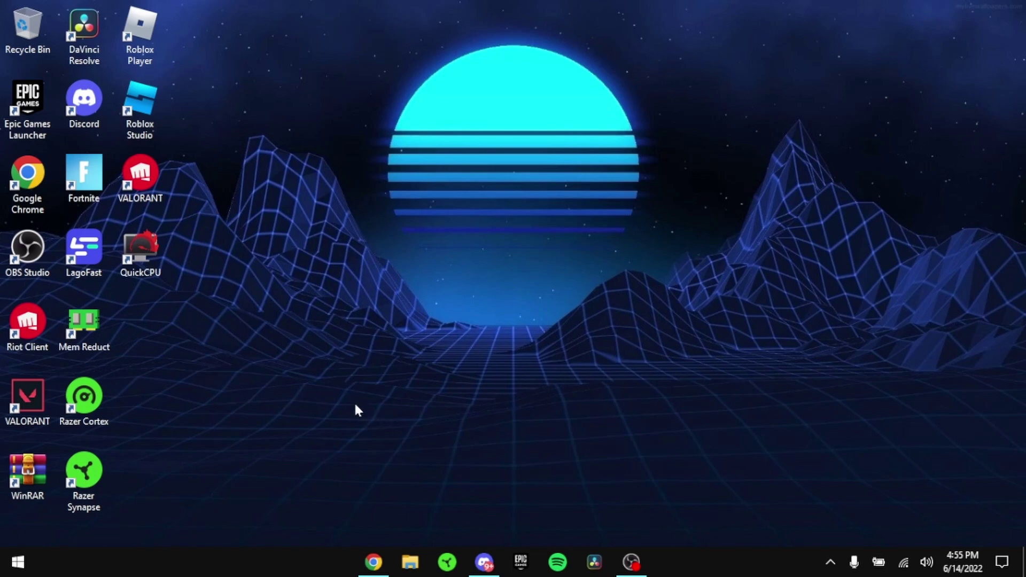
- Open the taskbar settings, return to the Settings home page, and open the Colors page under Personalization
right_click(253, 559)
click(270, 545)
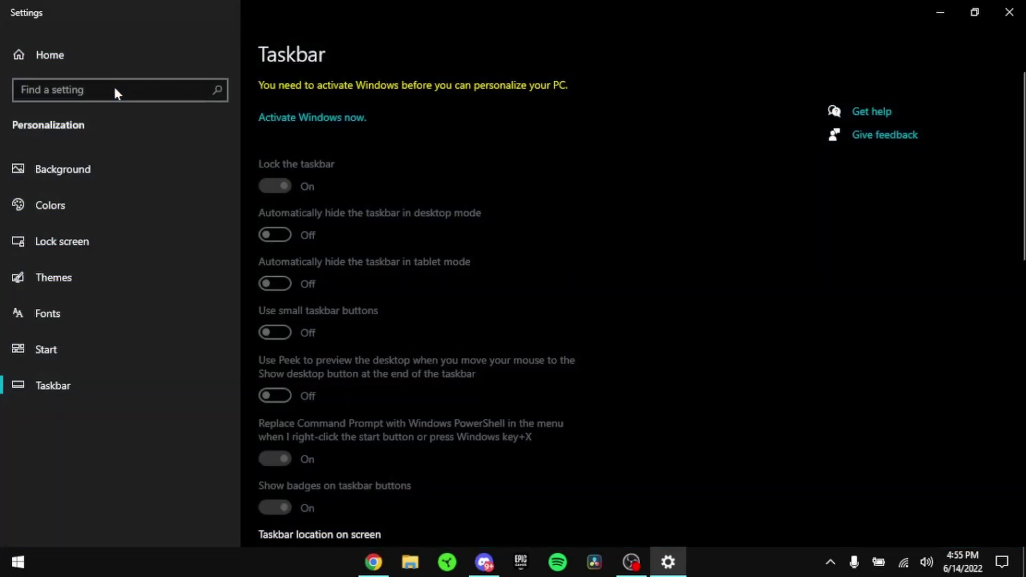
click(192, 68)
click(916, 179)
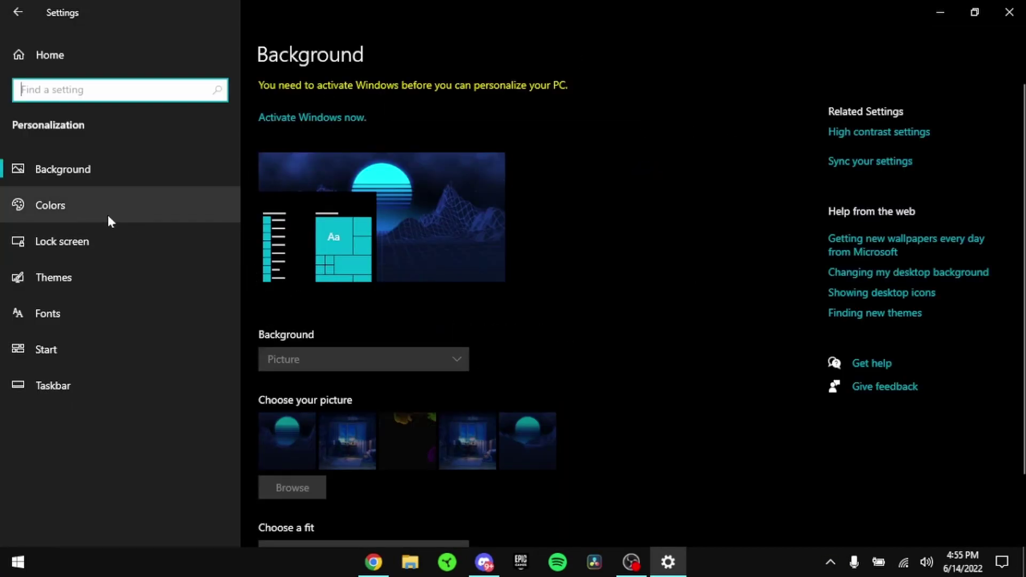
click(69, 211)
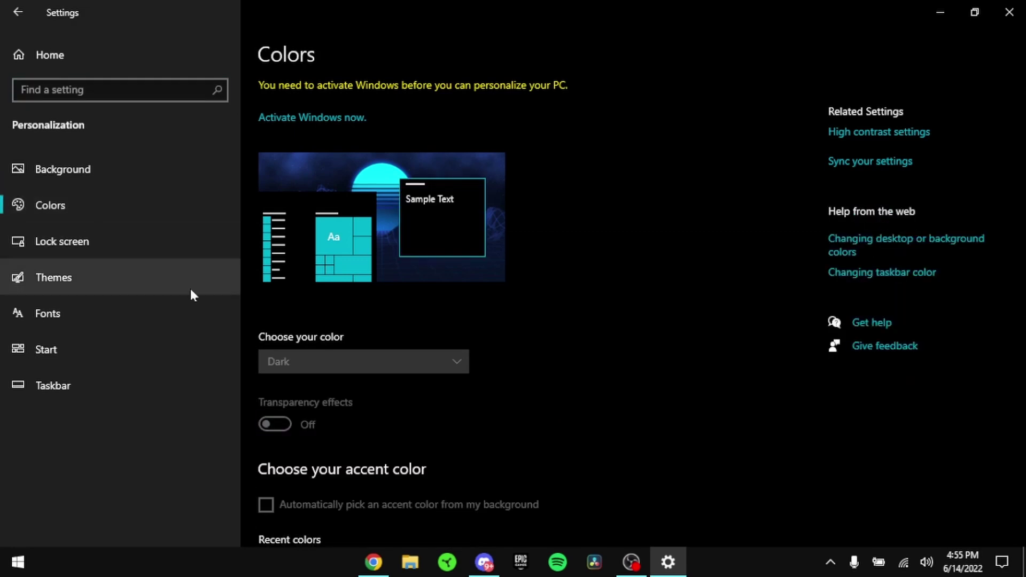
- Check the Transparency effects setting on the Colors page, go back to the Settings home page, and close Settings
scroll(301, 377, down, 3)
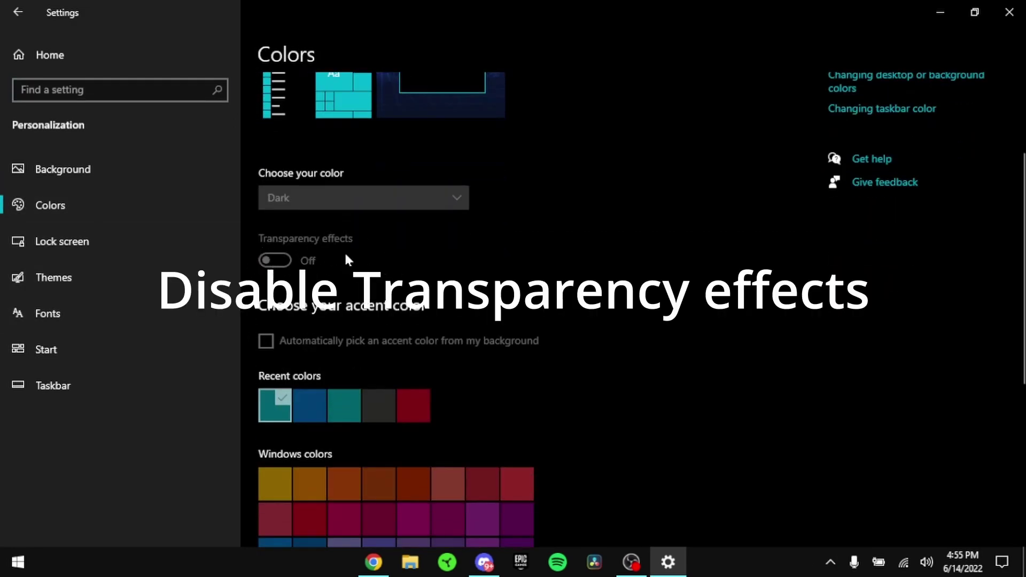
scroll(361, 254, up, 3)
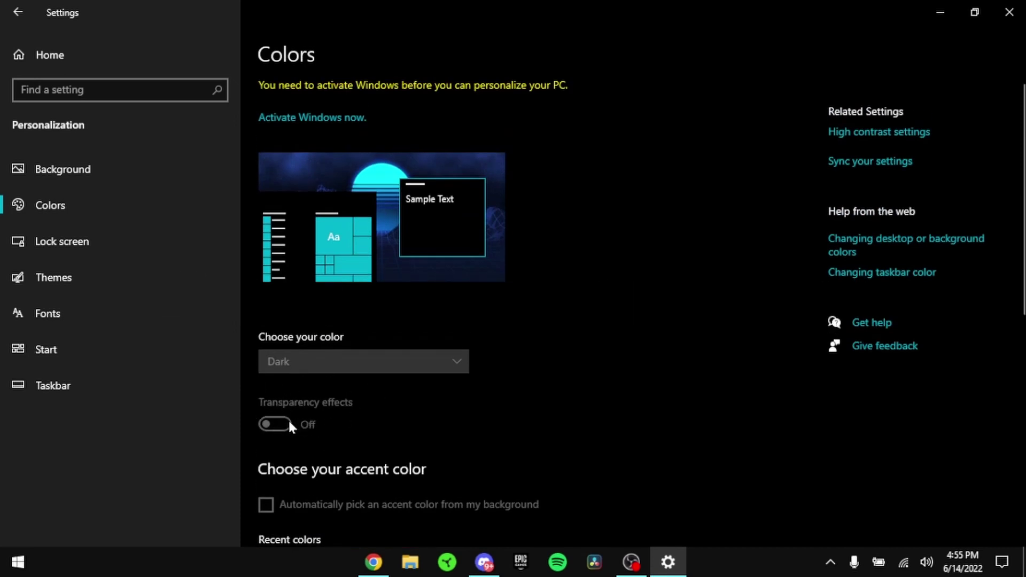
click(136, 60)
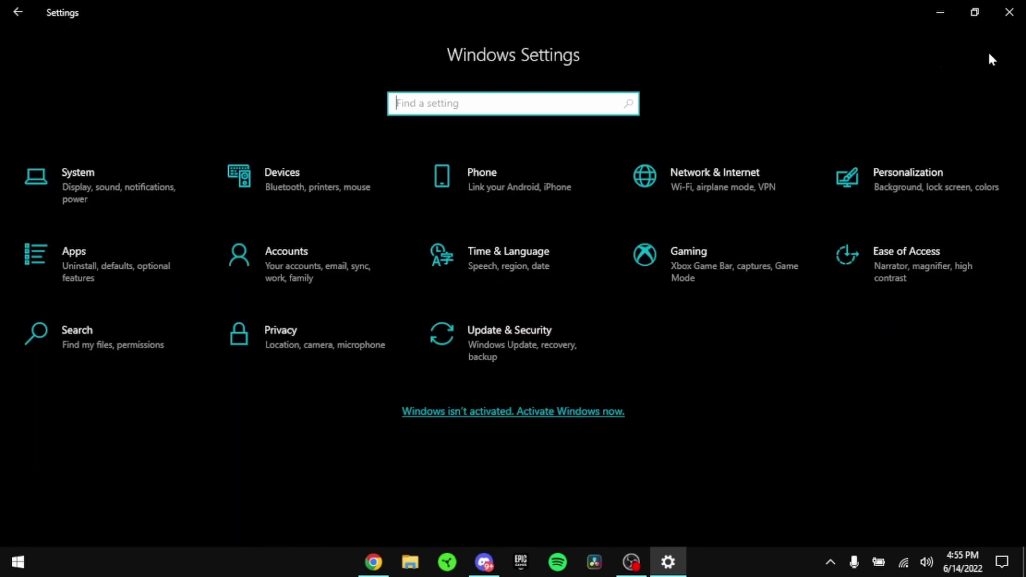
click(1009, 12)
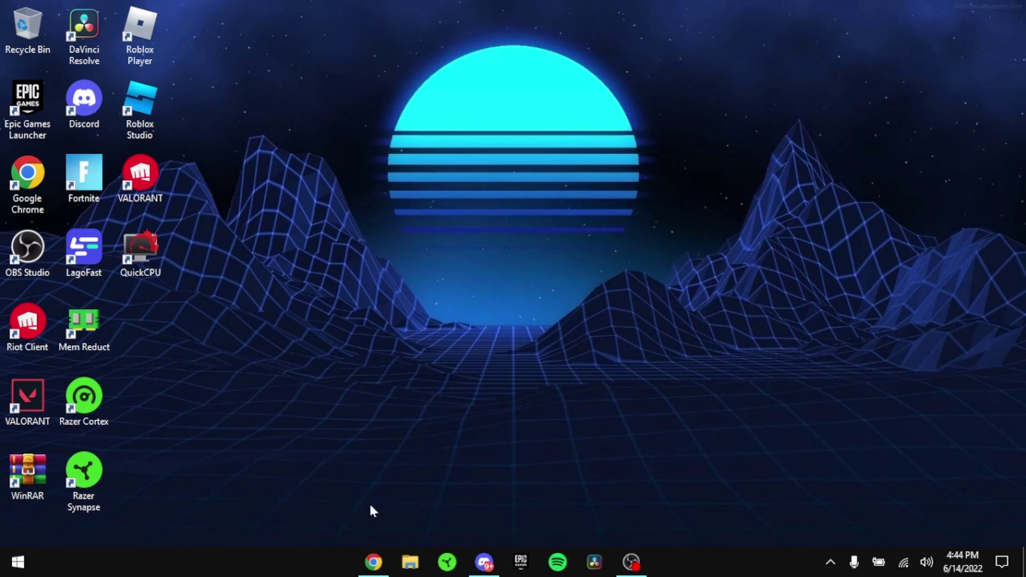
- Open Task Manager, review the status of the startup apps, and close it
key(ctrl+shift+Escape)
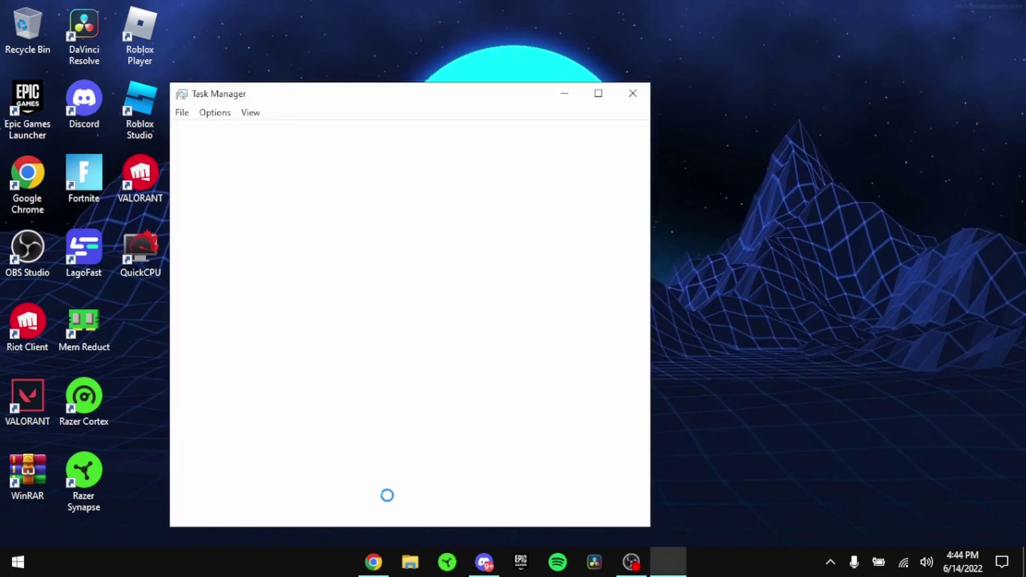
click(249, 132)
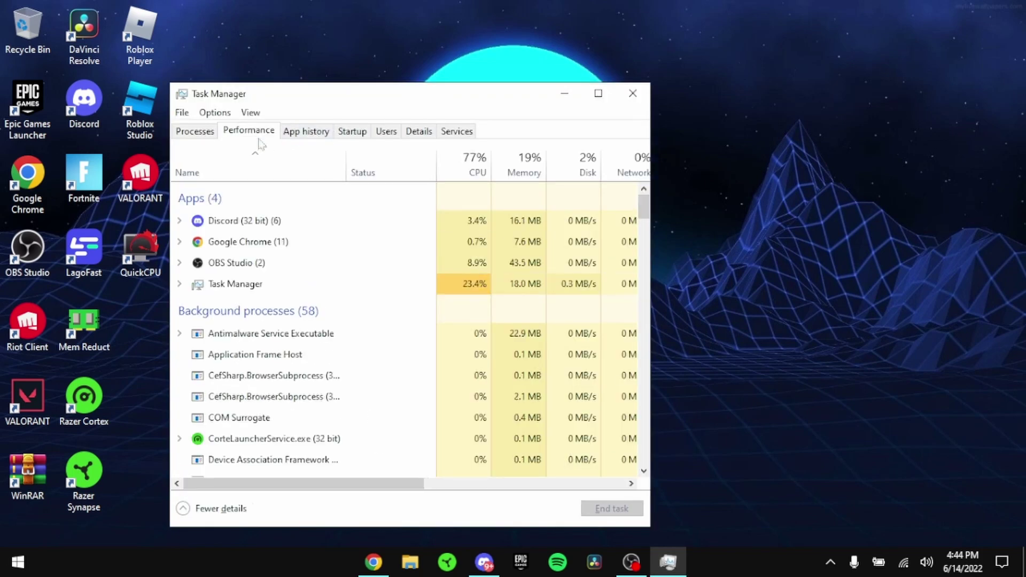
click(353, 131)
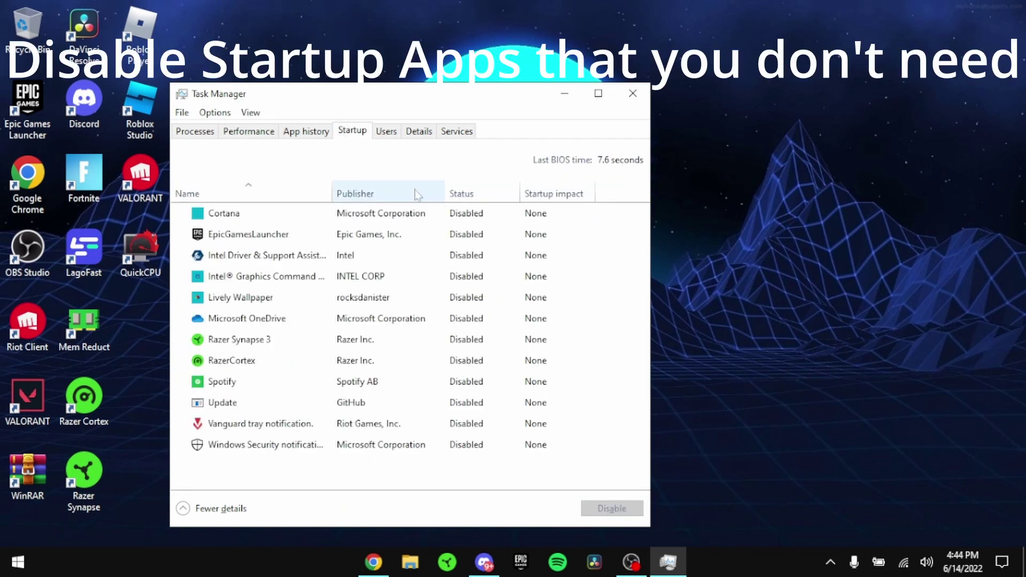
drag(398, 213, 390, 309)
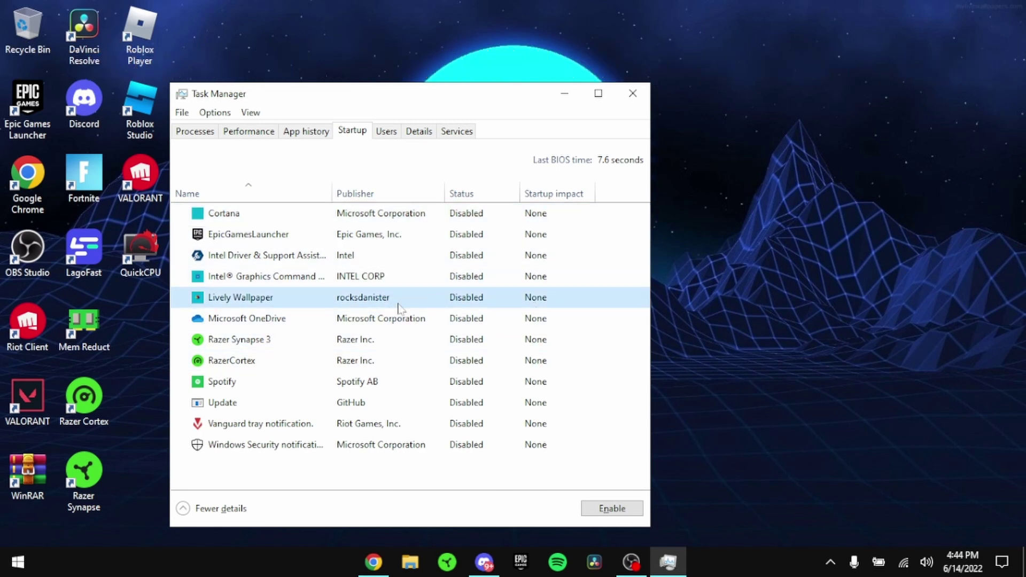
right_click(374, 320)
click(357, 326)
click(632, 93)
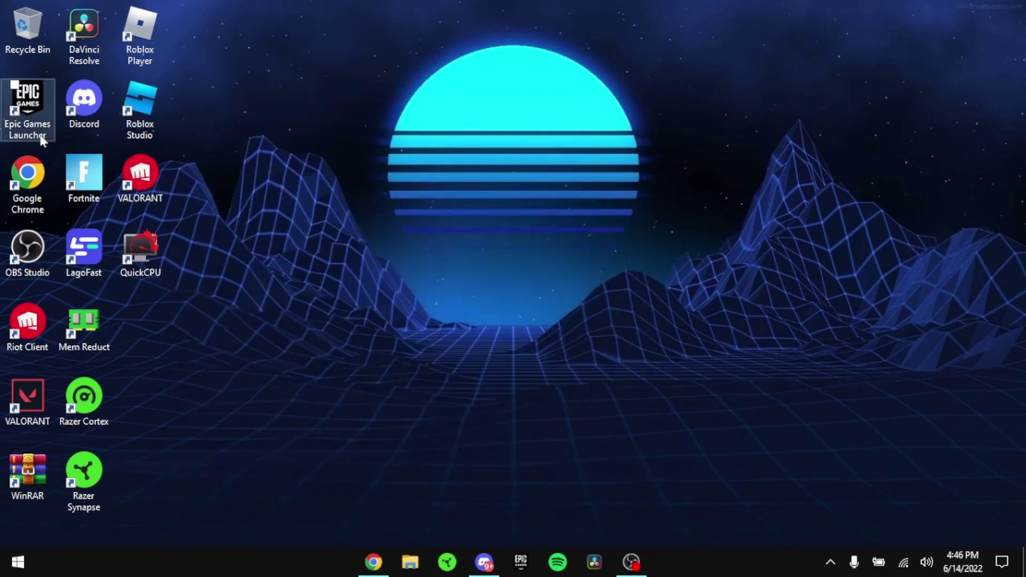
- Open Epic Games Launcher, dismiss the MEGA Sale and Summer Game Fest notifications, and close the friends list
click(15, 100)
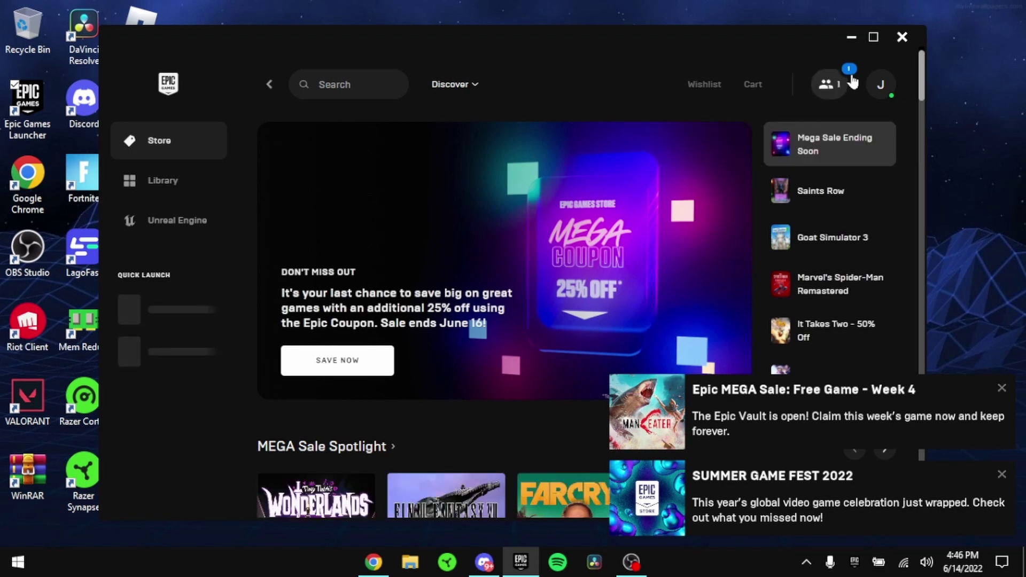
click(882, 83)
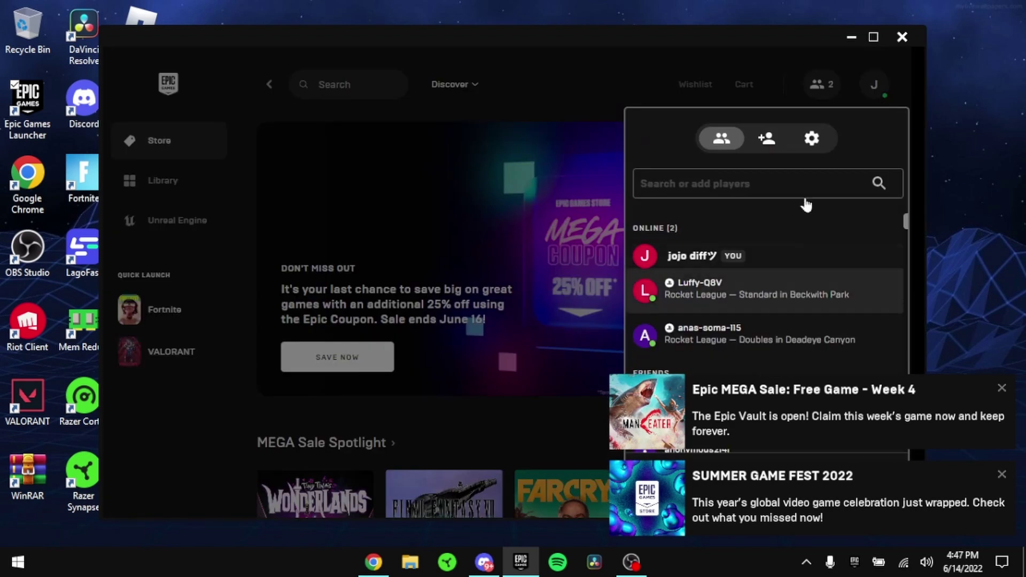
click(1002, 390)
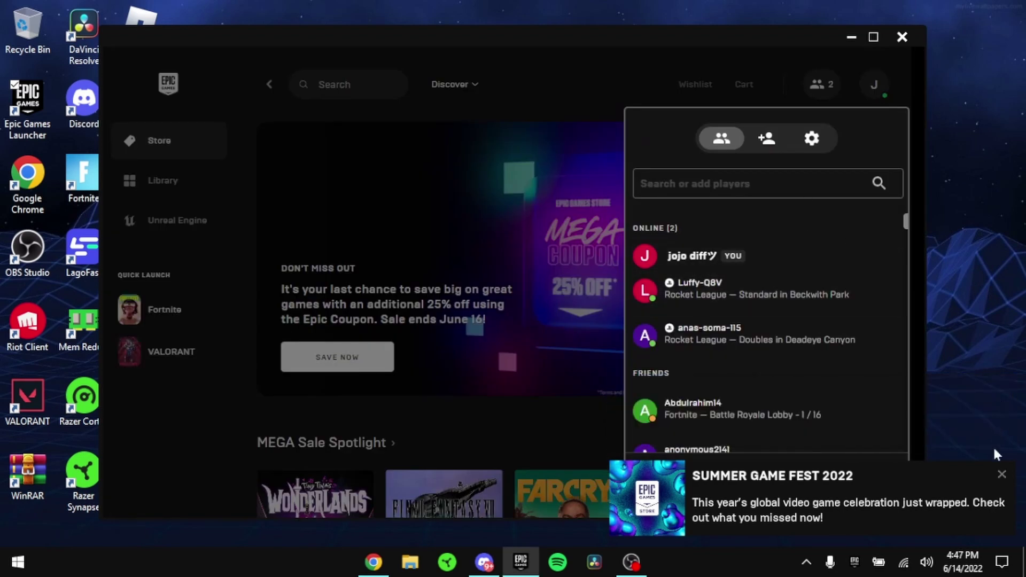
click(1002, 475)
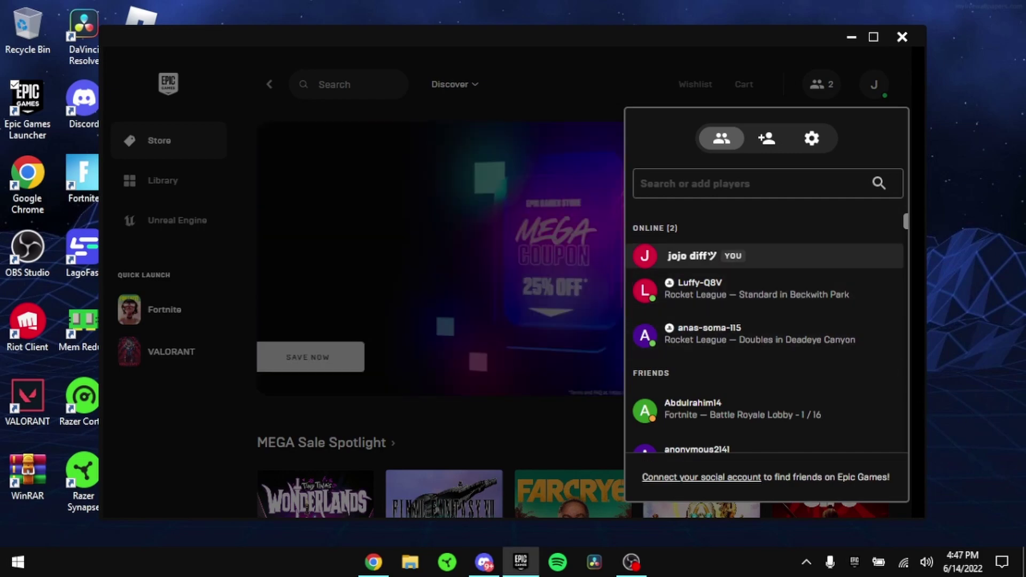
click(760, 64)
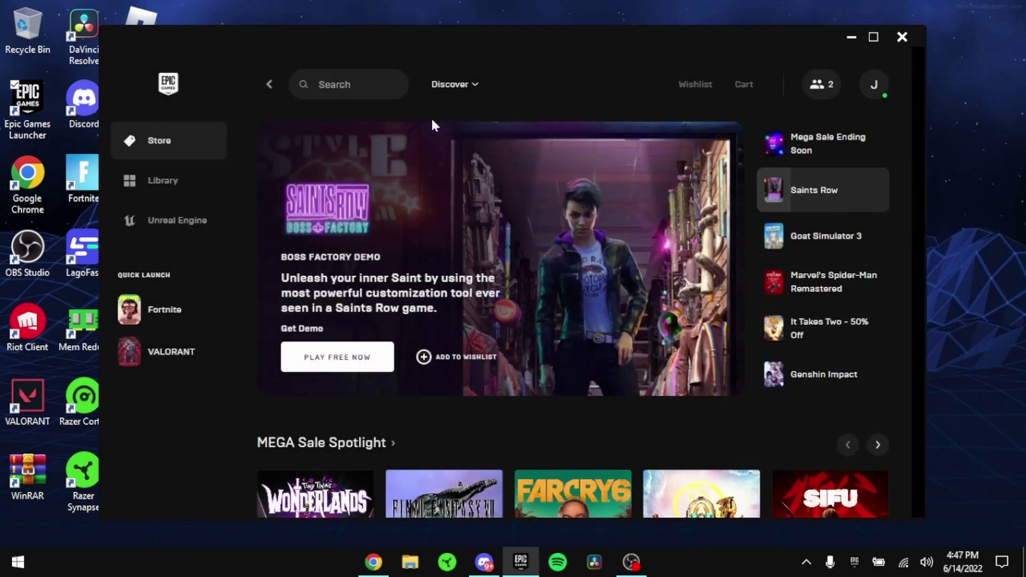
- Open Fortnite's installation options from the library, toggle High Resolution Textures on and off, apply, and close the launcher
click(153, 181)
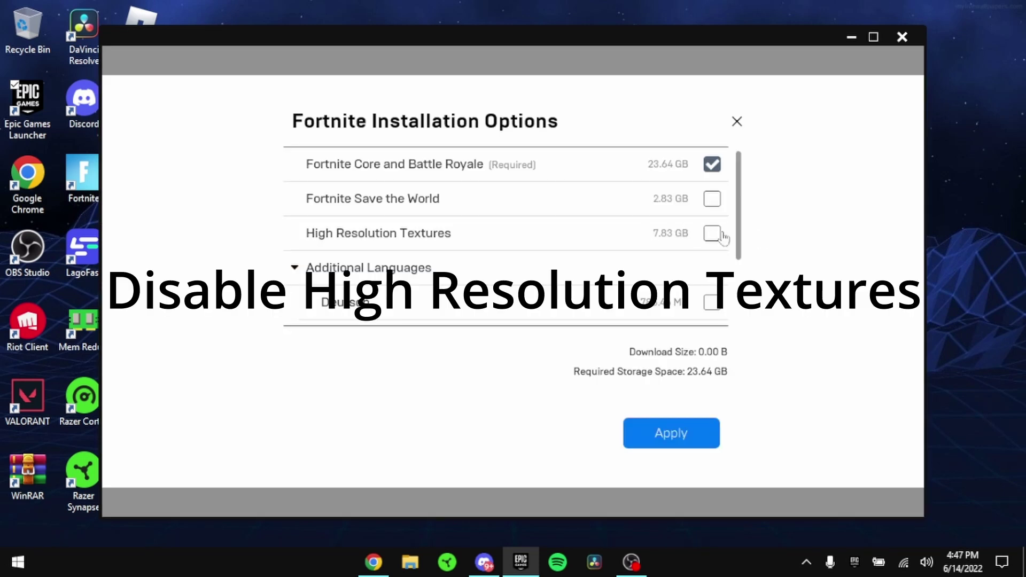
click(714, 235)
click(714, 235)
click(680, 432)
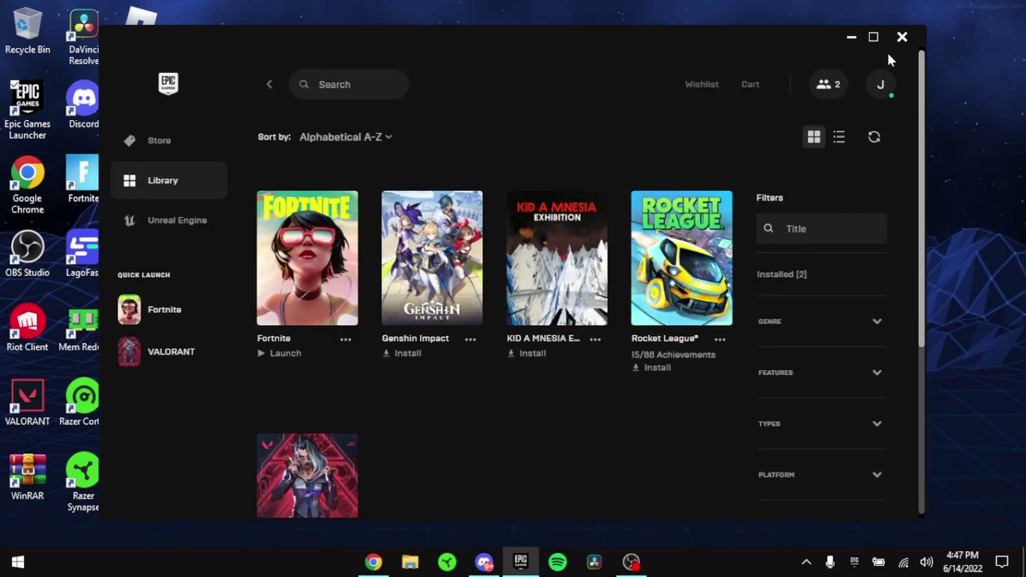
click(902, 37)
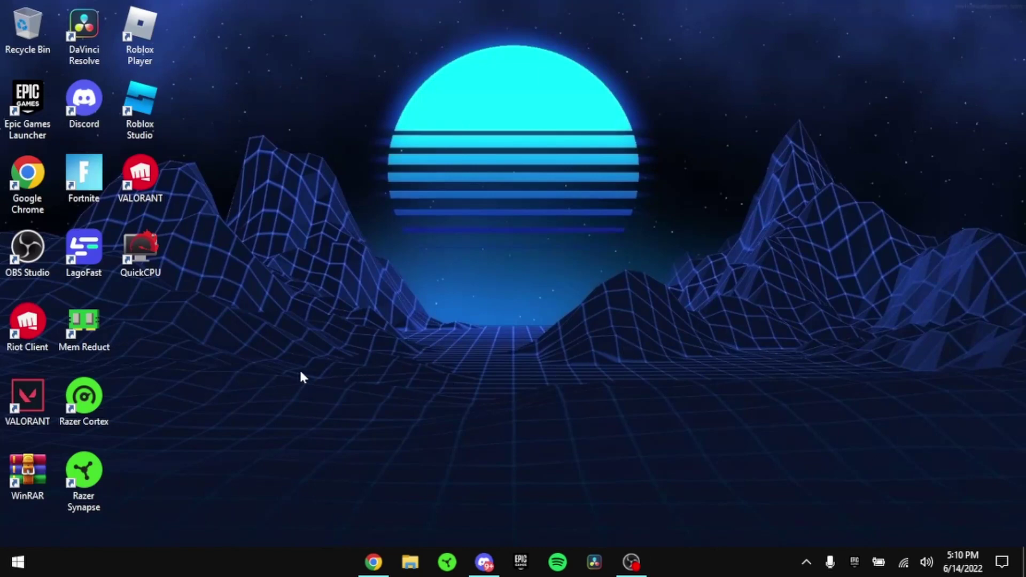
- Open the local application data folder by running %LocalAppData%
key(super+r)
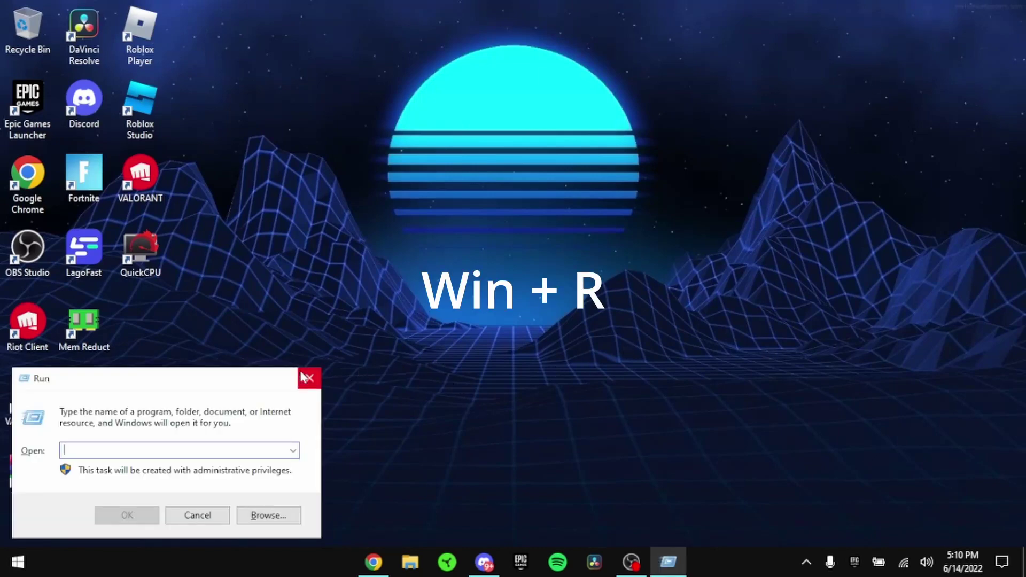
text(%Local)
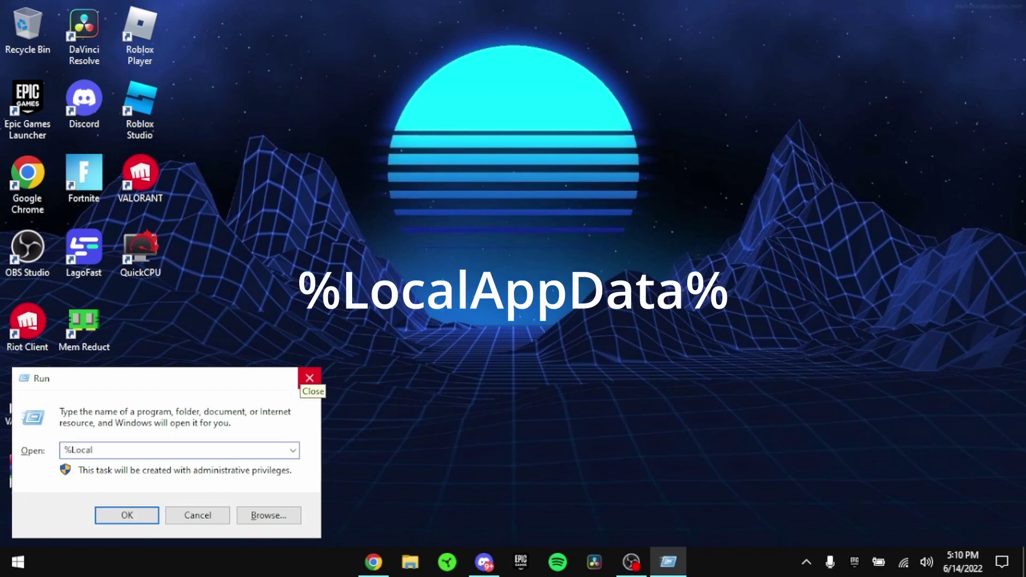
text(AppData)
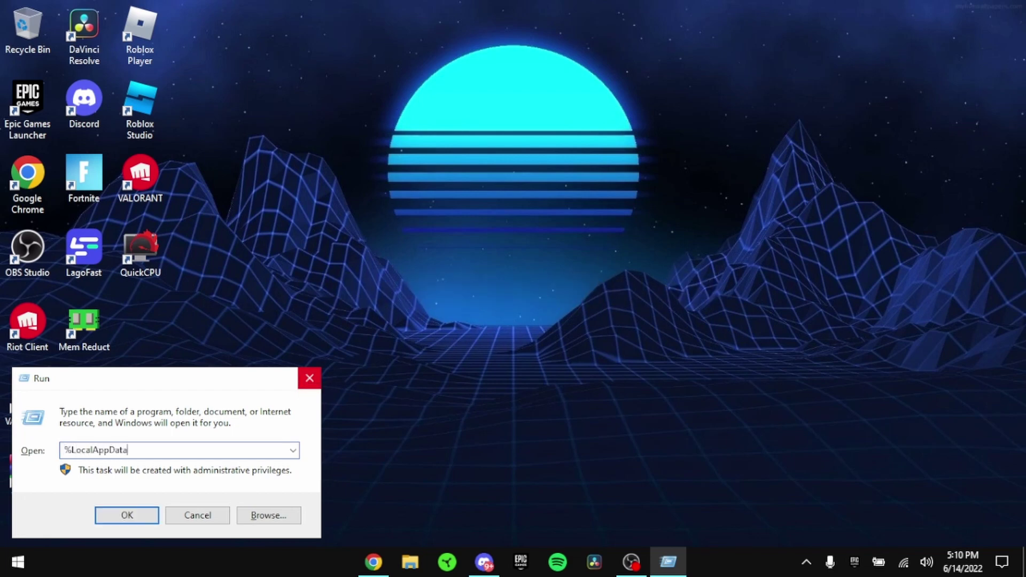
text(%)
key(Return)
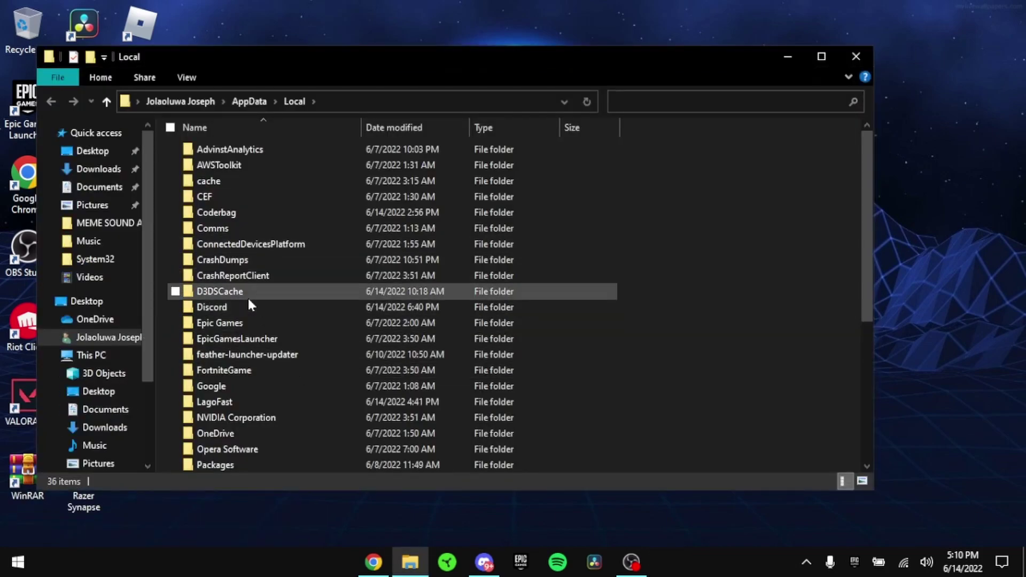
- Browse through FortniteGame, Saved and Config to the WindowsClient folder and select the GameUserSettings file
scroll(248, 296, down, 5)
scroll(223, 214, up, 2)
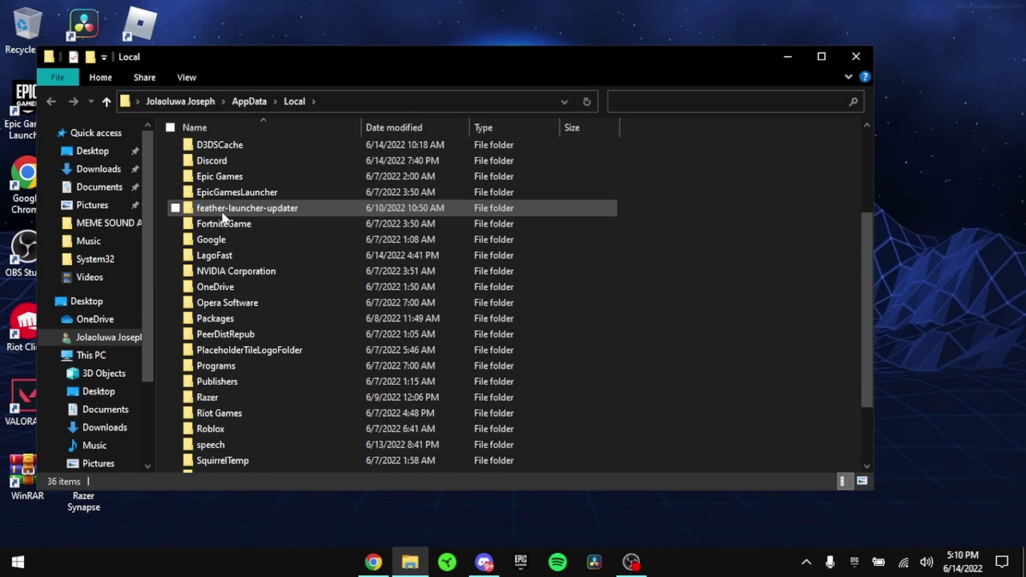
double_click(225, 224)
double_click(205, 152)
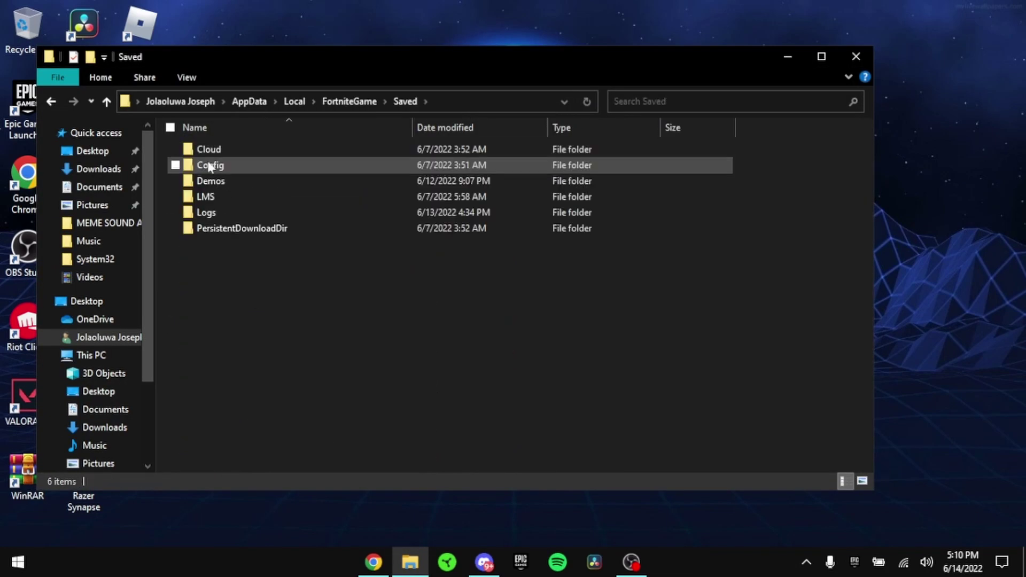
double_click(208, 166)
double_click(212, 165)
click(214, 151)
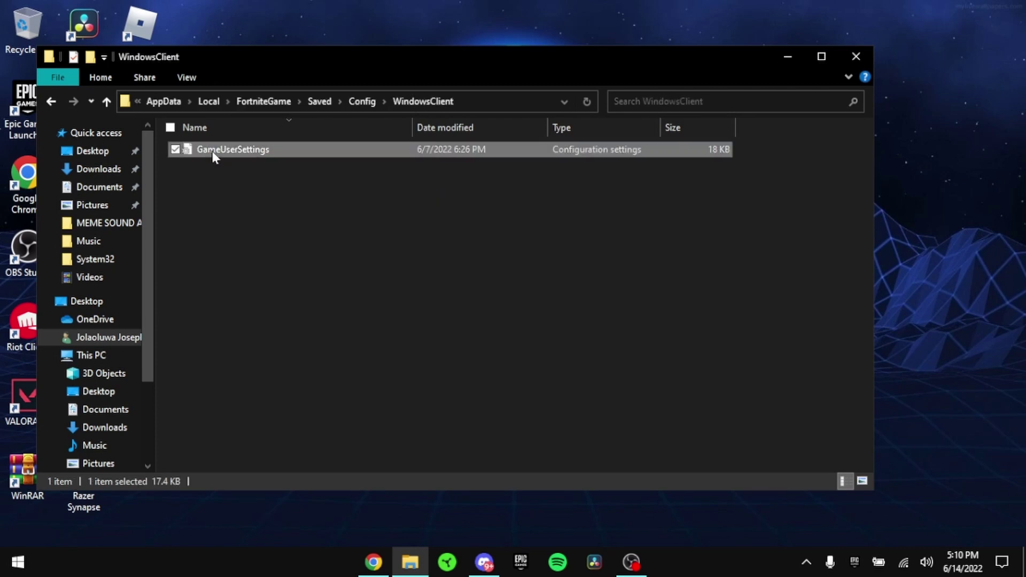
- Clear the Read-only attribute of Fortnite's GameUserSettings file in its properties
right_click(213, 152)
click(239, 483)
click(306, 438)
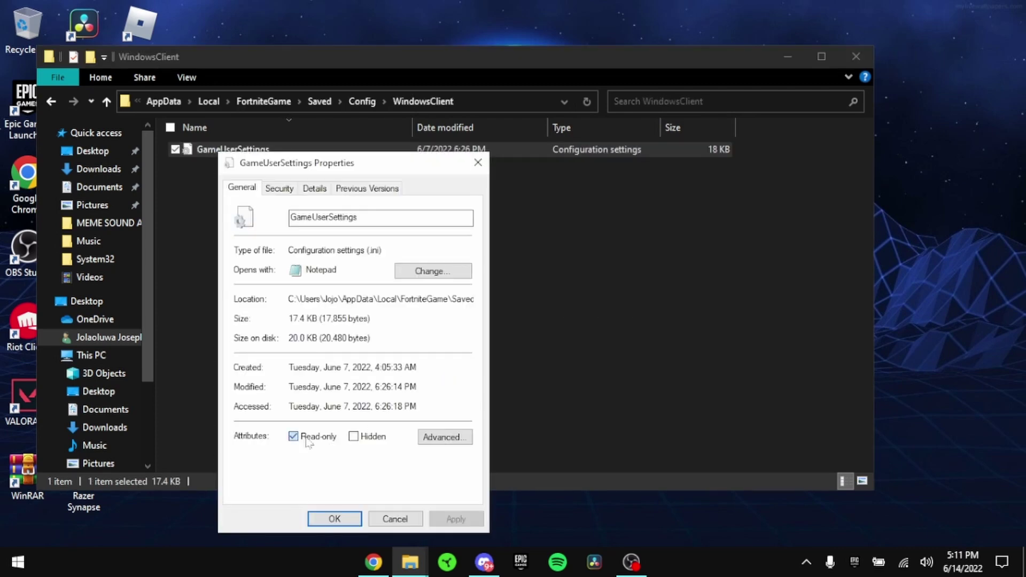
click(456, 519)
click(334, 519)
- Open the GameUserSettings file and examine the bMotionBlur, bShowGrass and bShowFPS entries
double_click(287, 152)
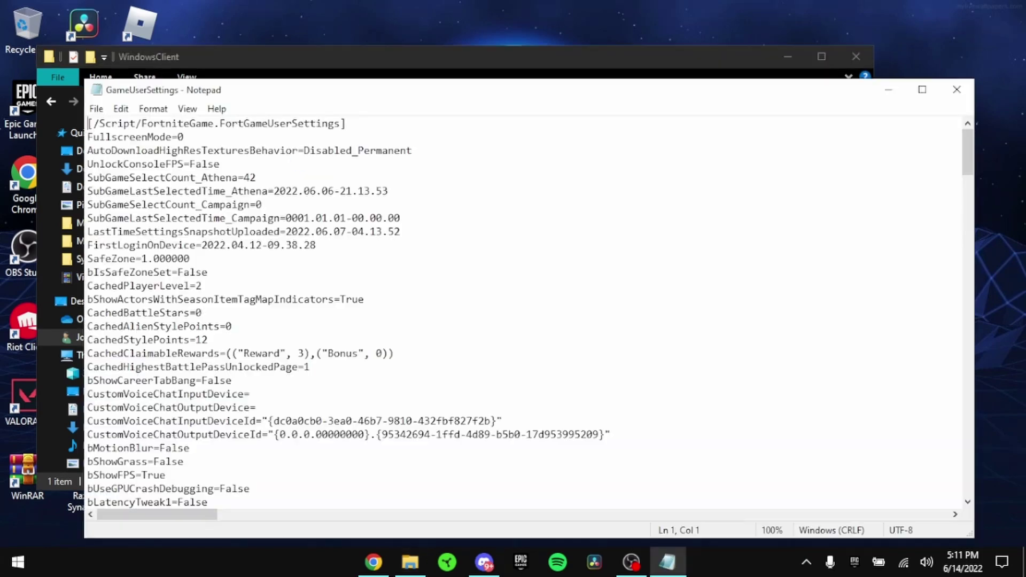
scroll(530, 315, down, 6)
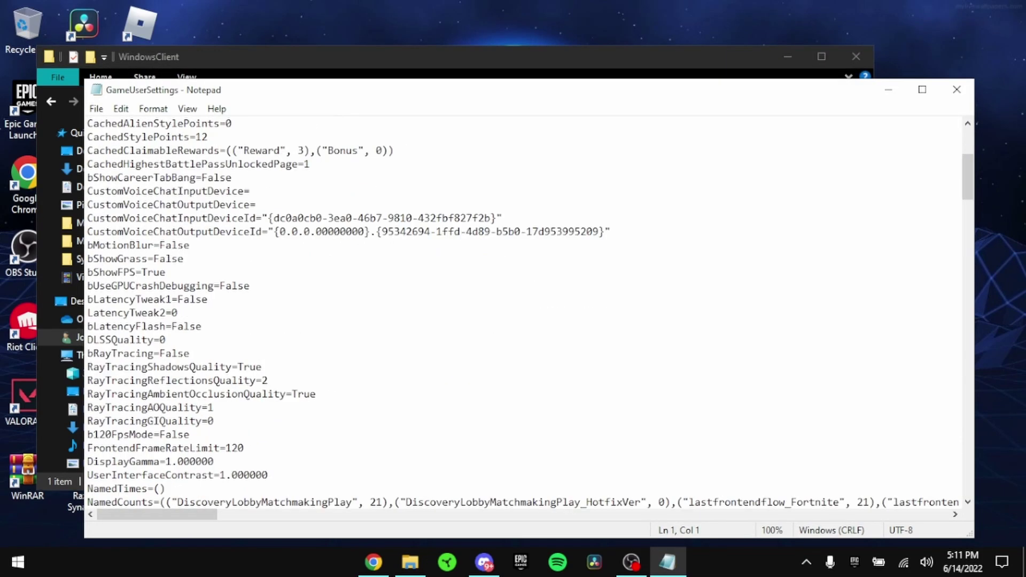
double_click(171, 205)
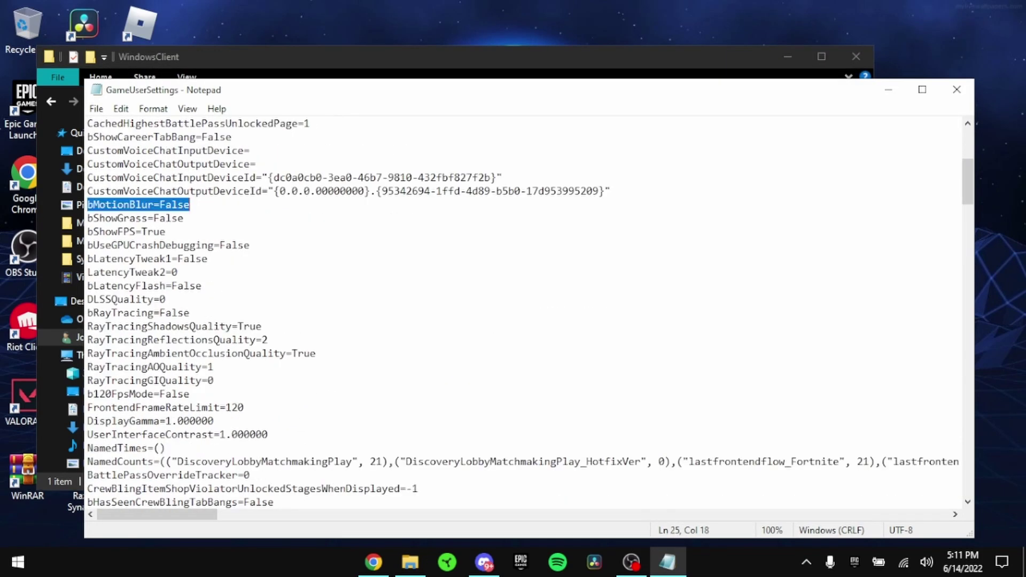
click(171, 205)
drag(165, 205, 189, 205)
key(shift+Left)
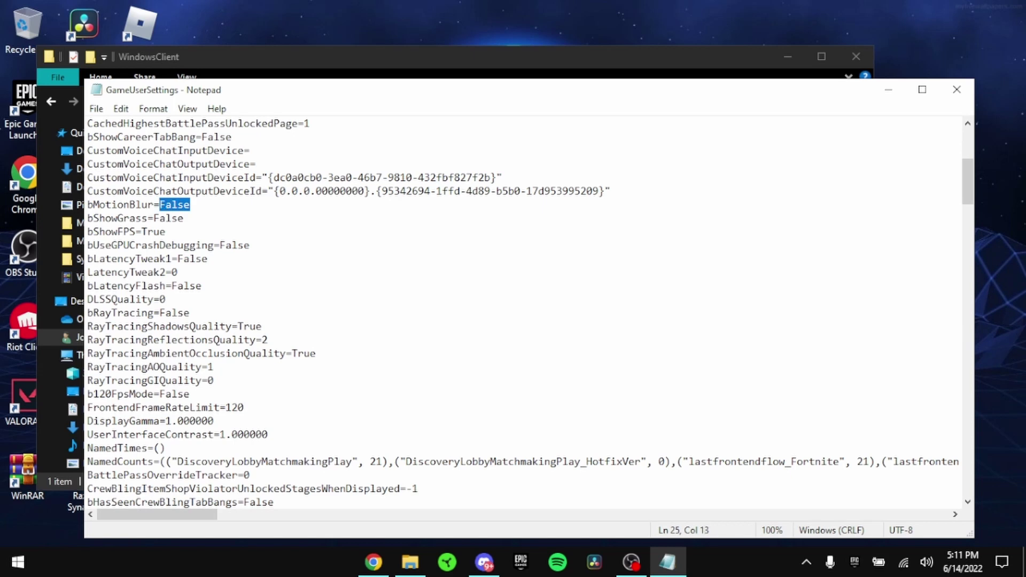
key(Right)
key(shift+Down)
key(Right)
key(ctrl+shift+Left)
key(shift+Left)
key(Down)
key(End)
- Set sg.ResolutionQuality to 50 in the ScalabilityGroups section, then save and close the file
scroll(529, 313, down, 20)
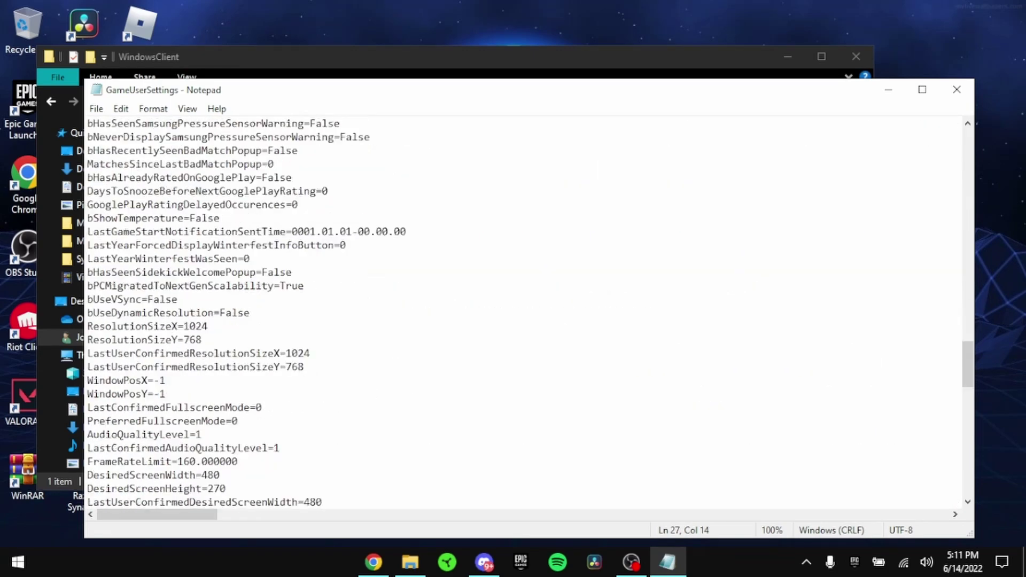
scroll(529, 313, down, 20)
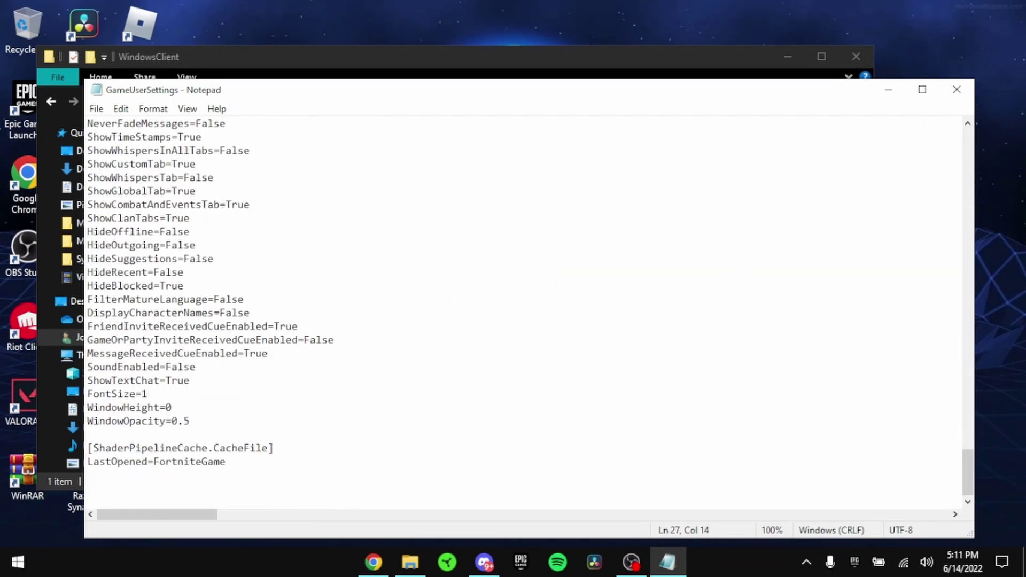
scroll(529, 314, up, 9)
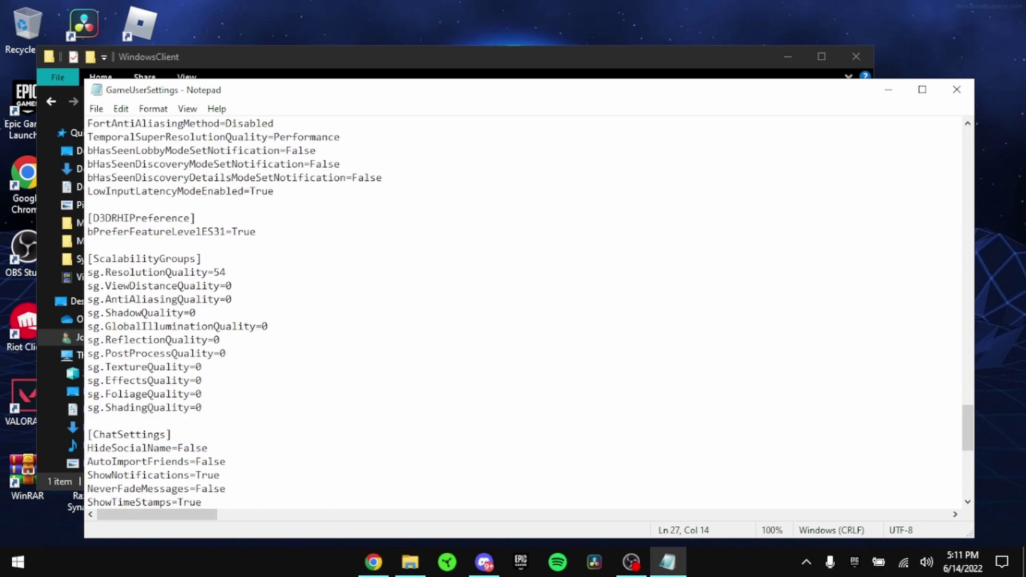
click(219, 273)
key(BackSpace)
text(4)
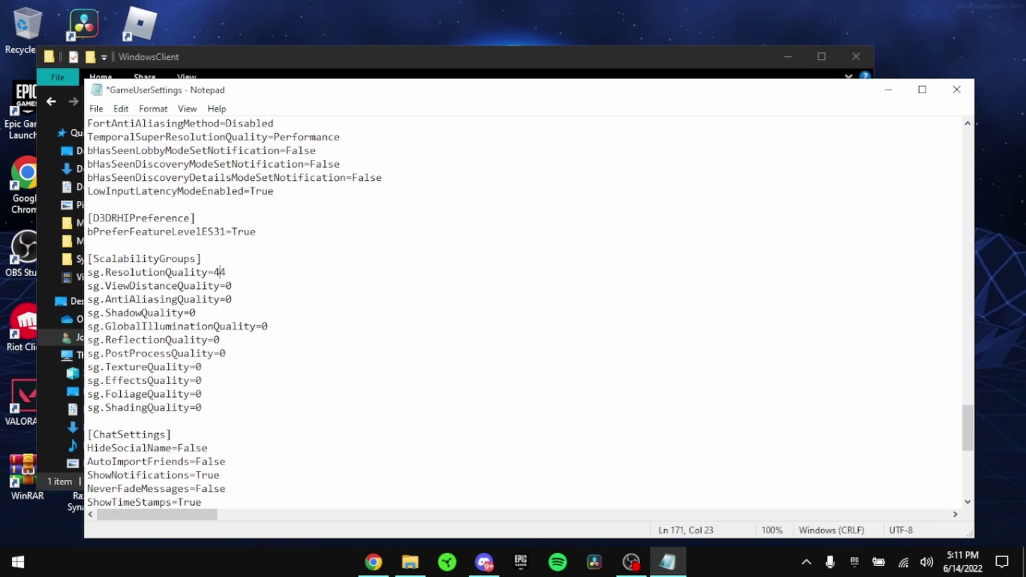
key(BackSpace)
key(Delete)
text(50)
key(ctrl+s)
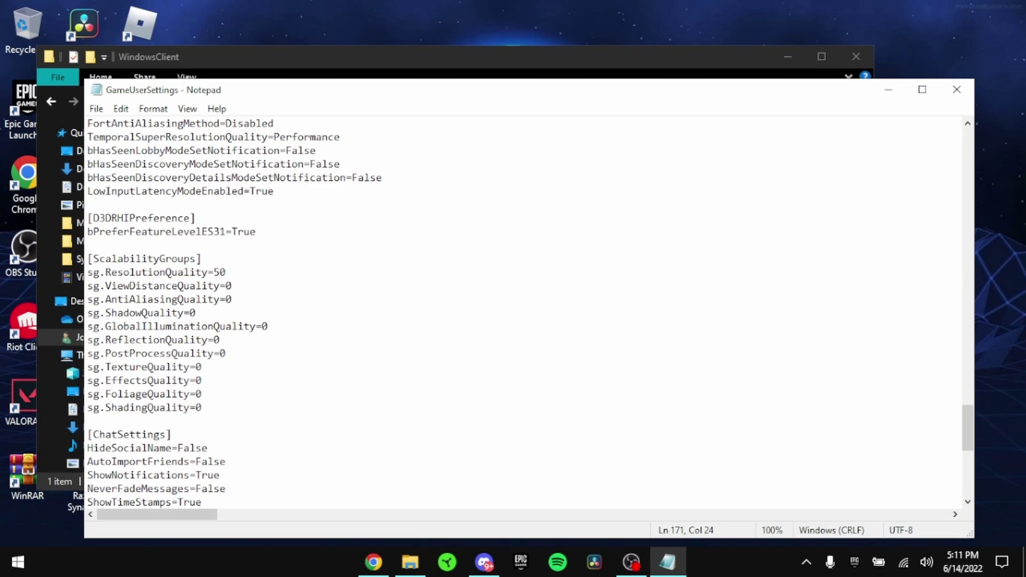
scroll(529, 313, up, 9)
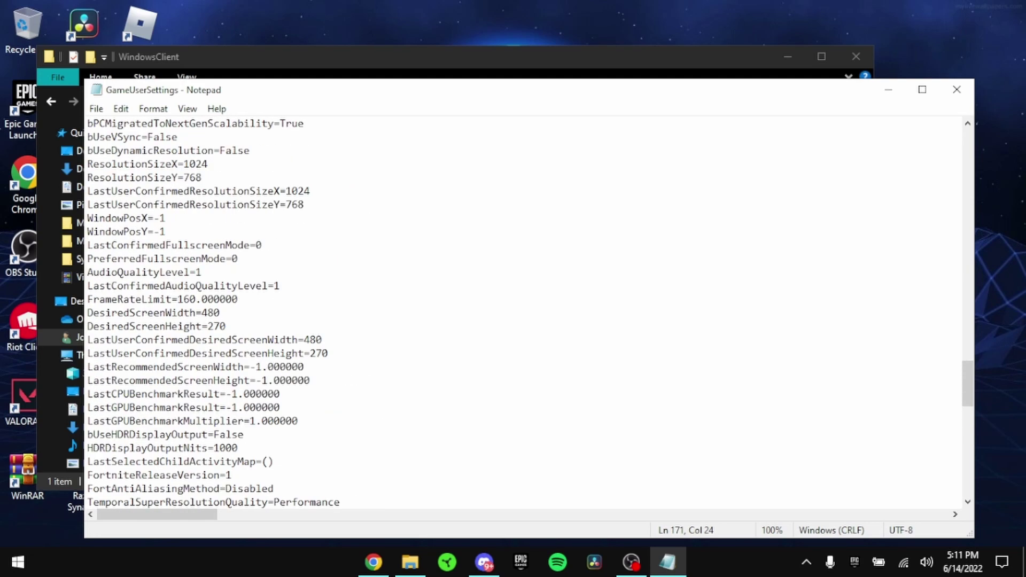
scroll(529, 312, up, 3)
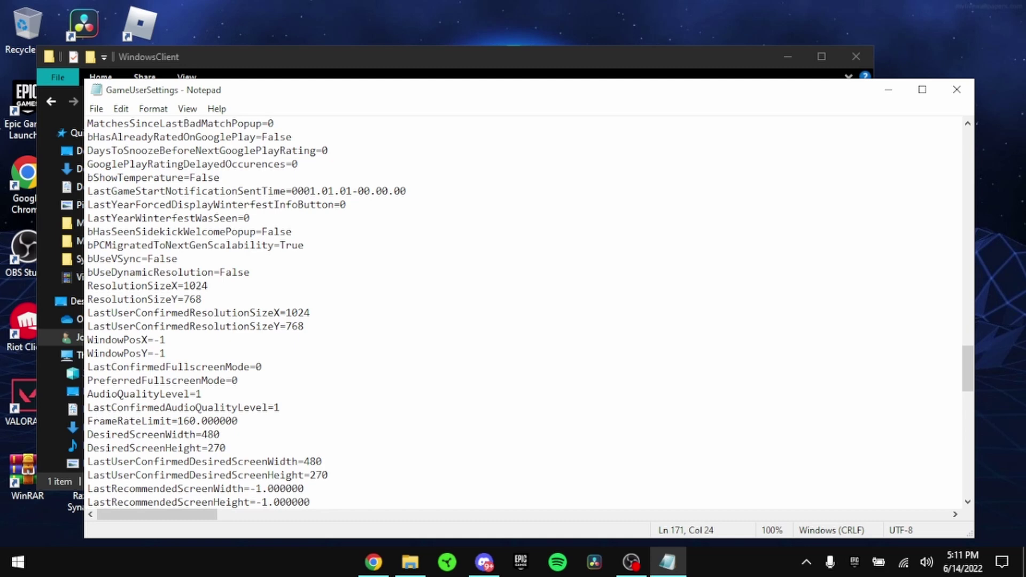
click(957, 90)
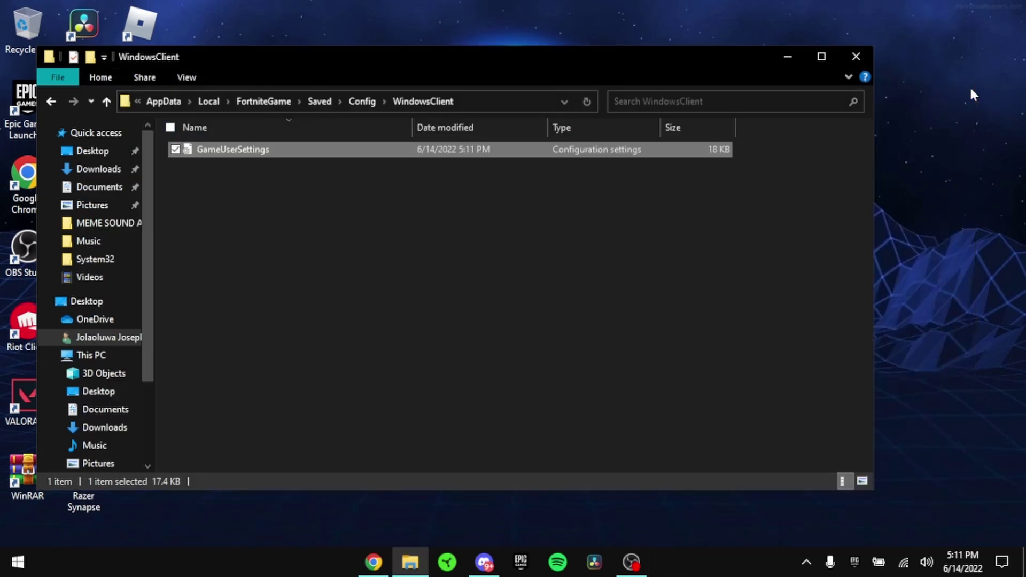
- Set Fortnite's GameUserSettings file back to Read-only in its properties
right_click(465, 153)
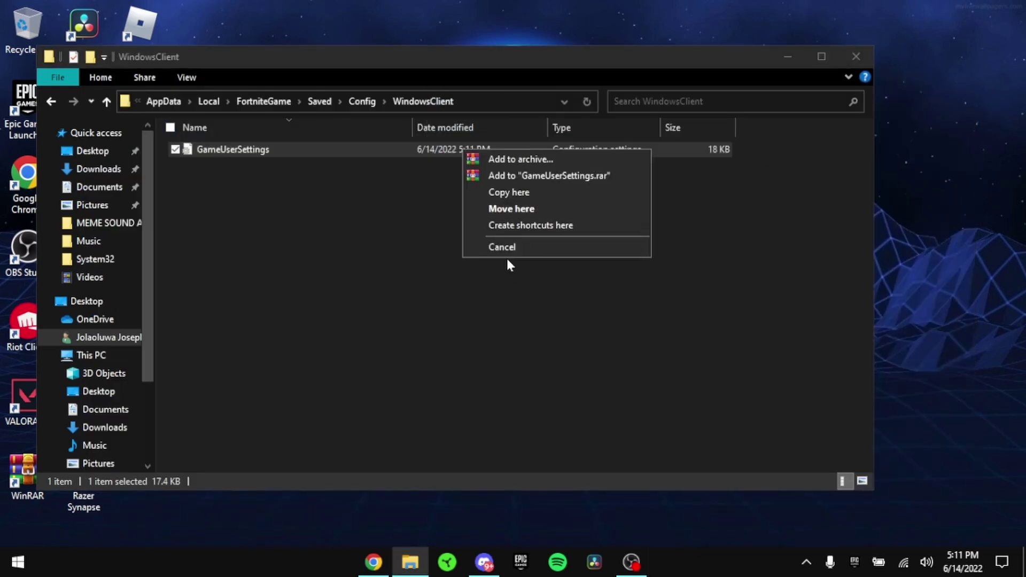
right_click(389, 153)
click(409, 488)
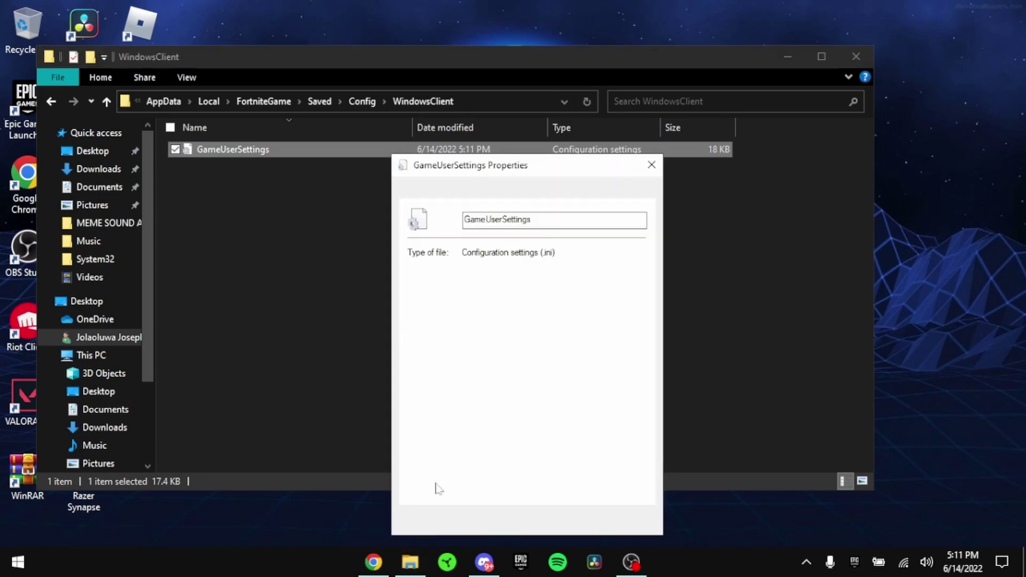
click(466, 439)
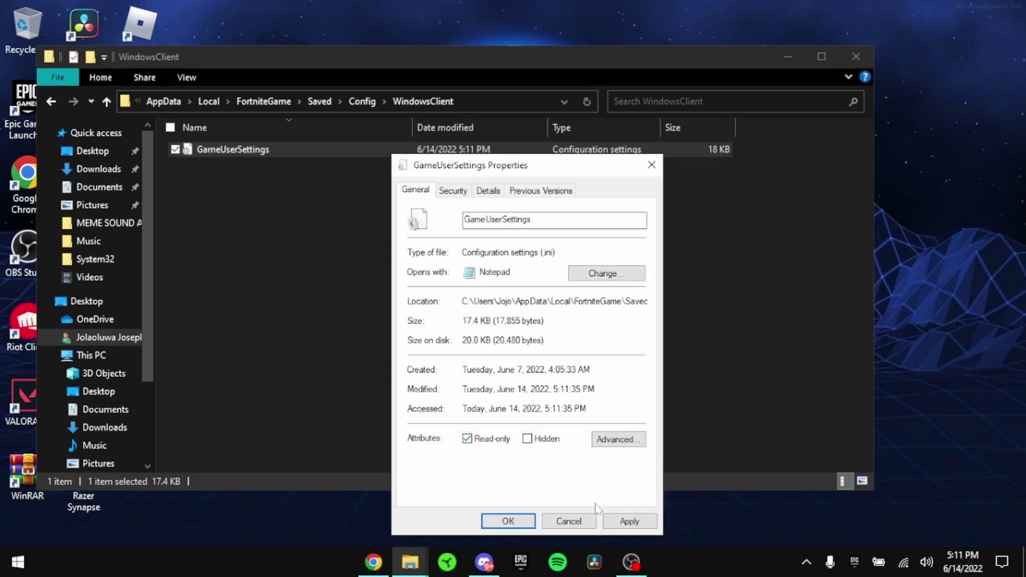
click(628, 522)
click(569, 521)
- Reopen Fortnite's GameUserSettings file to look through its settings, then close it
double_click(247, 152)
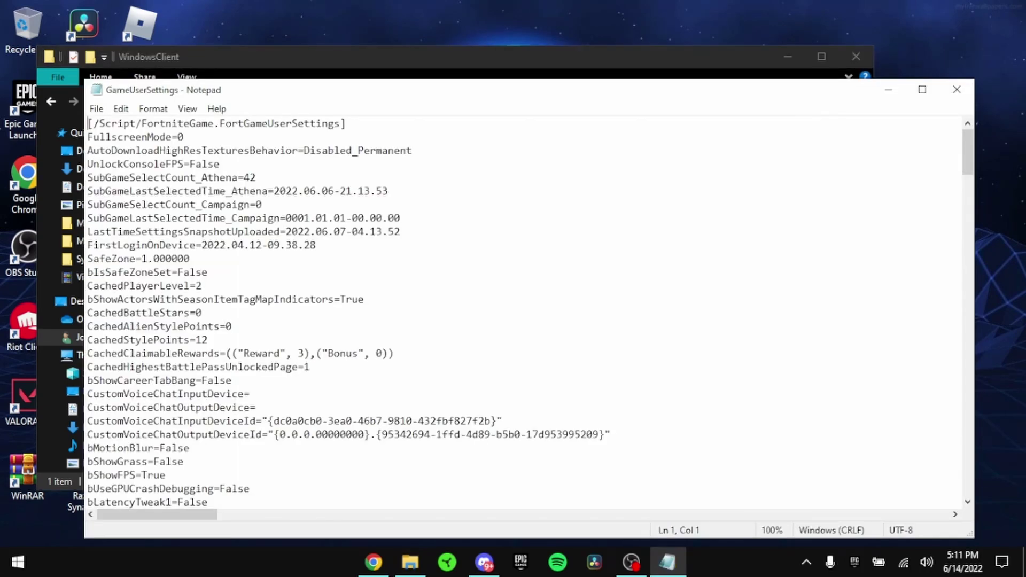
scroll(523, 310, down, 5)
scroll(524, 310, down, 20)
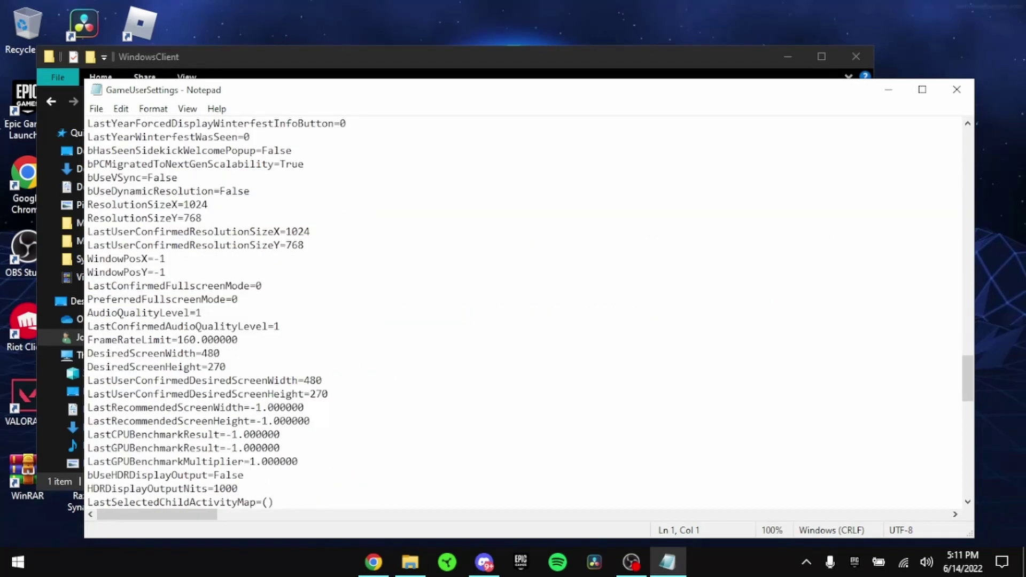
scroll(524, 310, up, 20)
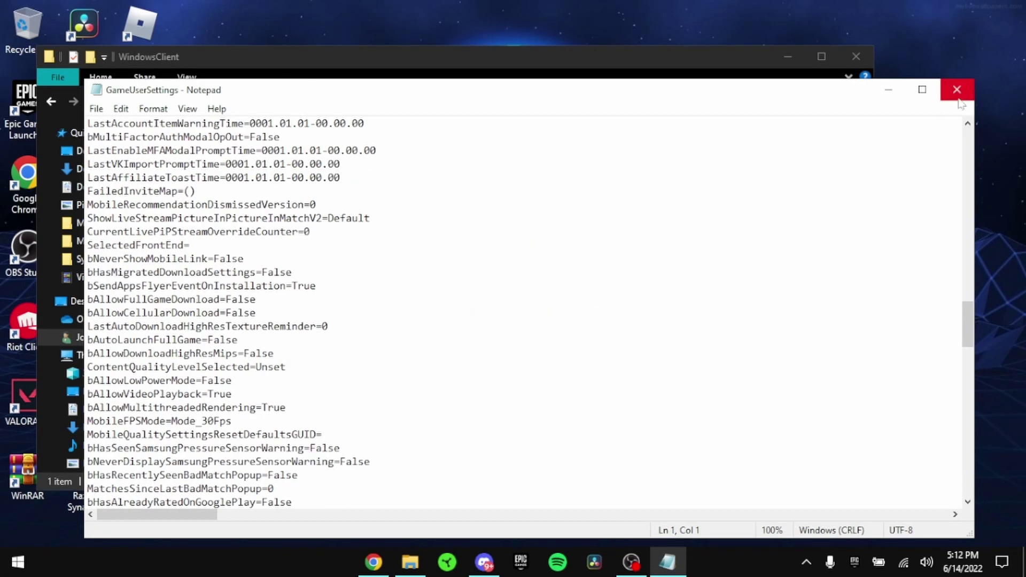
click(957, 90)
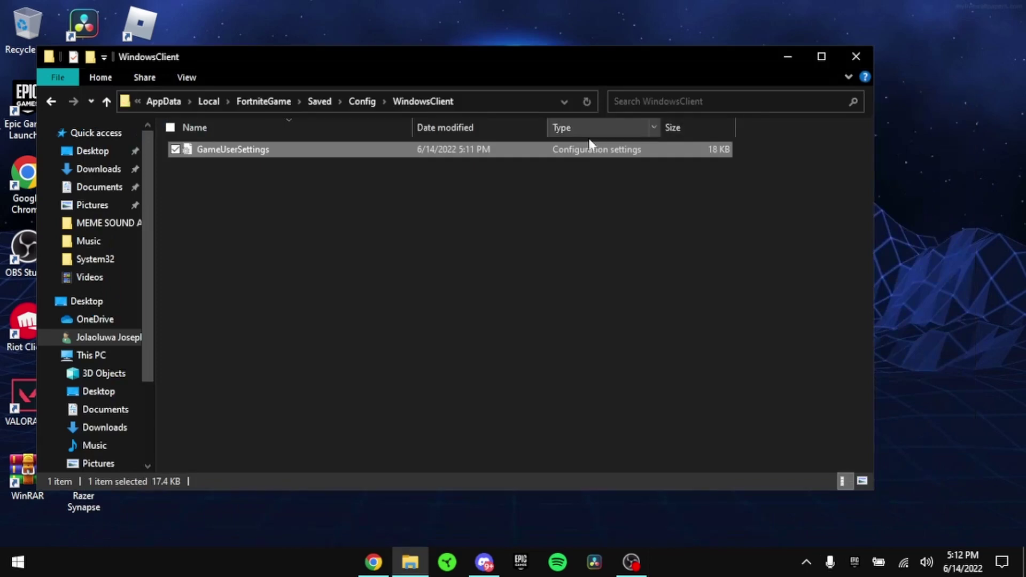
- Return to the Local folder and open the VALORANT folder
click(355, 102)
click(350, 102)
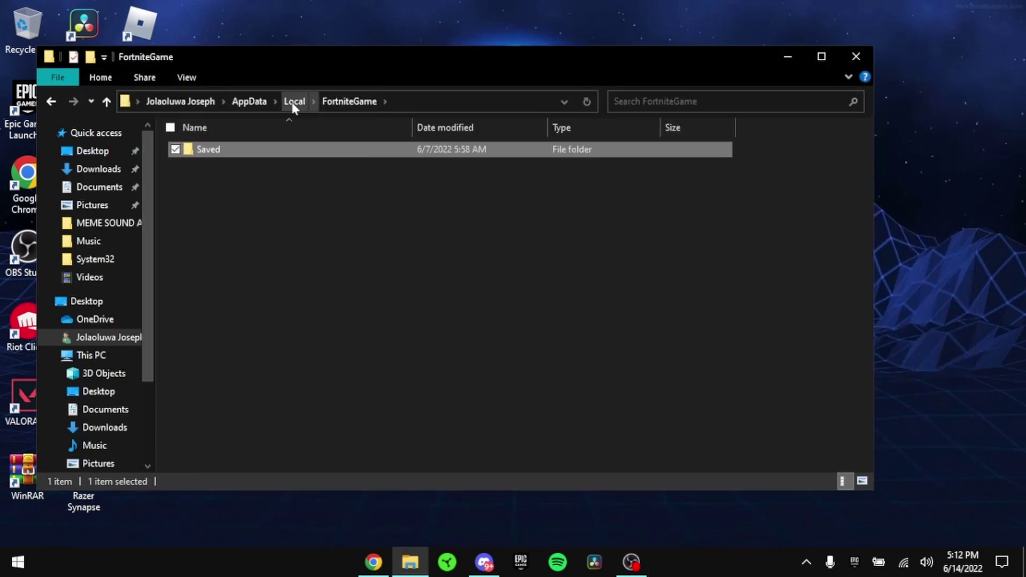
click(294, 102)
scroll(288, 343, down, 1)
double_click(220, 450)
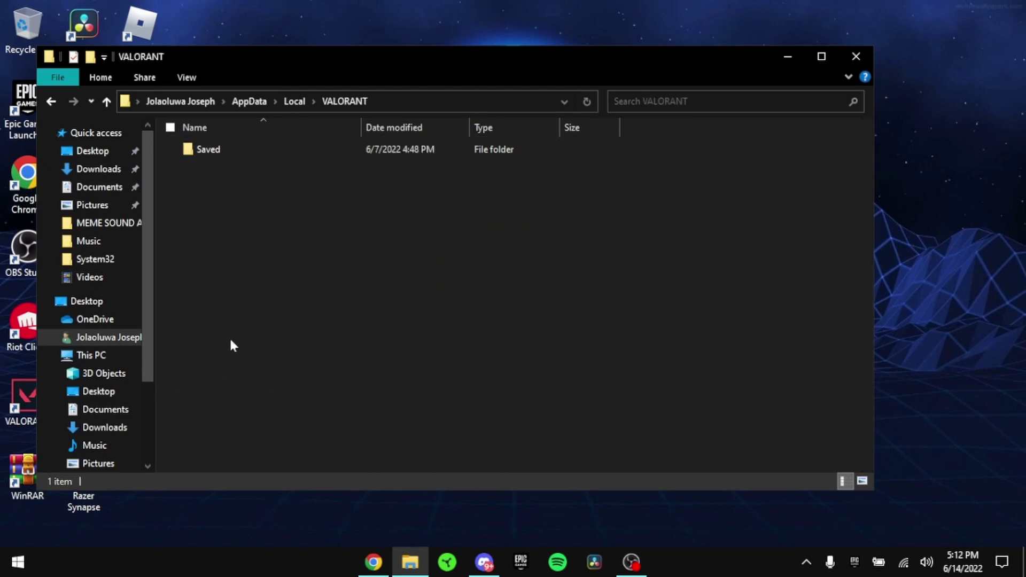
- Browse through VALORANT's Saved and Config folders into the first ID-named folder and open its Windows subfolder
double_click(208, 146)
double_click(213, 151)
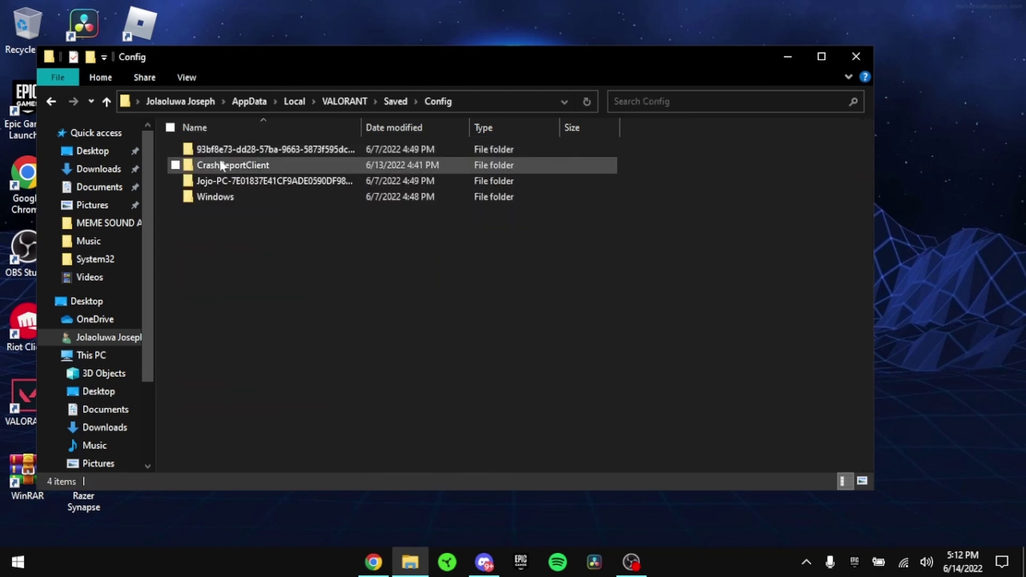
double_click(219, 151)
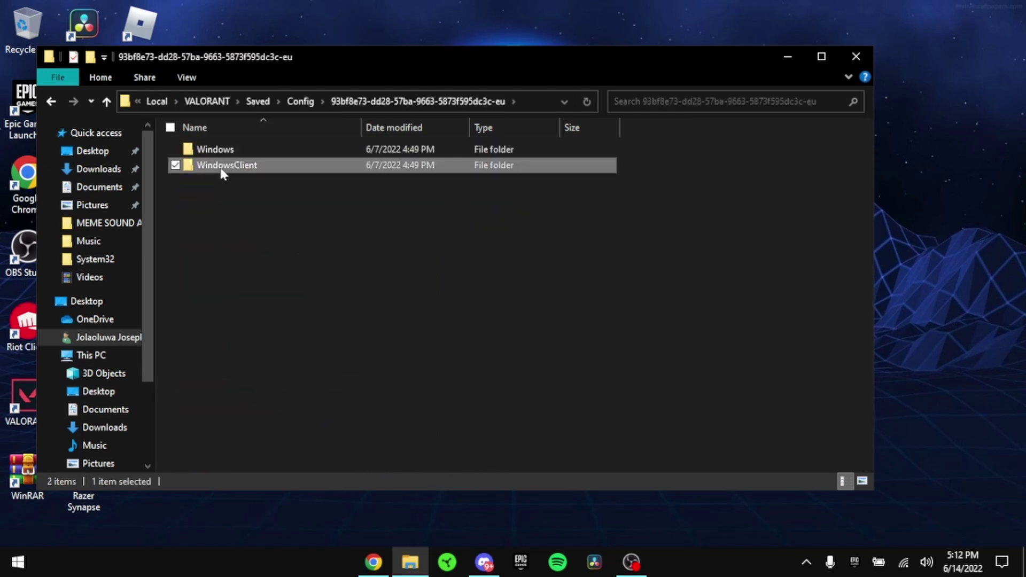
double_click(223, 167)
click(50, 101)
click(225, 150)
double_click(225, 150)
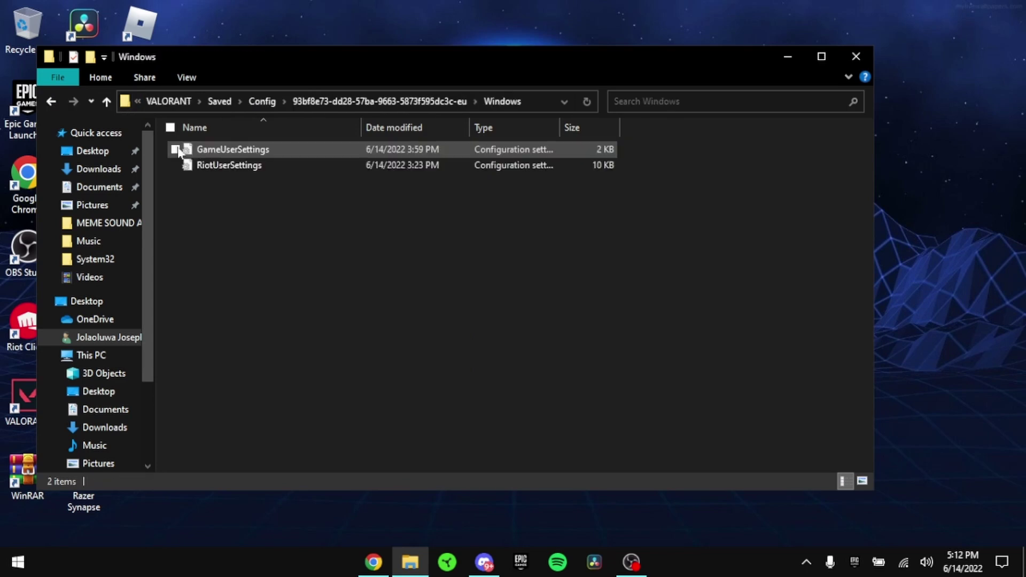
- Check in the properties of VALORANT's GameUserSettings file that Read-only is cleared
right_click(220, 150)
click(289, 484)
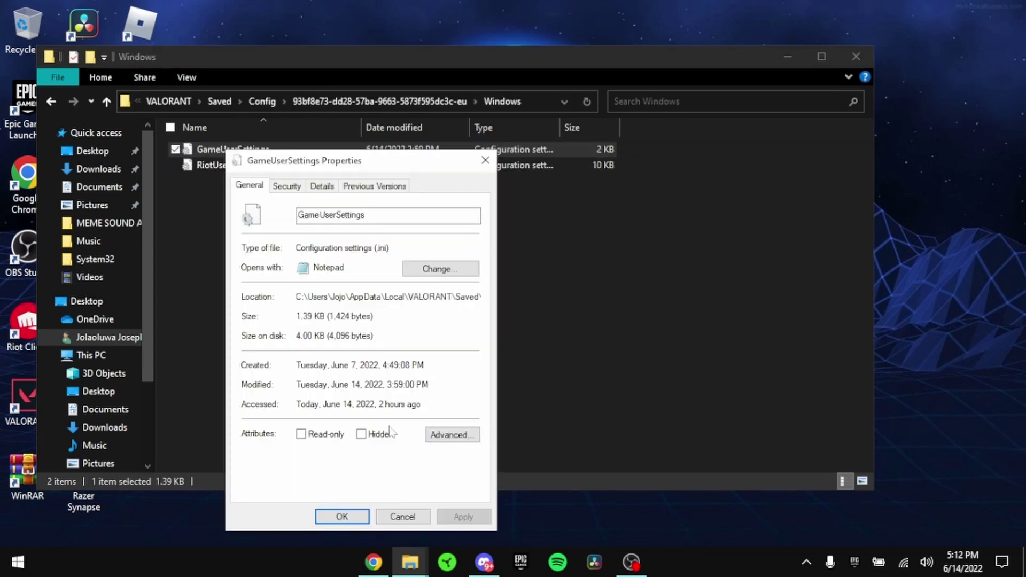
click(328, 434)
click(337, 514)
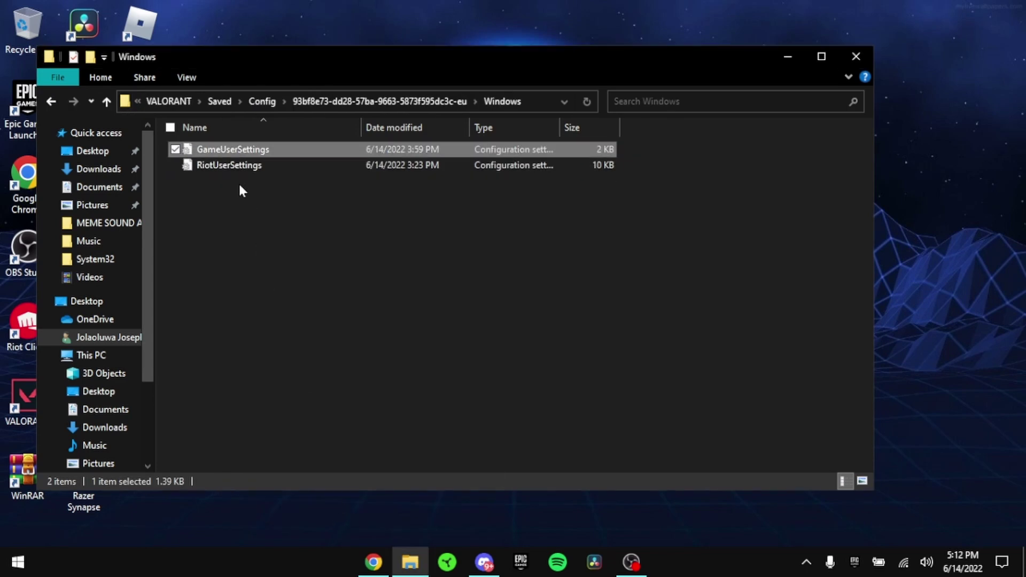
- Open VALORANT's GameUserSettings file, set sg.ResolutionQuality to 52.000000, then save and close it
double_click(230, 150)
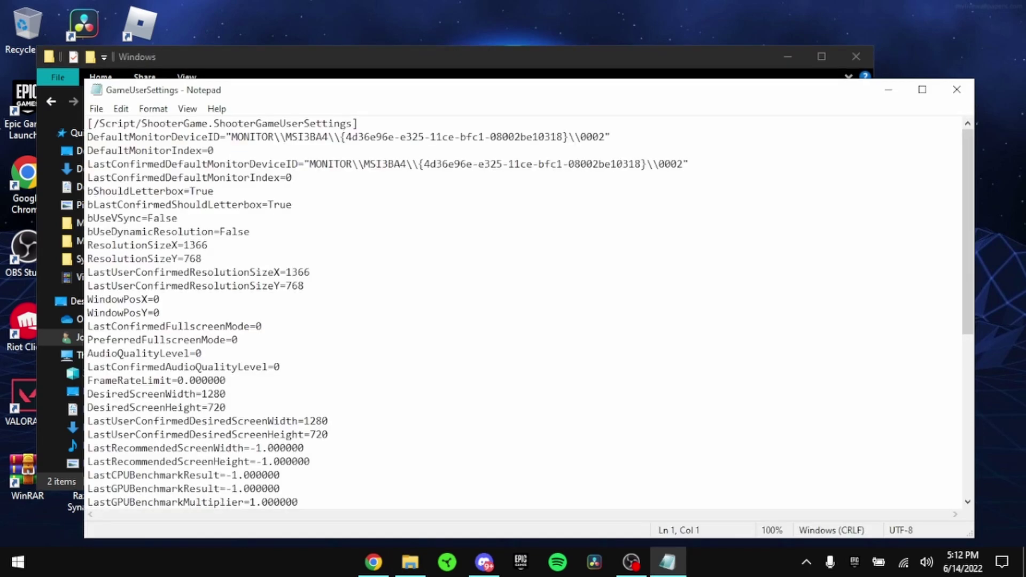
click(208, 245)
click(305, 286)
scroll(267, 299, down, 7)
click(225, 312)
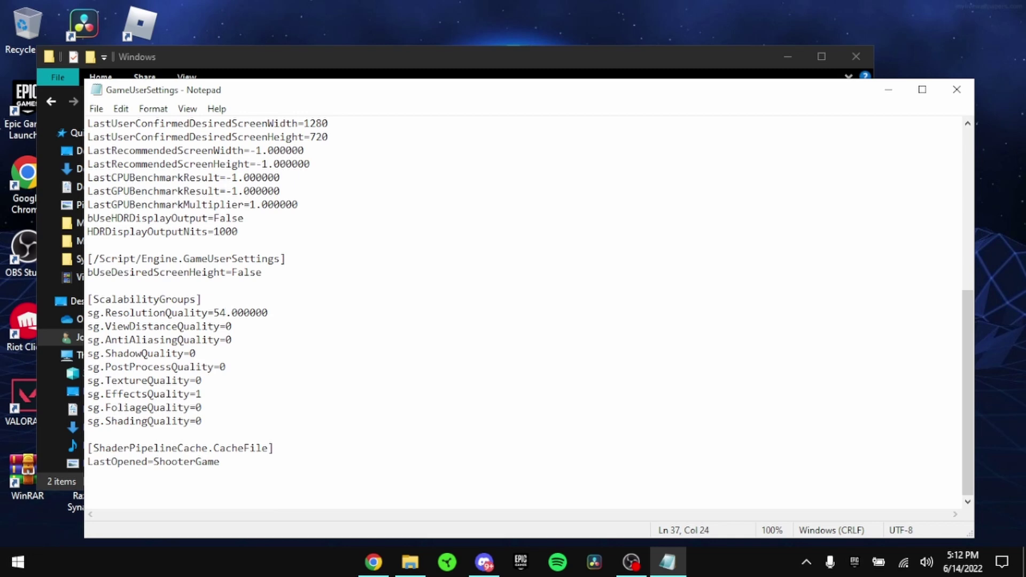
key(BackSpace)
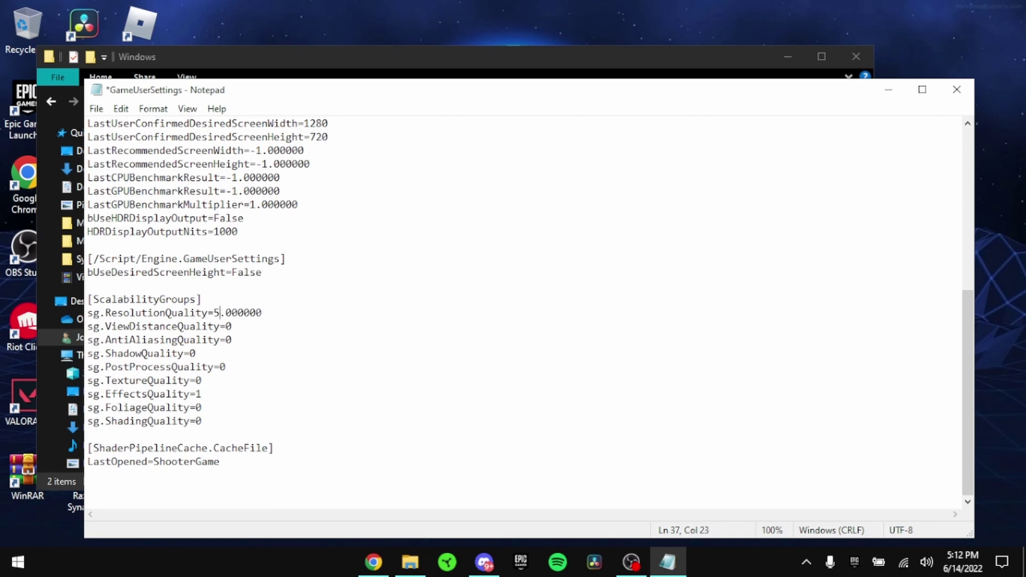
text(4)
key(BackSpace)
text(2)
key(ctrl+s)
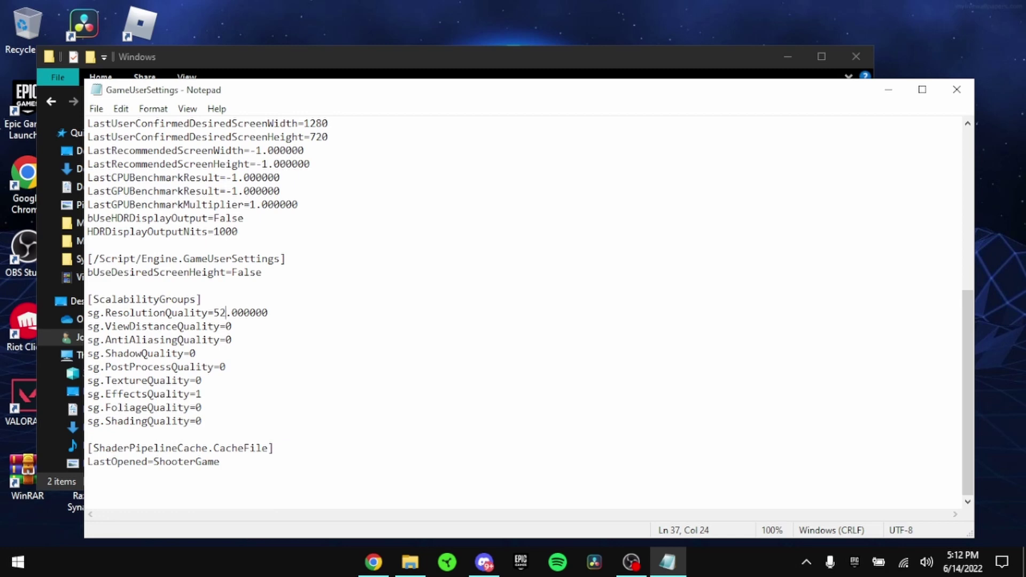
click(956, 89)
- Make VALORANT's GameUserSettings file Read-only in its properties
right_click(328, 143)
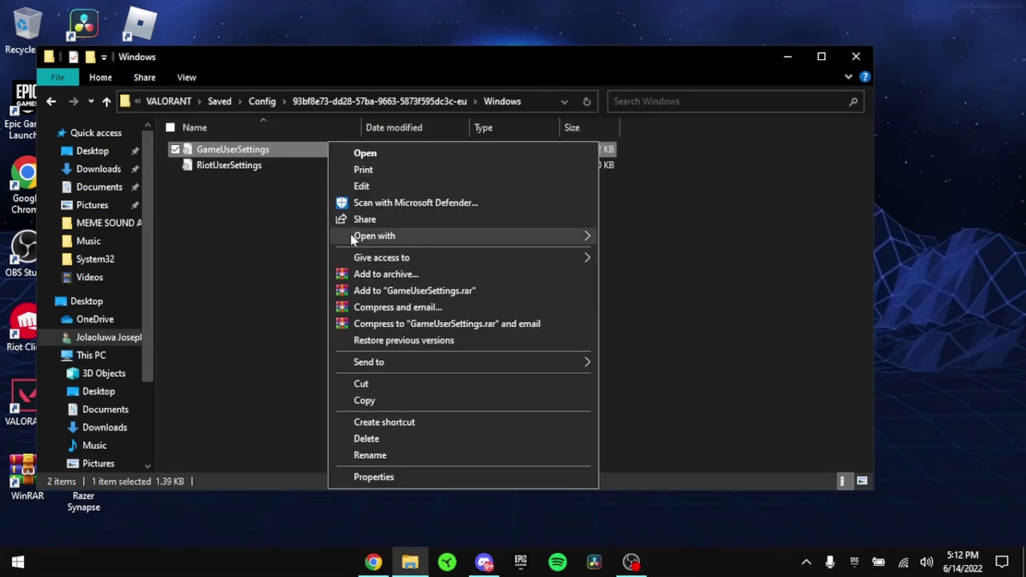
click(357, 484)
click(419, 427)
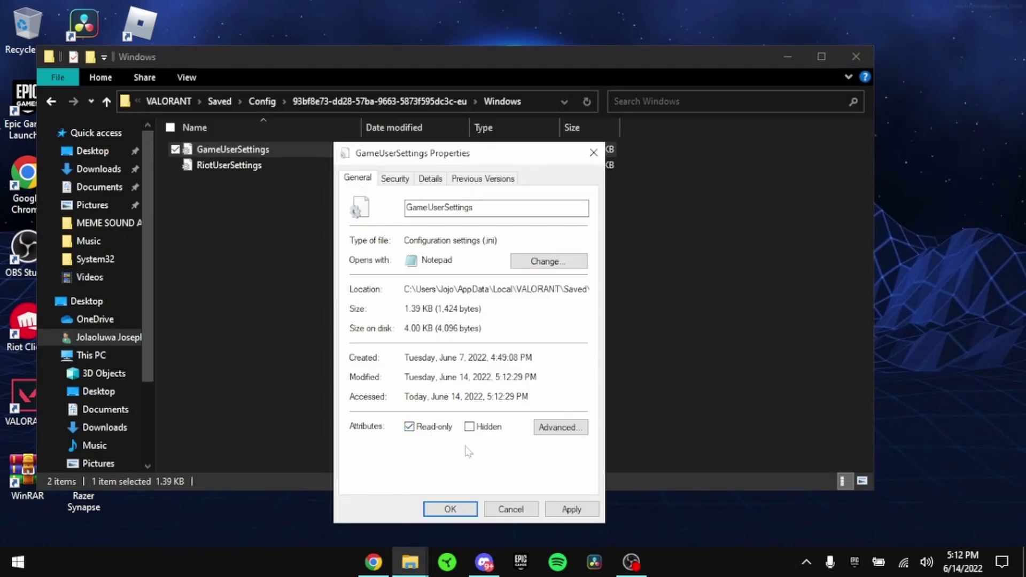
click(546, 508)
click(450, 509)
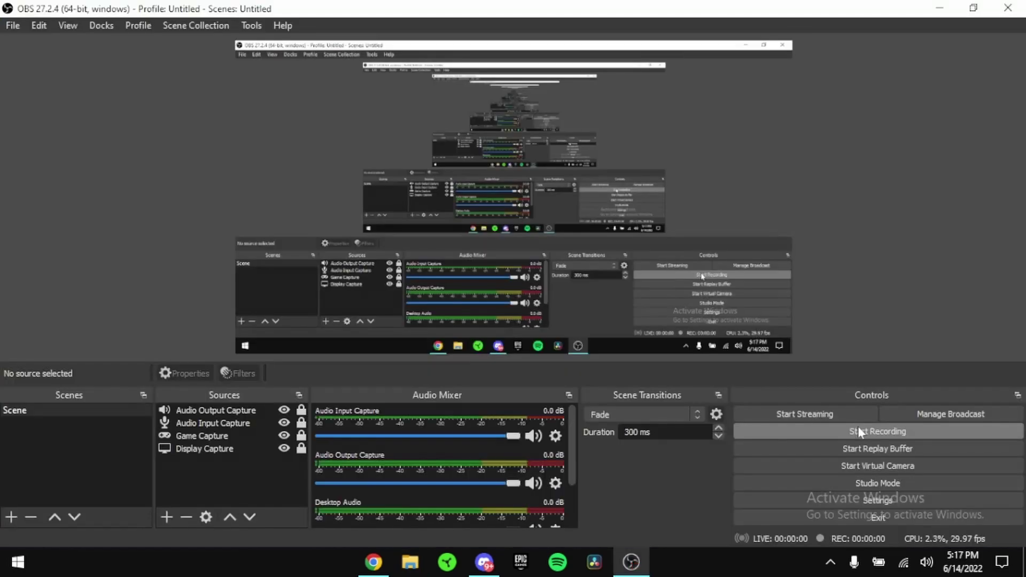
click(861, 432)
click(939, 8)
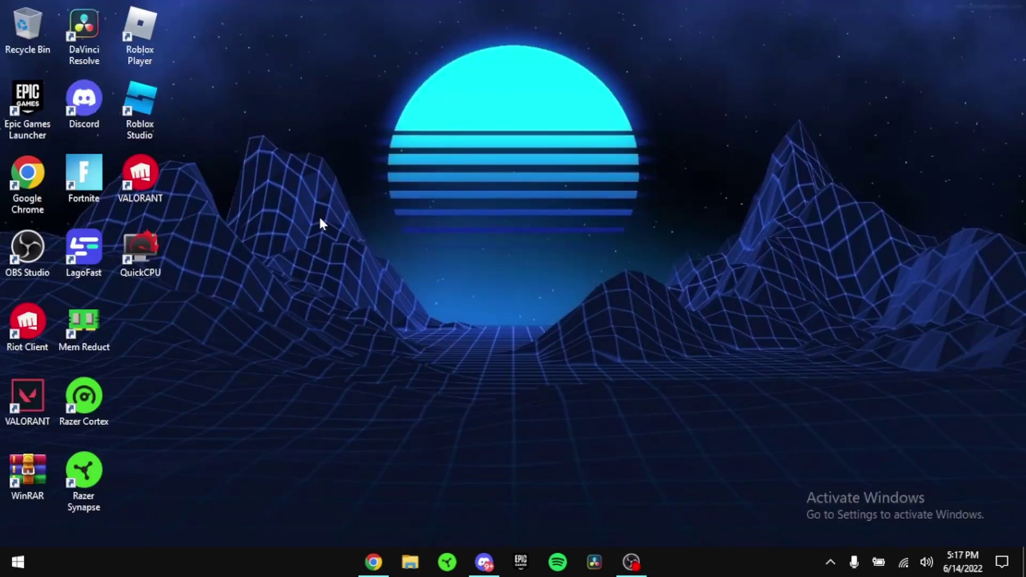
- Search Windows for the keyboard settings, open them, and accept the Short repeat delay and Fast repeat rate
click(14, 569)
text(ke)
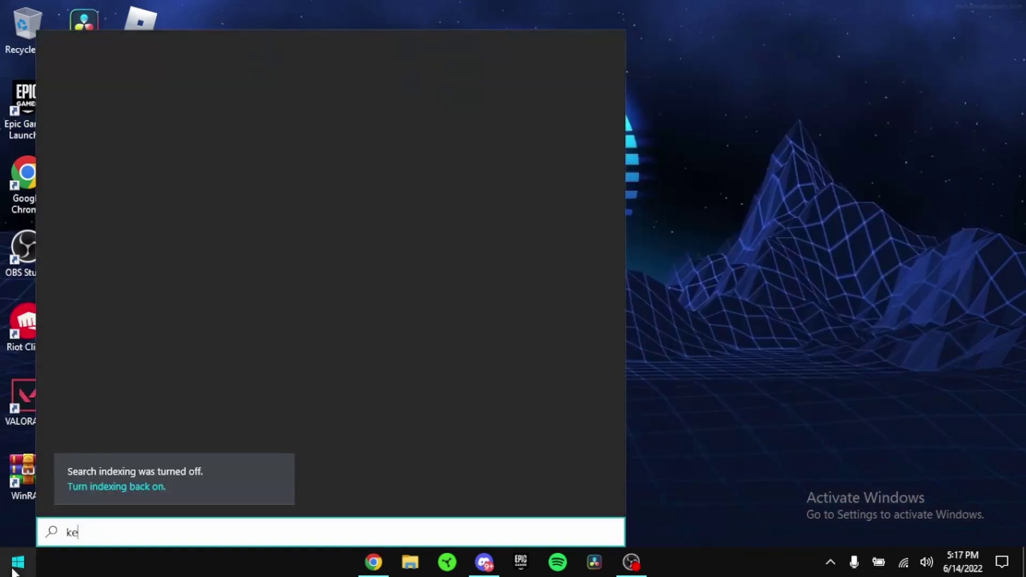
text(yboard)
click(147, 124)
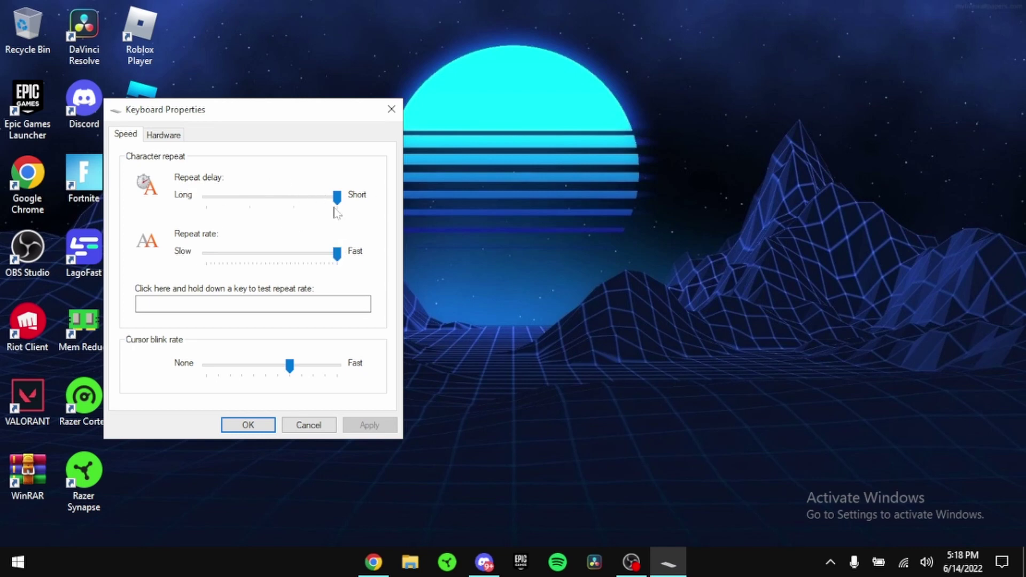
click(237, 424)
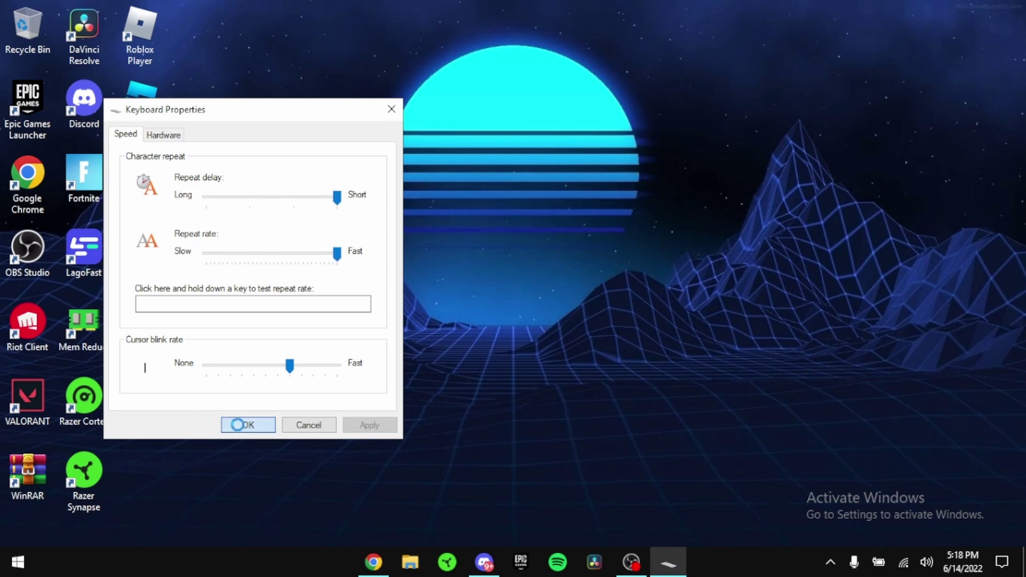